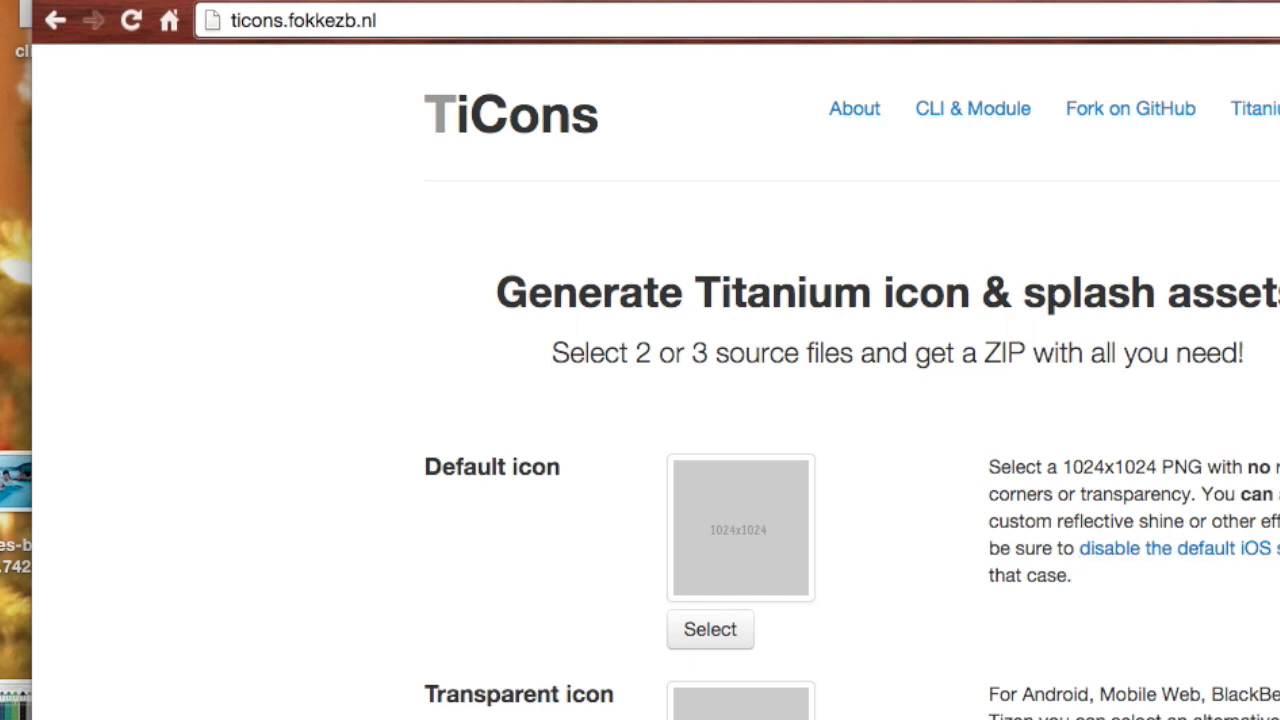
Switch to Photoshop and start a new document with a width of 2048 pixels and a height of 2048 pixels.
key("super+Tab")
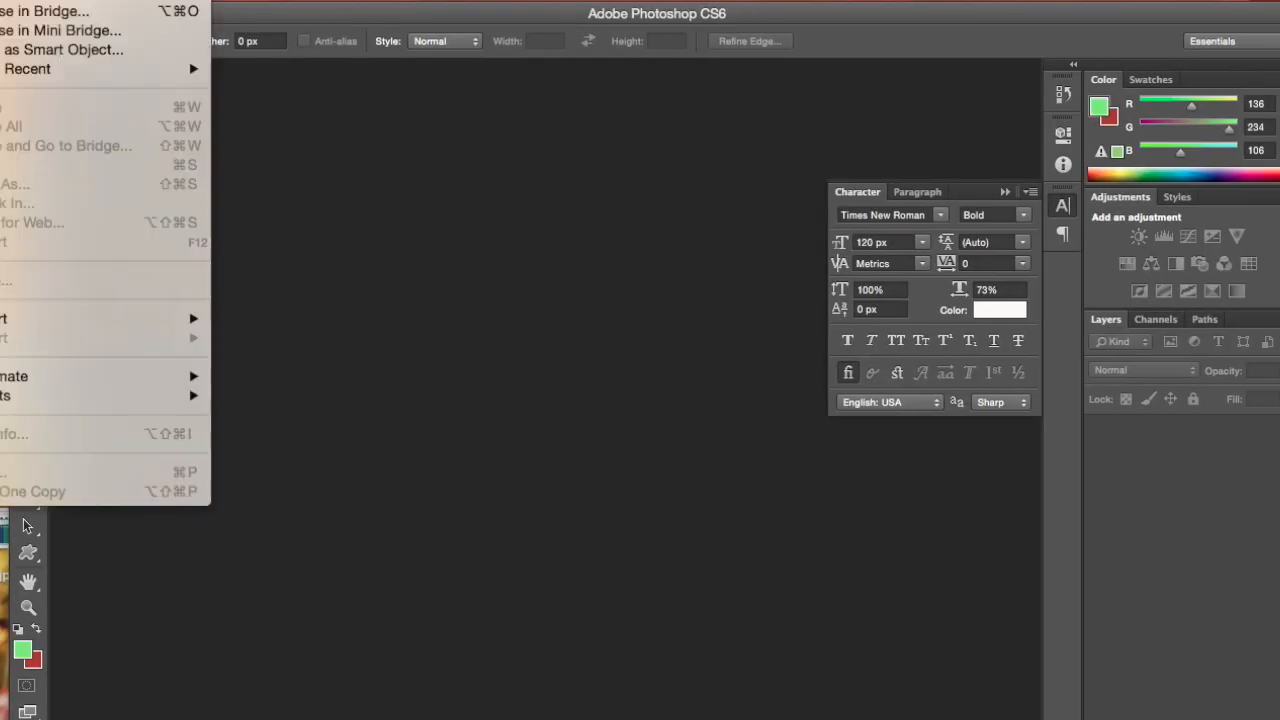
key("super+n")
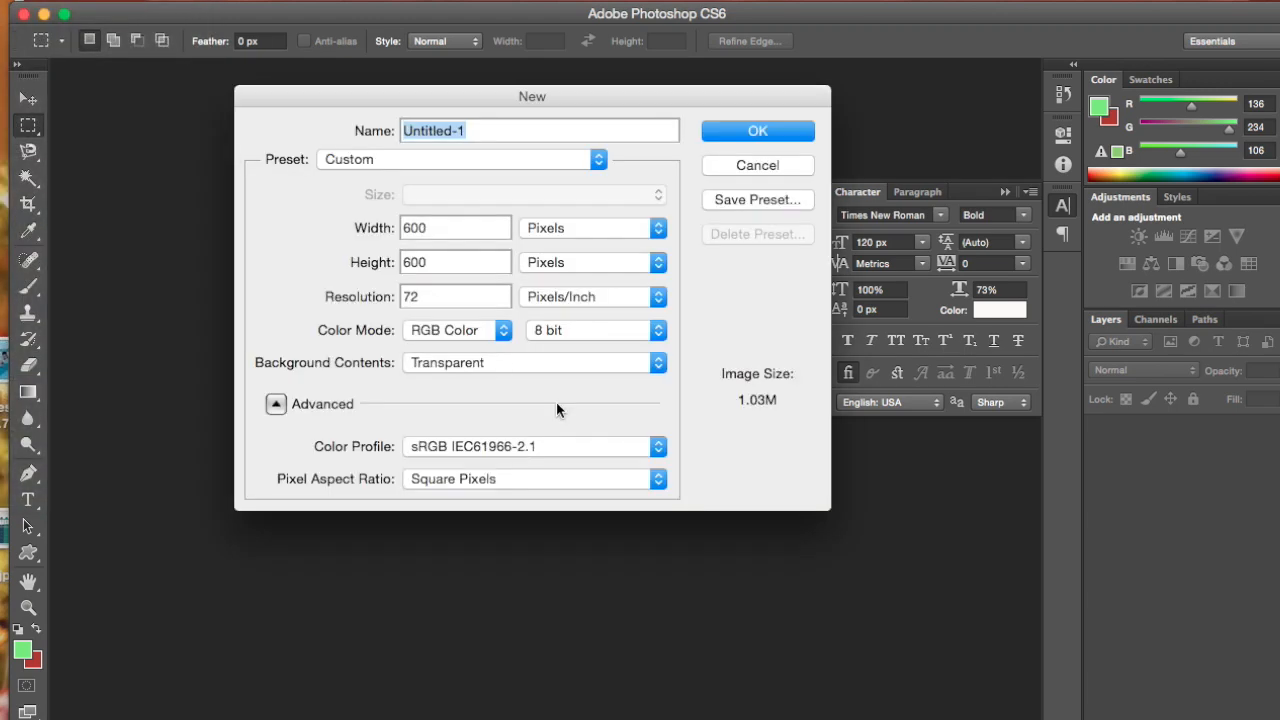
double_click(443, 229)
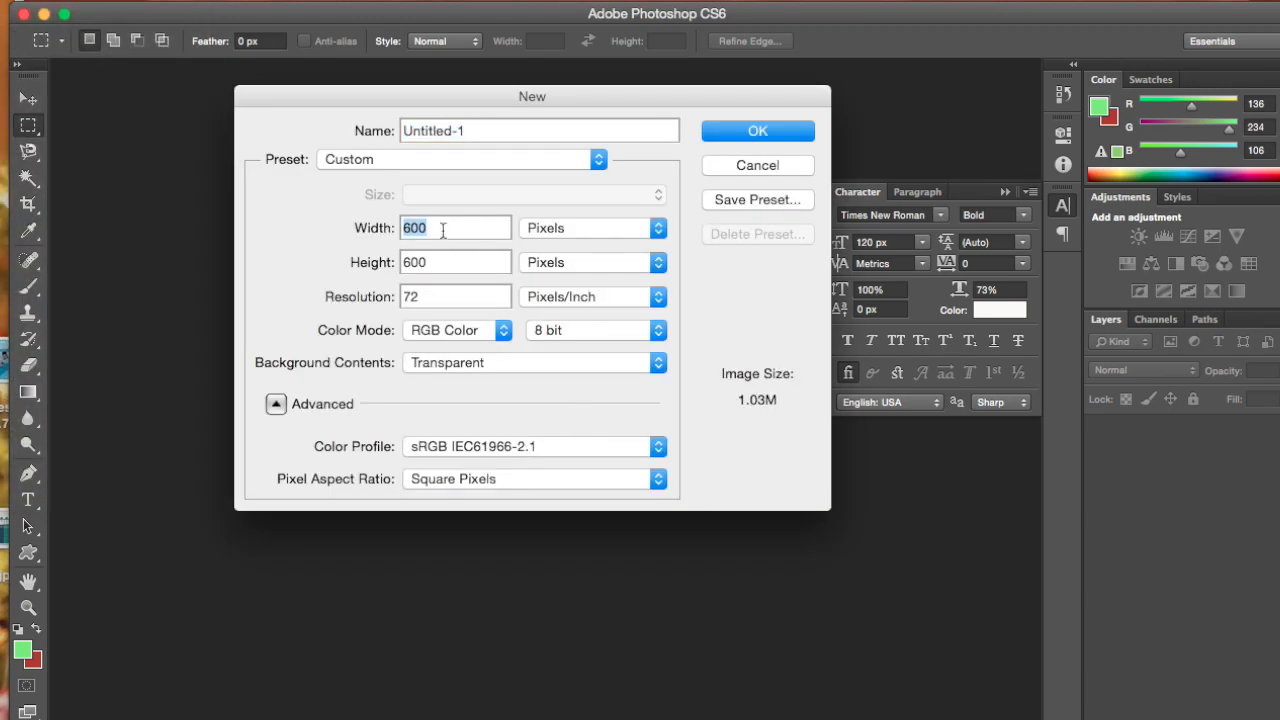
key("super+Tab")
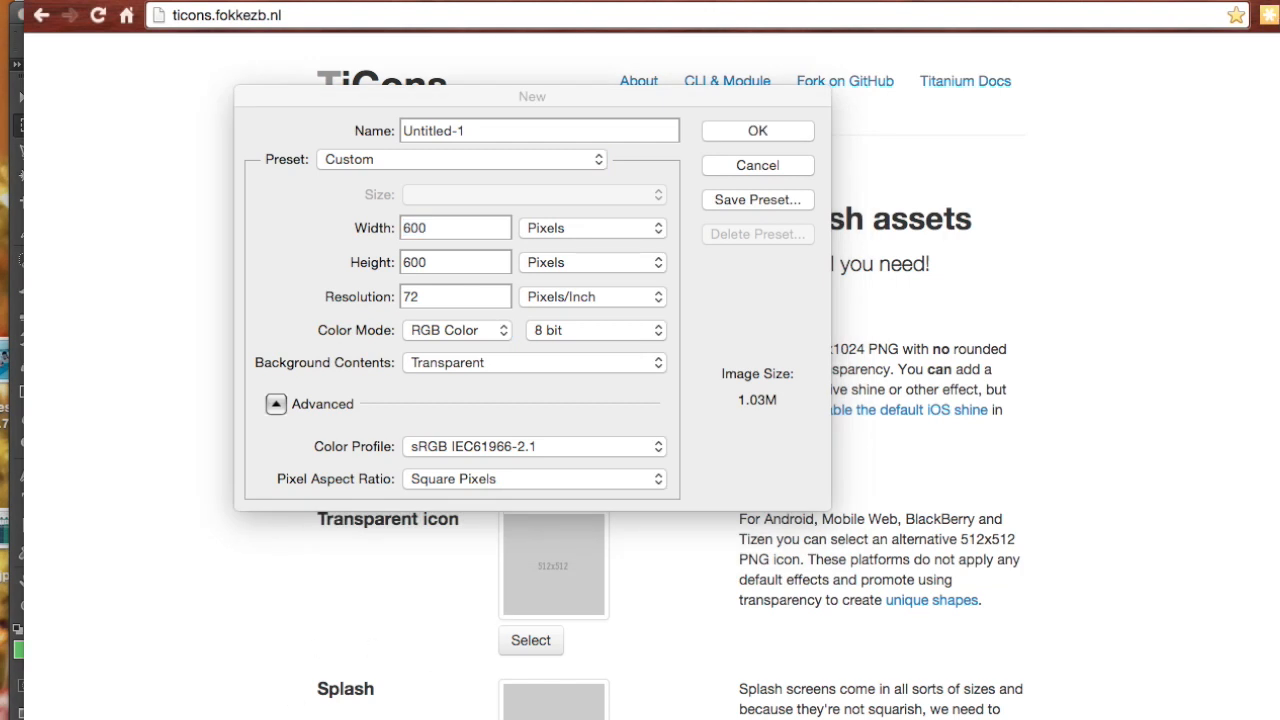
left_click(447, 229)
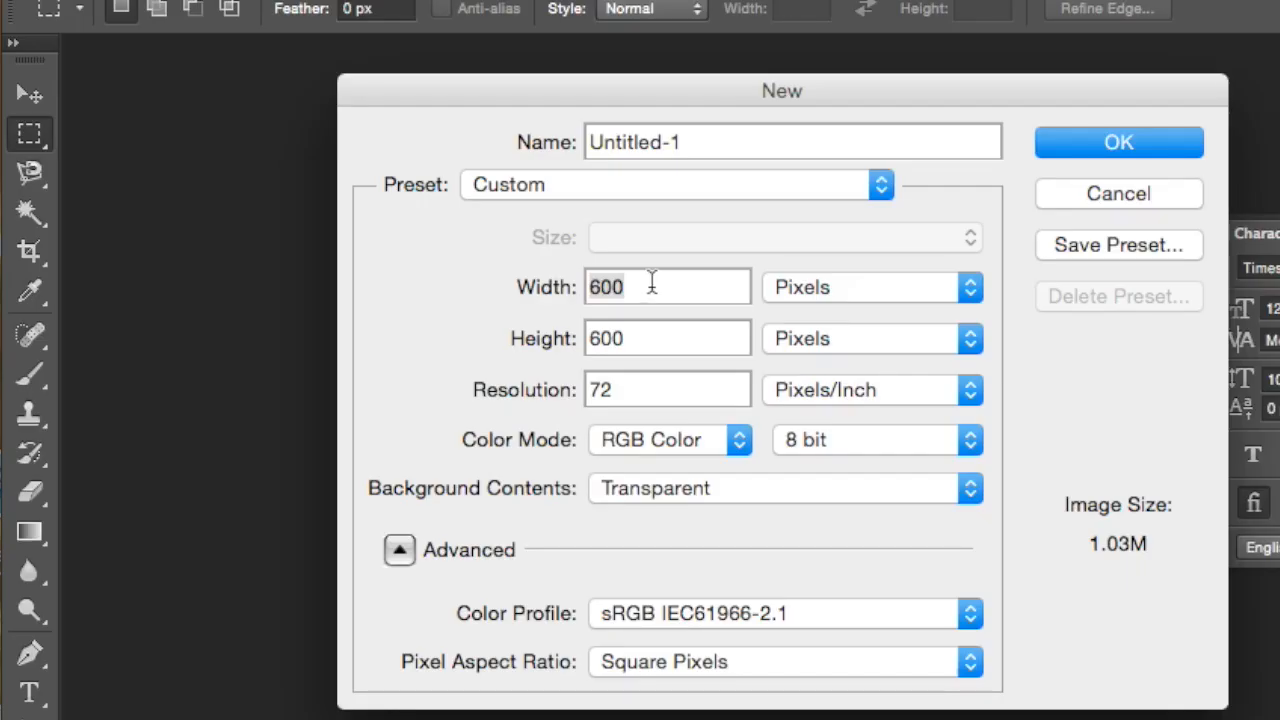
left_click(651, 286)
double_click(648, 286)
type("20")
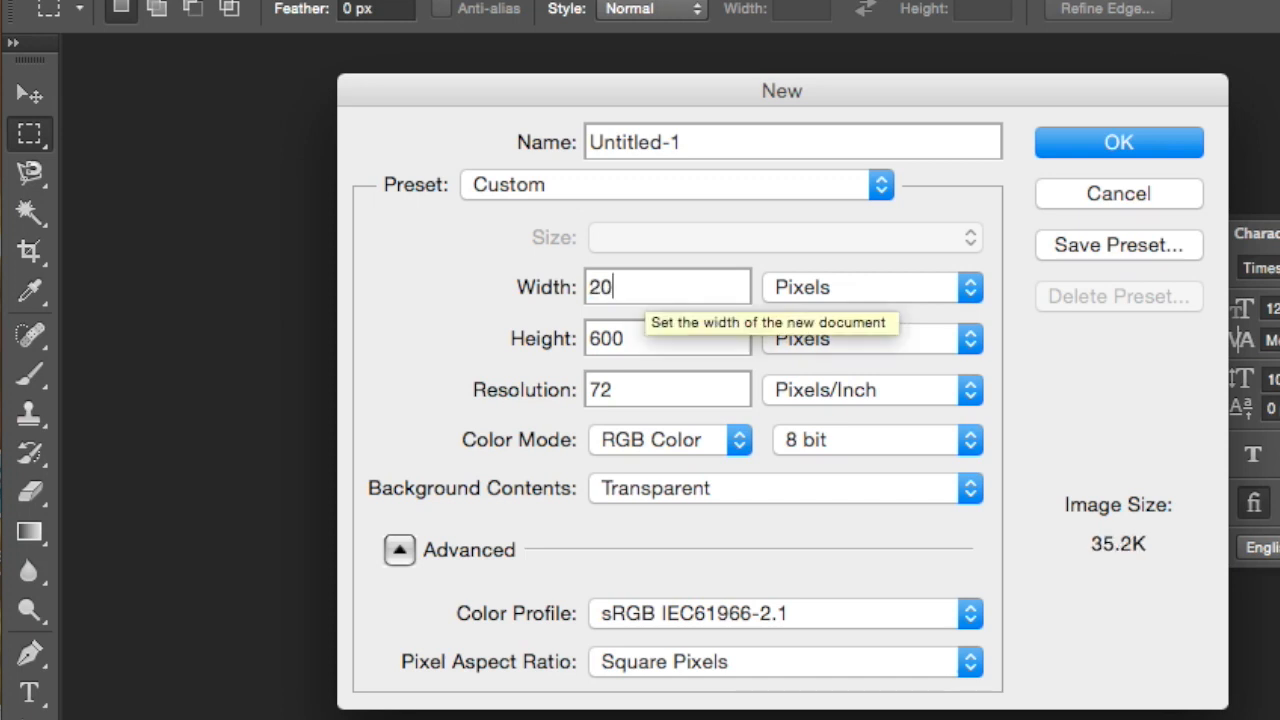
type("48")
key("Tab")
type("2048")
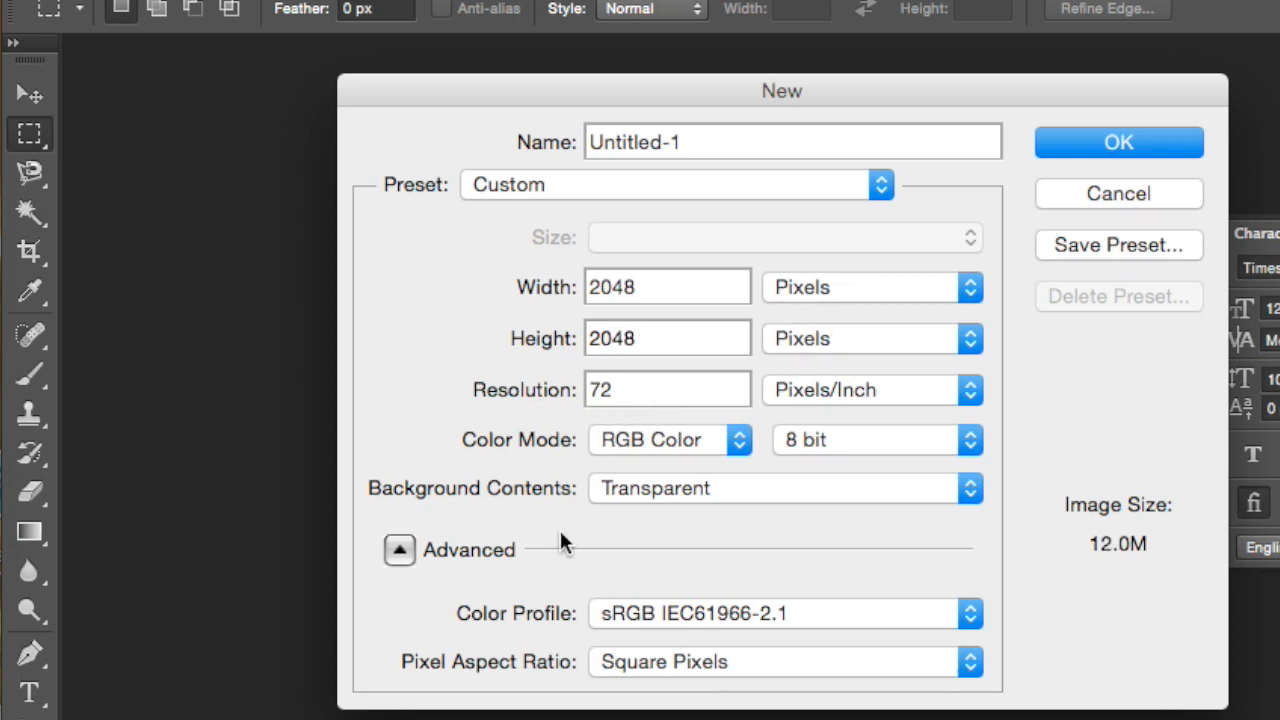
Create the new document with white background contents, and collapse the Character panel covering the canvas.
left_click(680, 487)
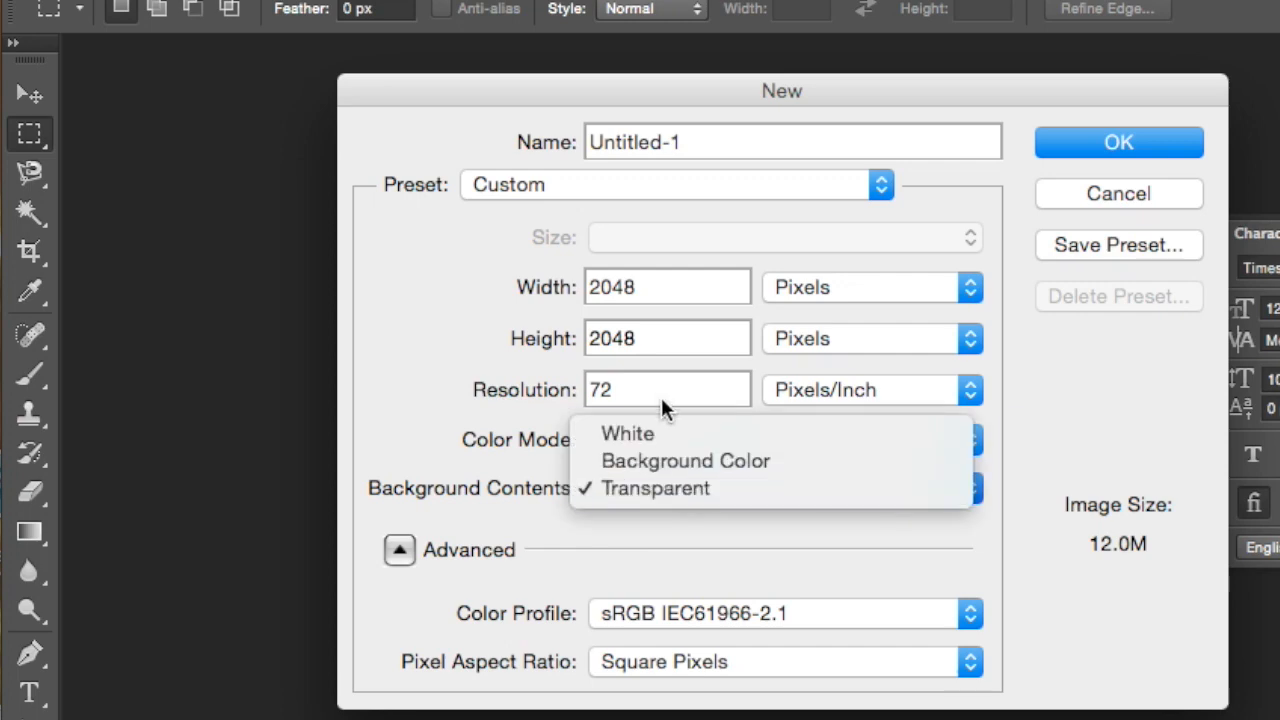
left_click(649, 438)
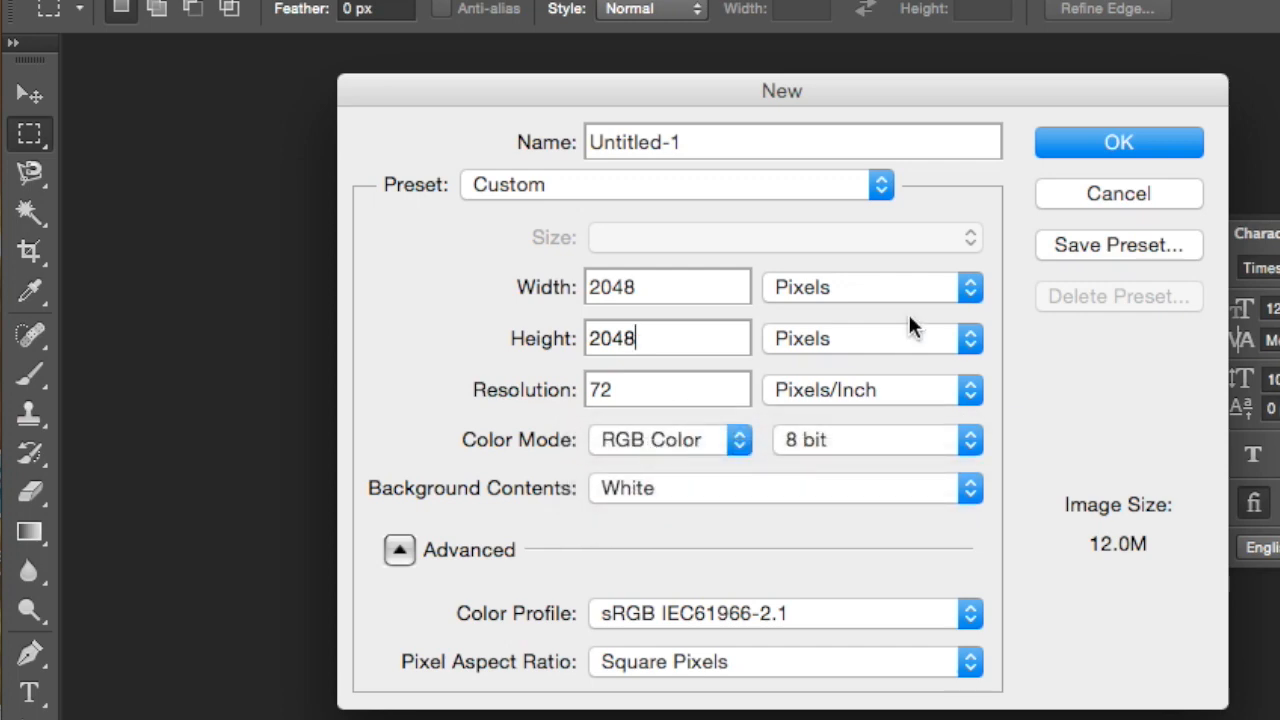
left_click(1096, 151)
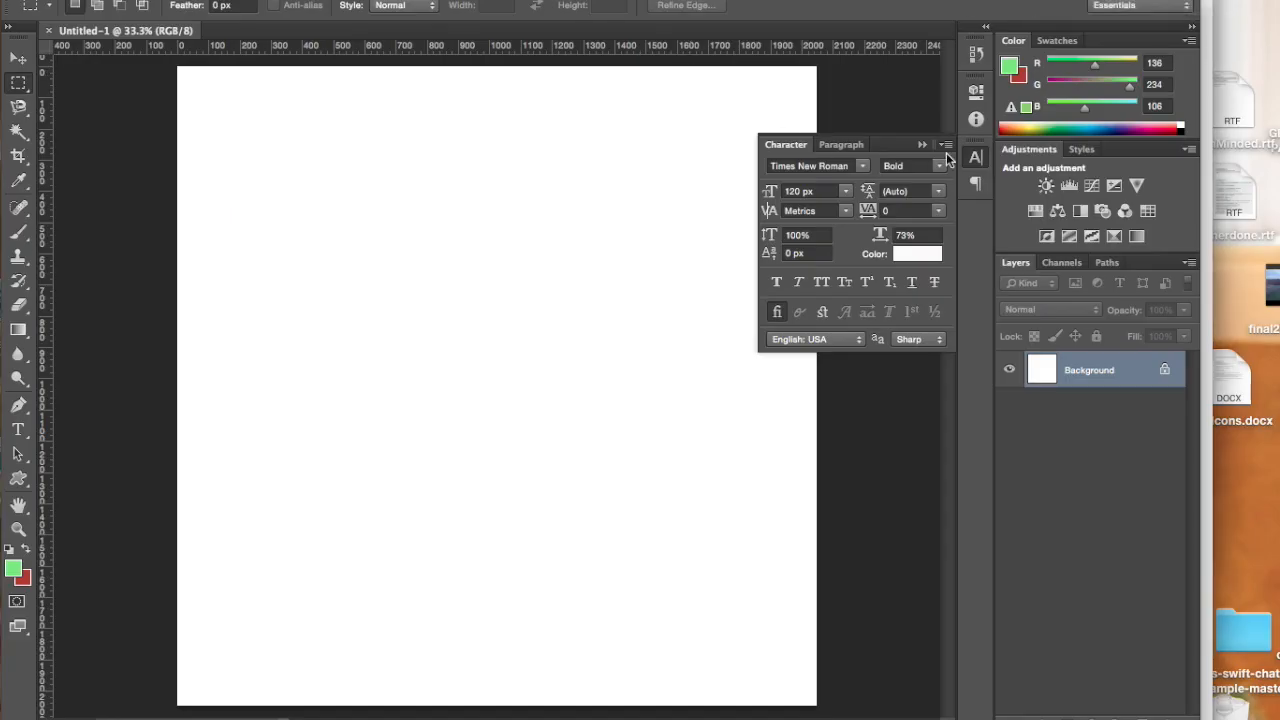
left_click(921, 144)
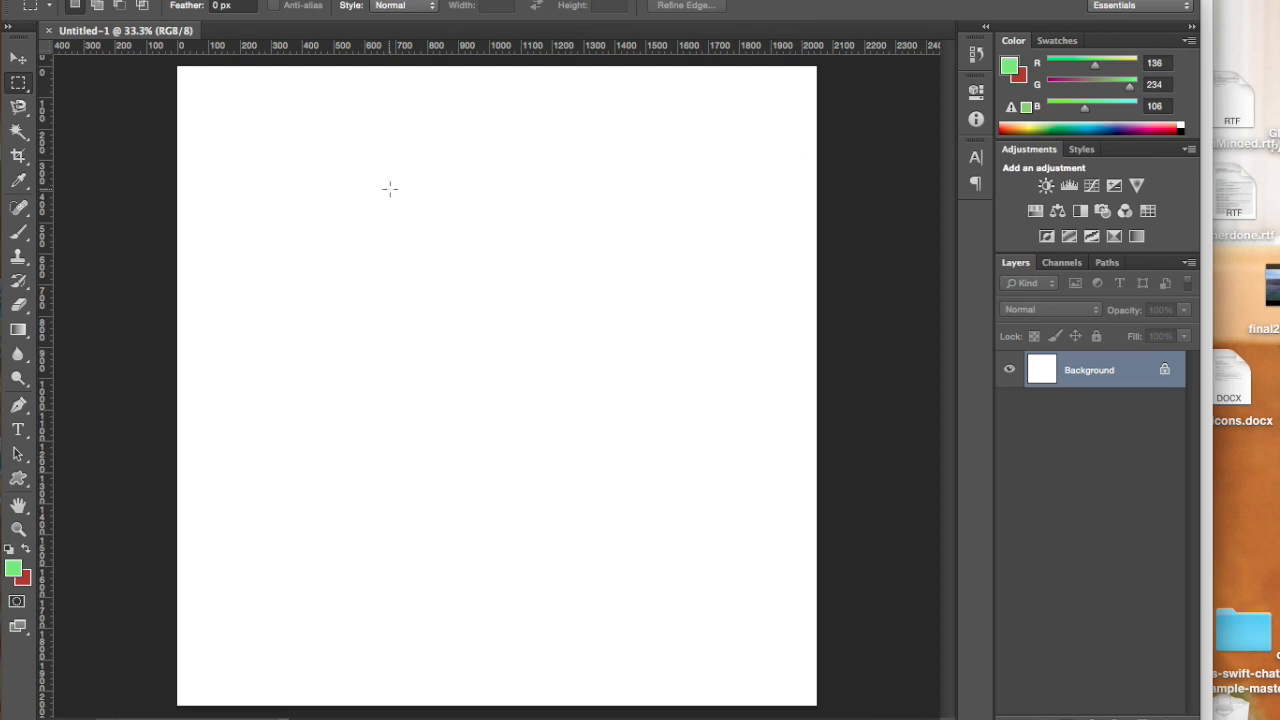
Open the desktop file 2000px-Heart_corazón.svg.png in Photoshop and copy the whole heart image into the Untitled-1 document.
right_click(2, 130)
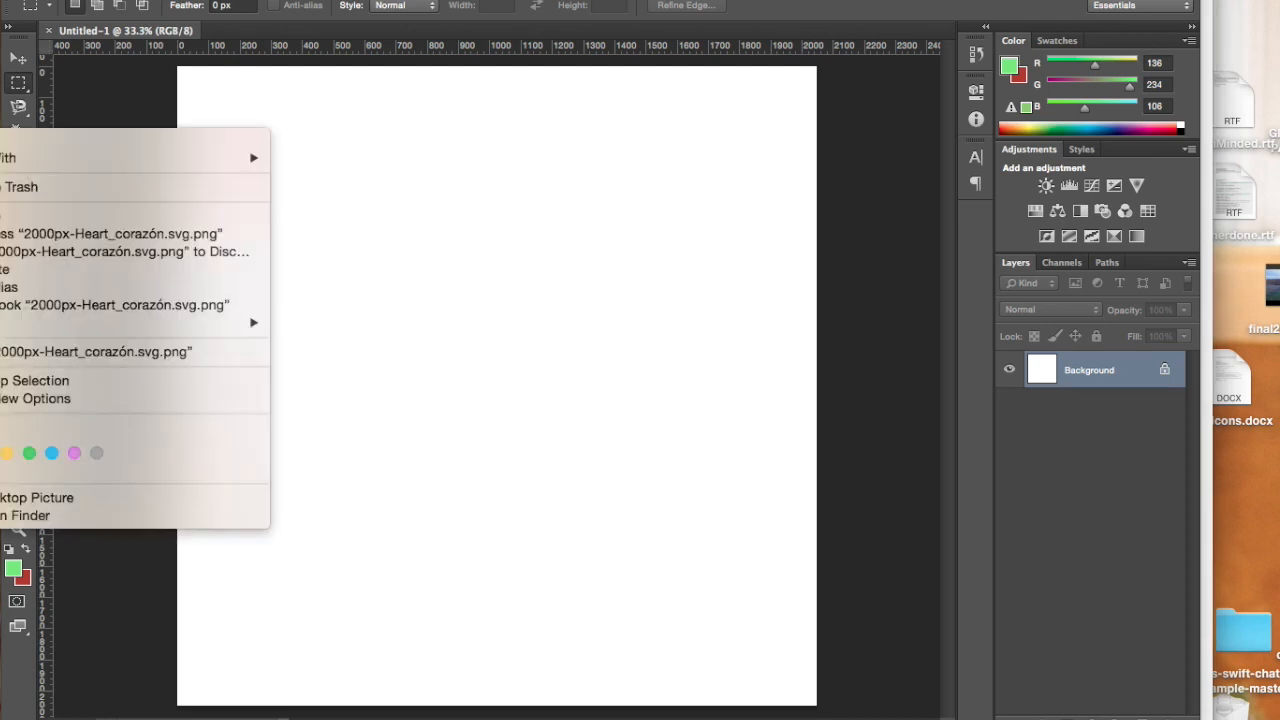
mouse_move(10, 158)
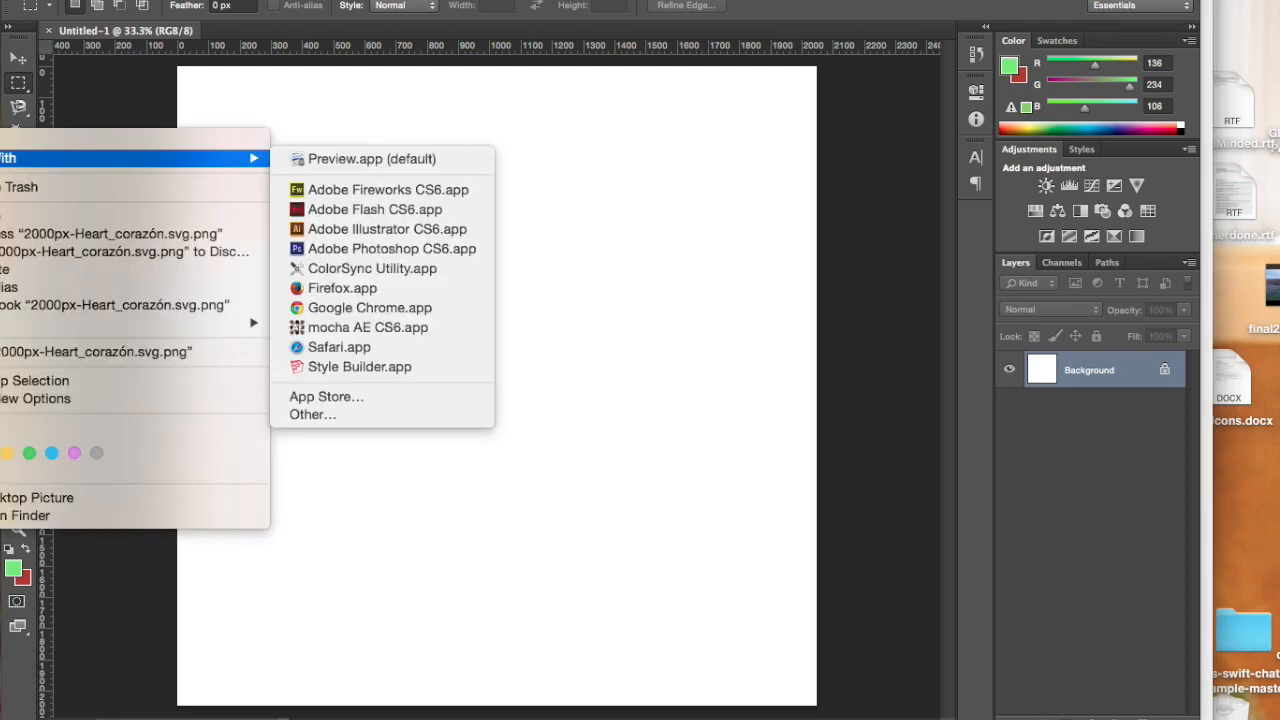
left_click(327, 249)
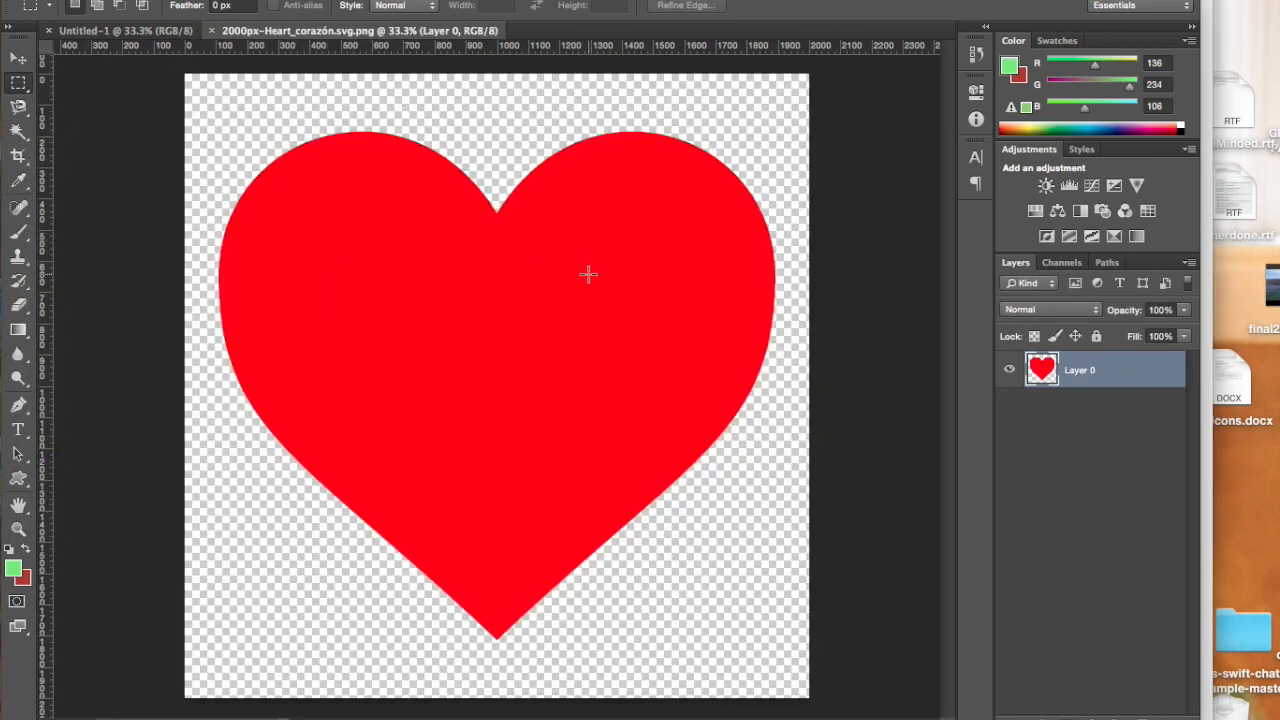
key("super+a")
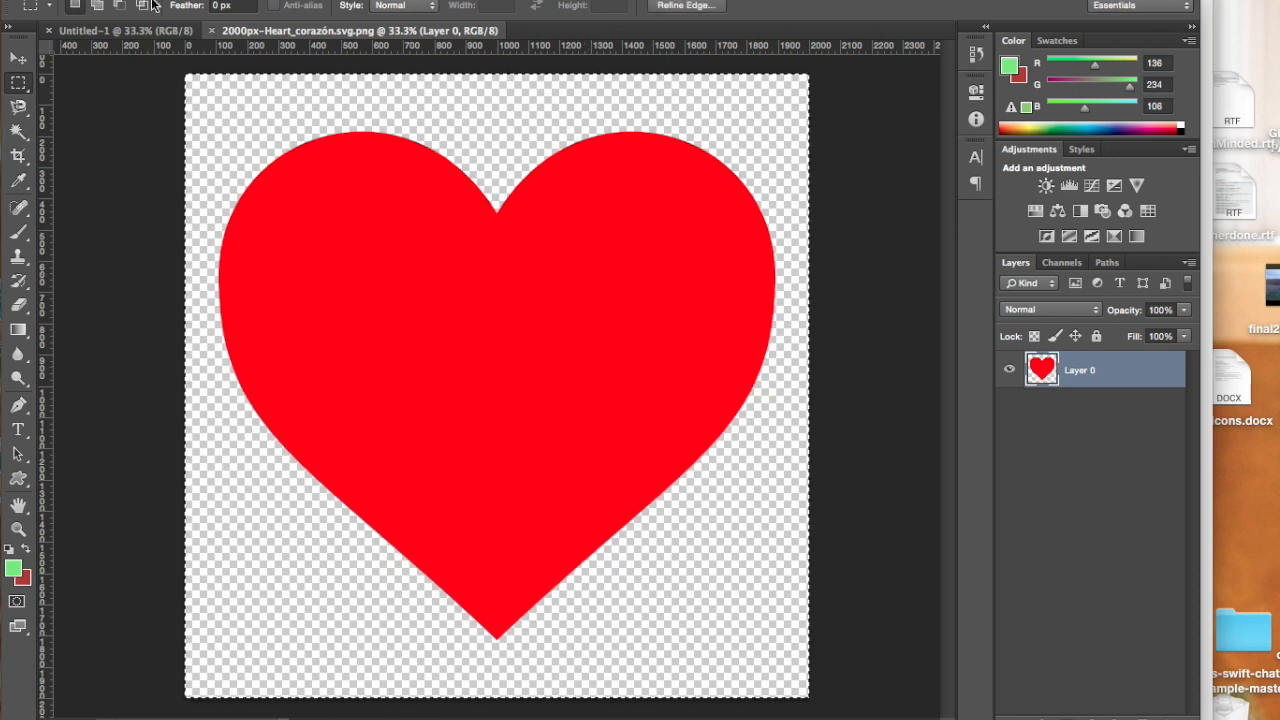
left_click(128, 31)
key("super+v")
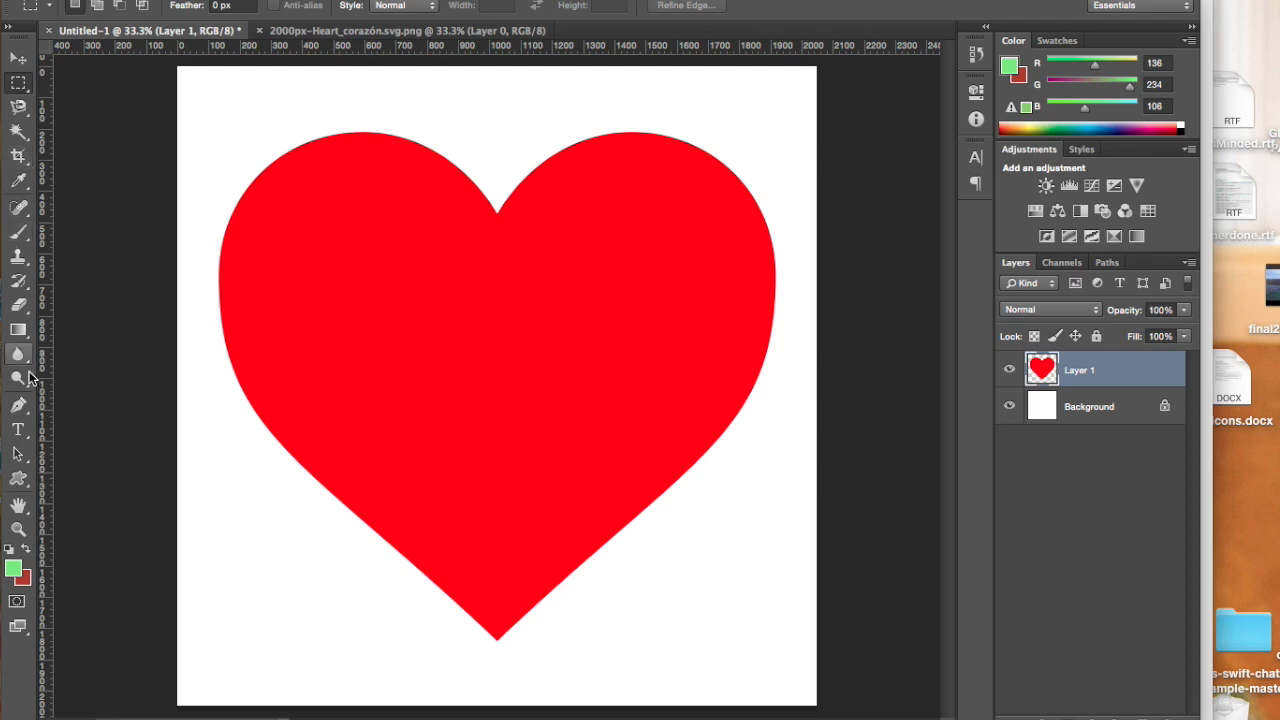
Add the text "My Cool App" in the upper part of the red heart.
left_click(19, 429)
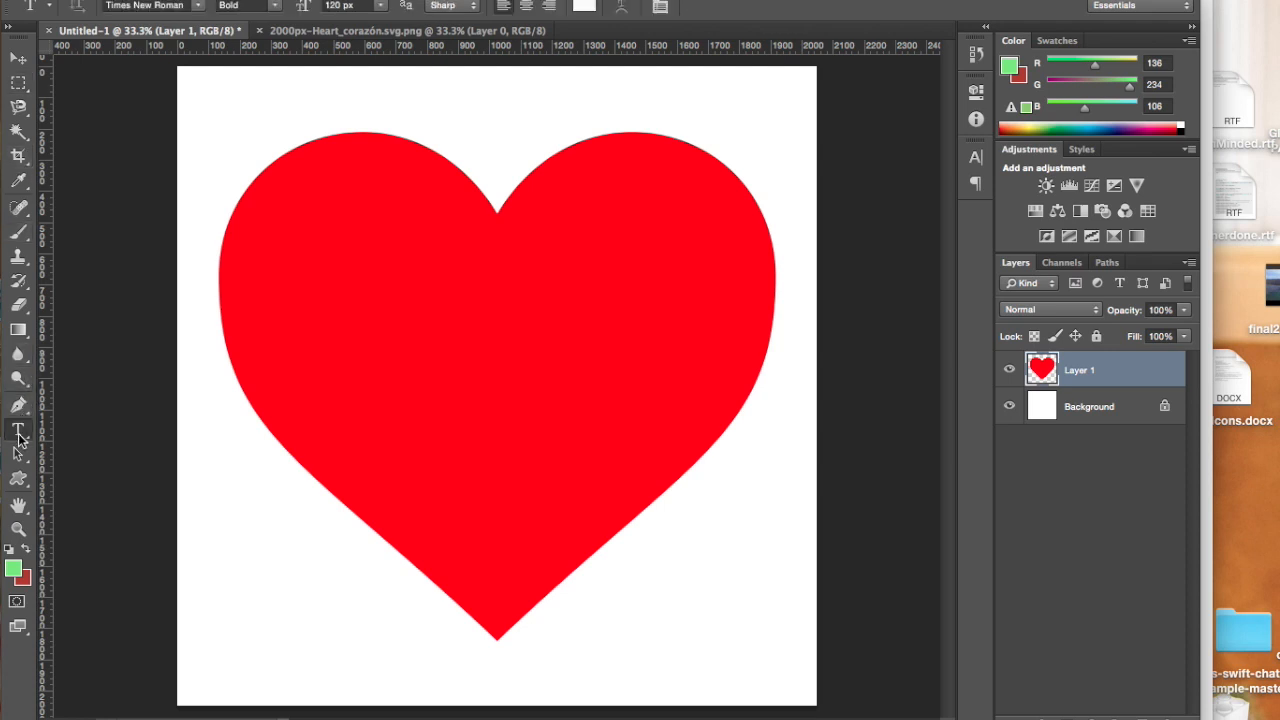
left_click(316, 211)
type("My CO")
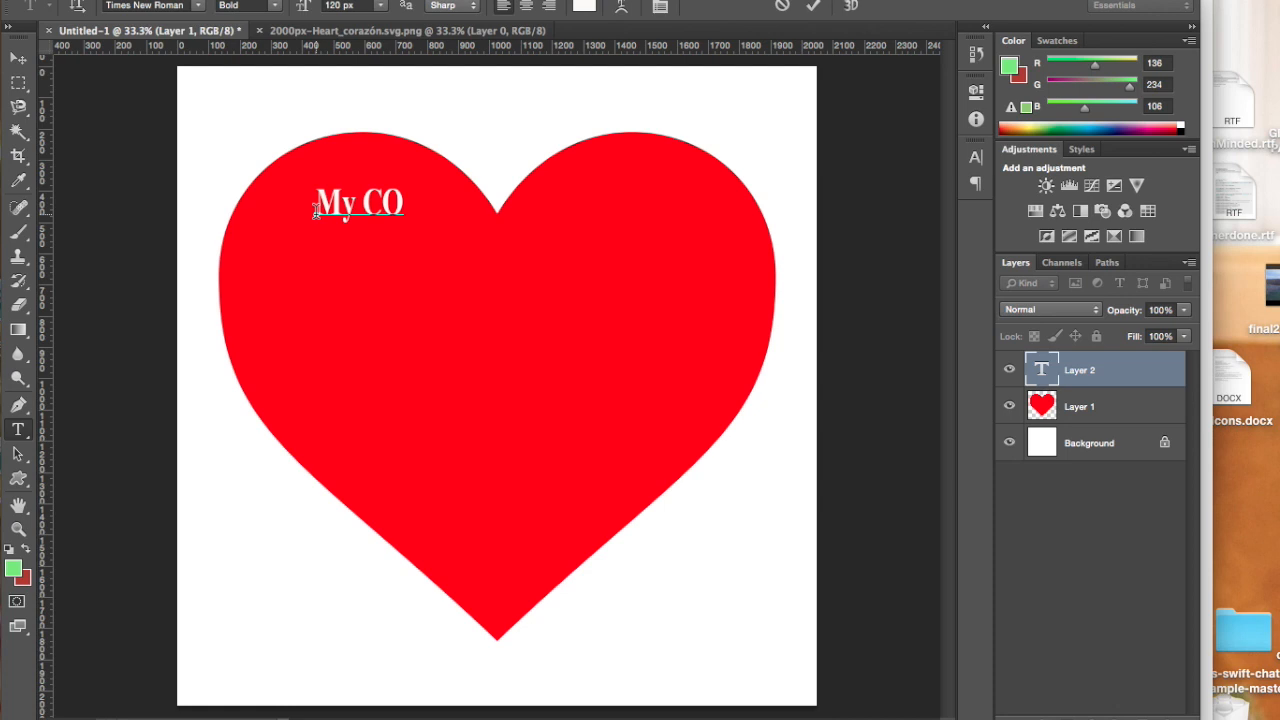
key("BackSpace")
type("ool App")
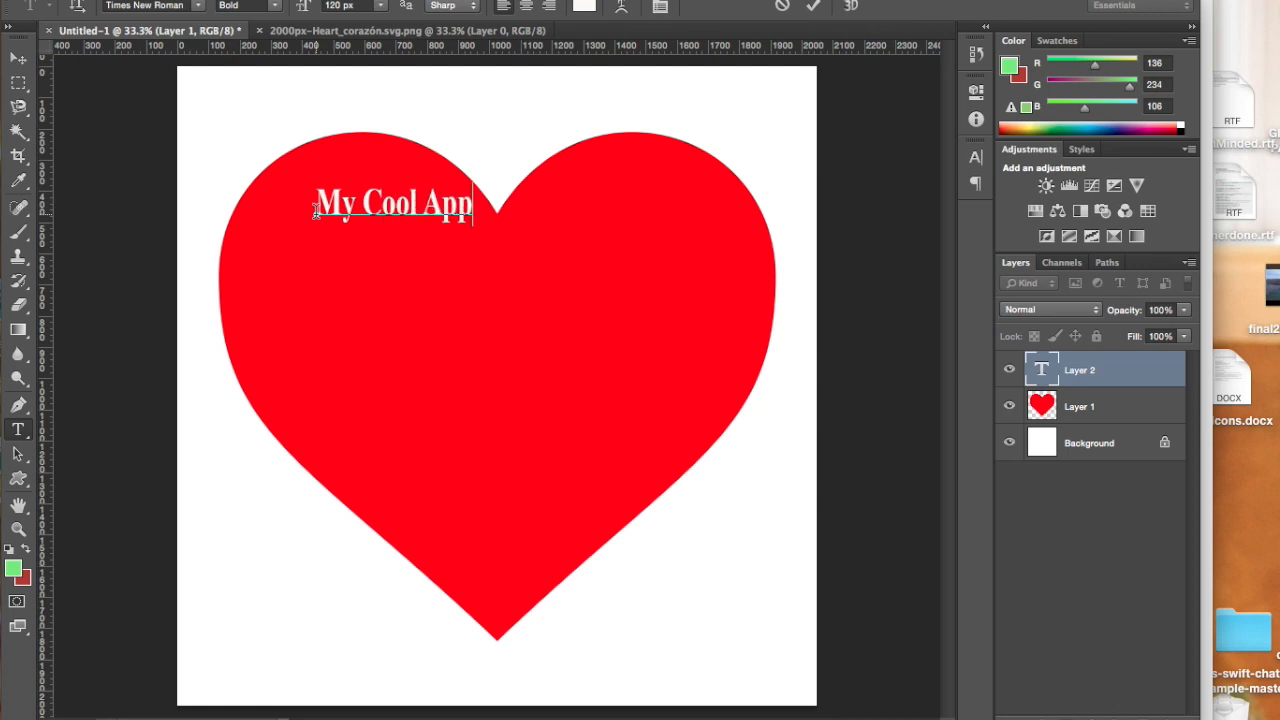
left_click(18, 61)
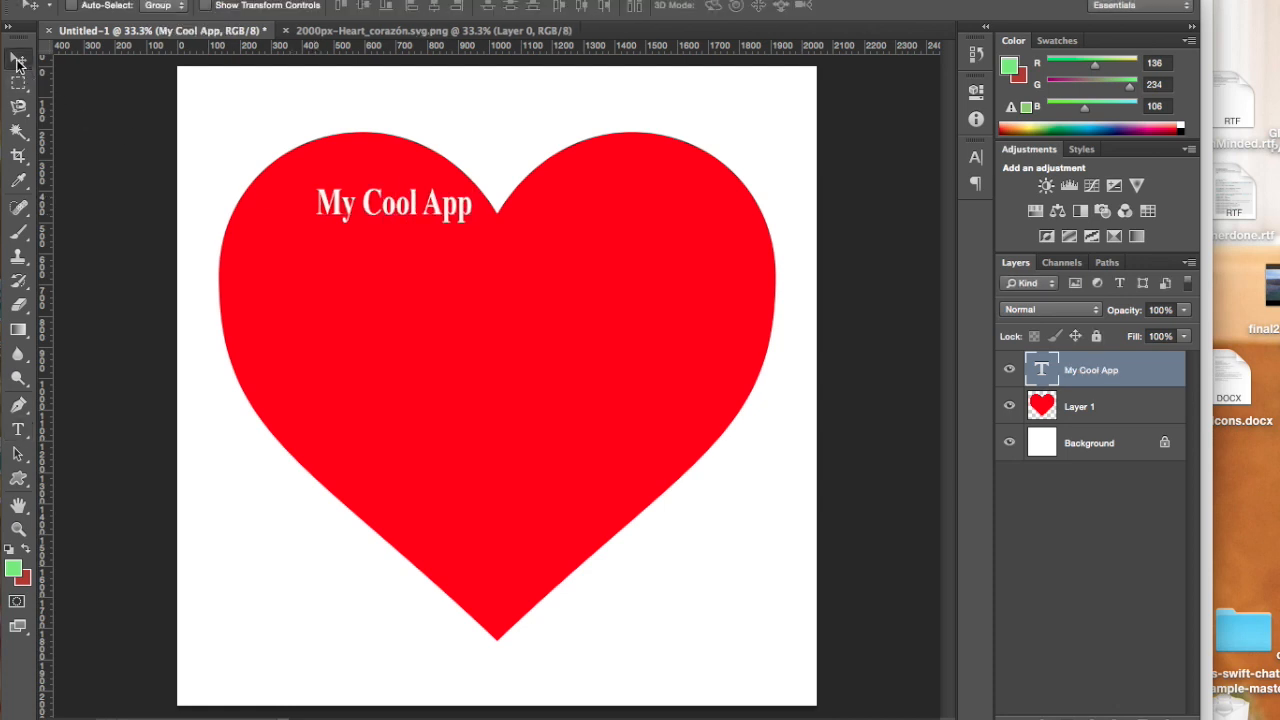
Scale the "My Cool App" text to about 268%, centre it horizontally on the heart at about Y 842 px, and apply the transformation.
key("super+t")
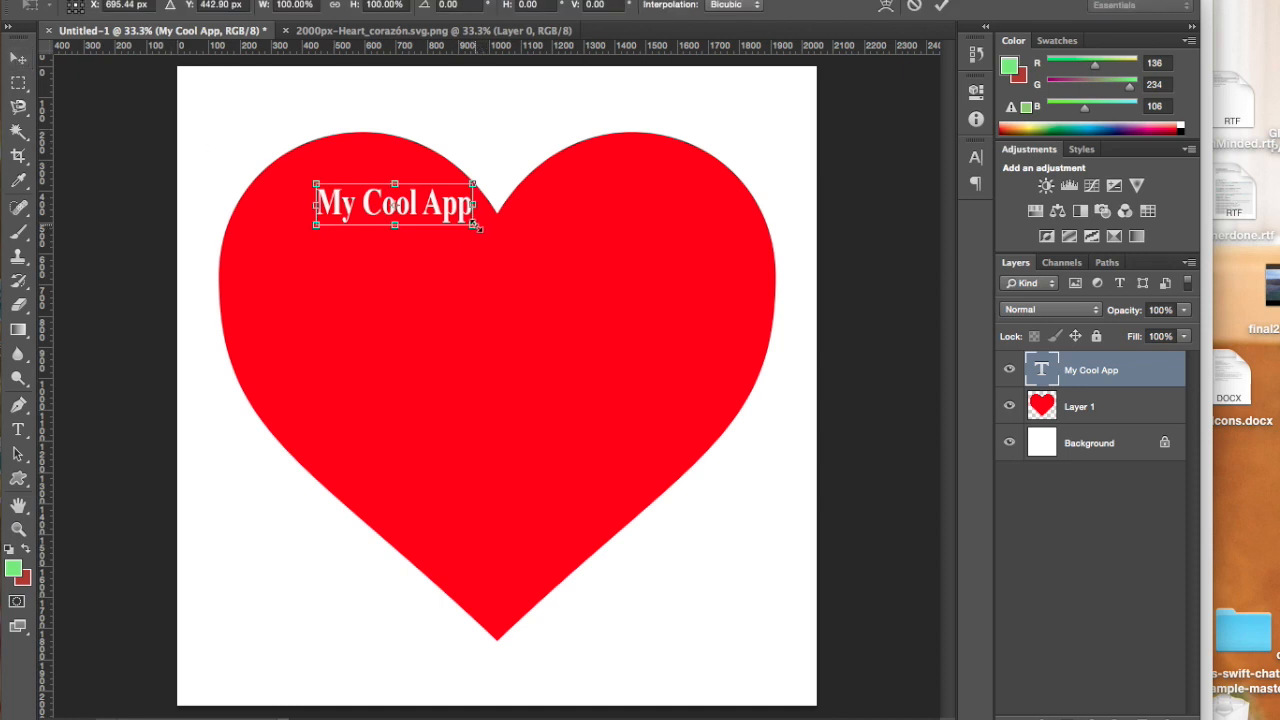
left_click_drag(477, 227, 698, 428)
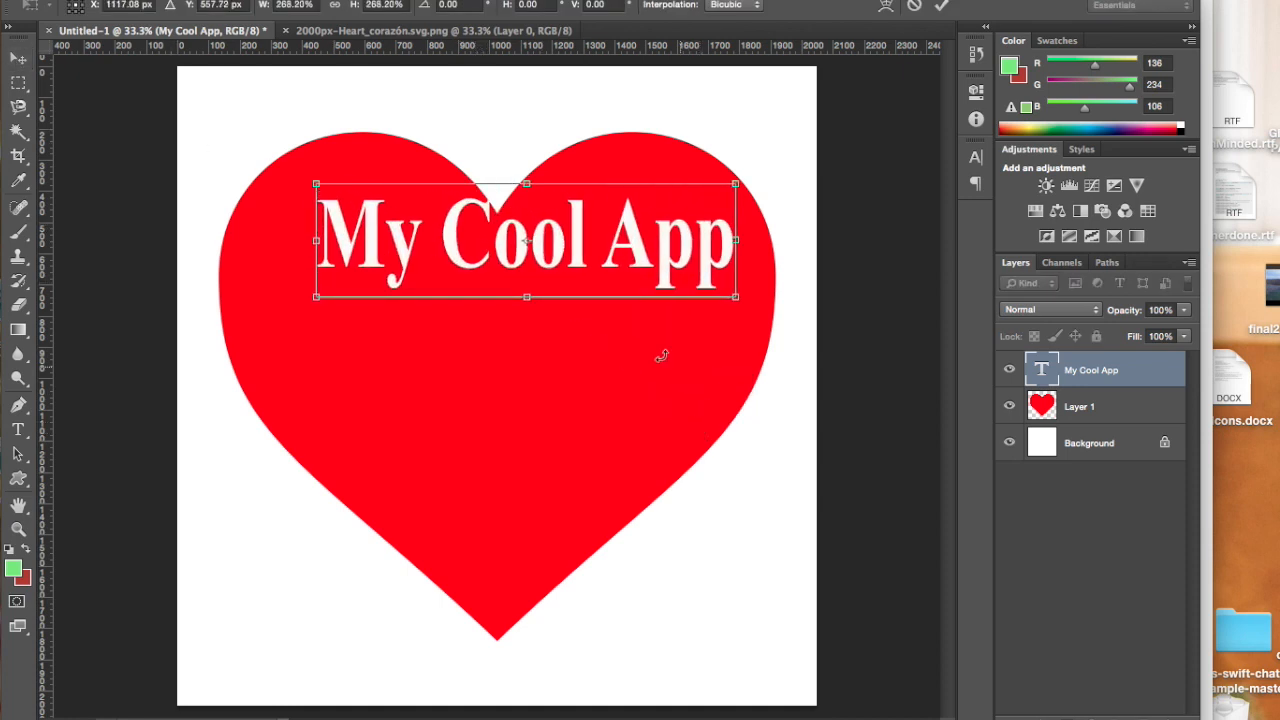
left_click_drag(620, 236, 583, 333)
left_click(18, 58)
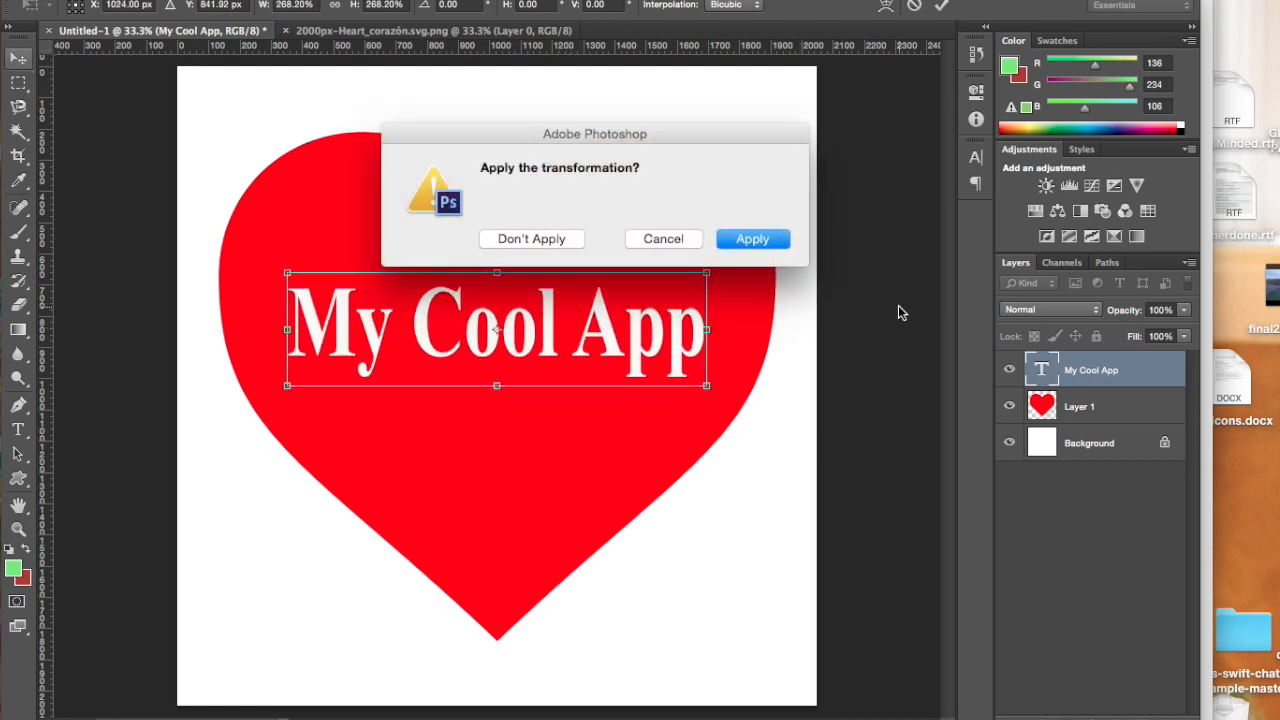
left_click(774, 240)
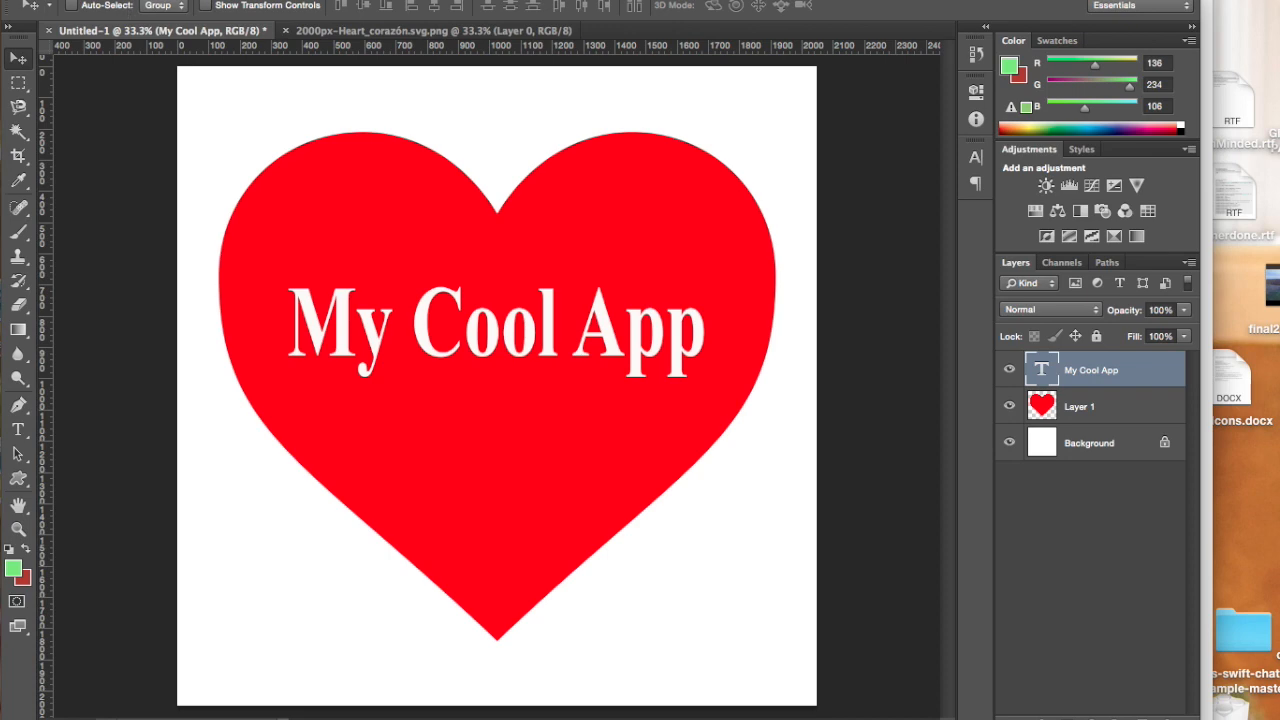
Save the artwork to the Desktop as a JPEG named AppIcon with High quality 8 and the Baseline ("Standard") format option.
left_click(30, 2)
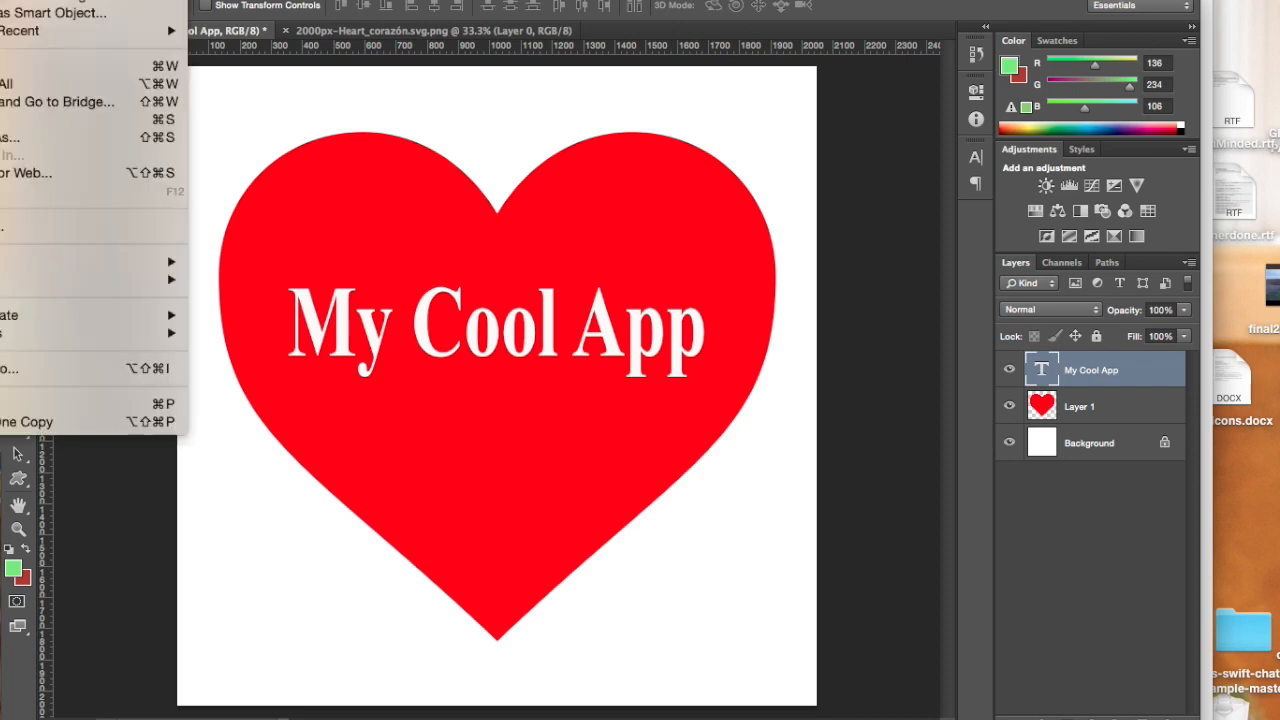
left_click(22, 140)
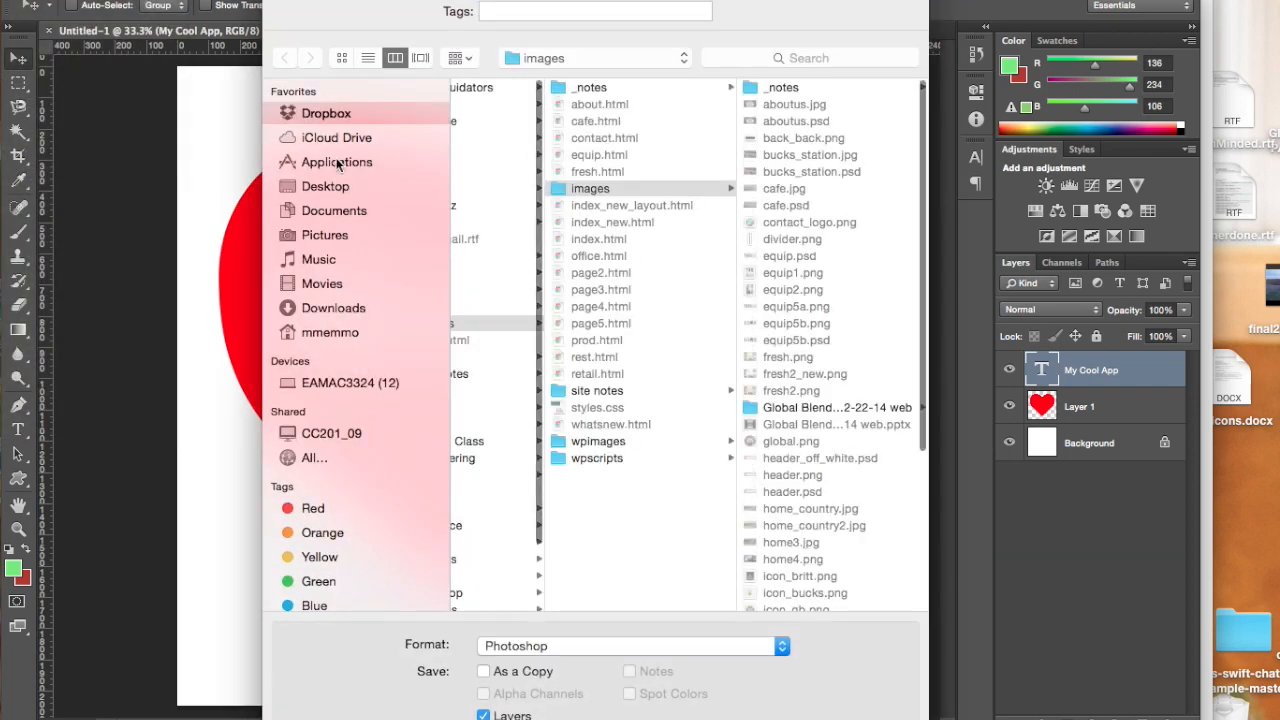
left_click(316, 190)
type("App")
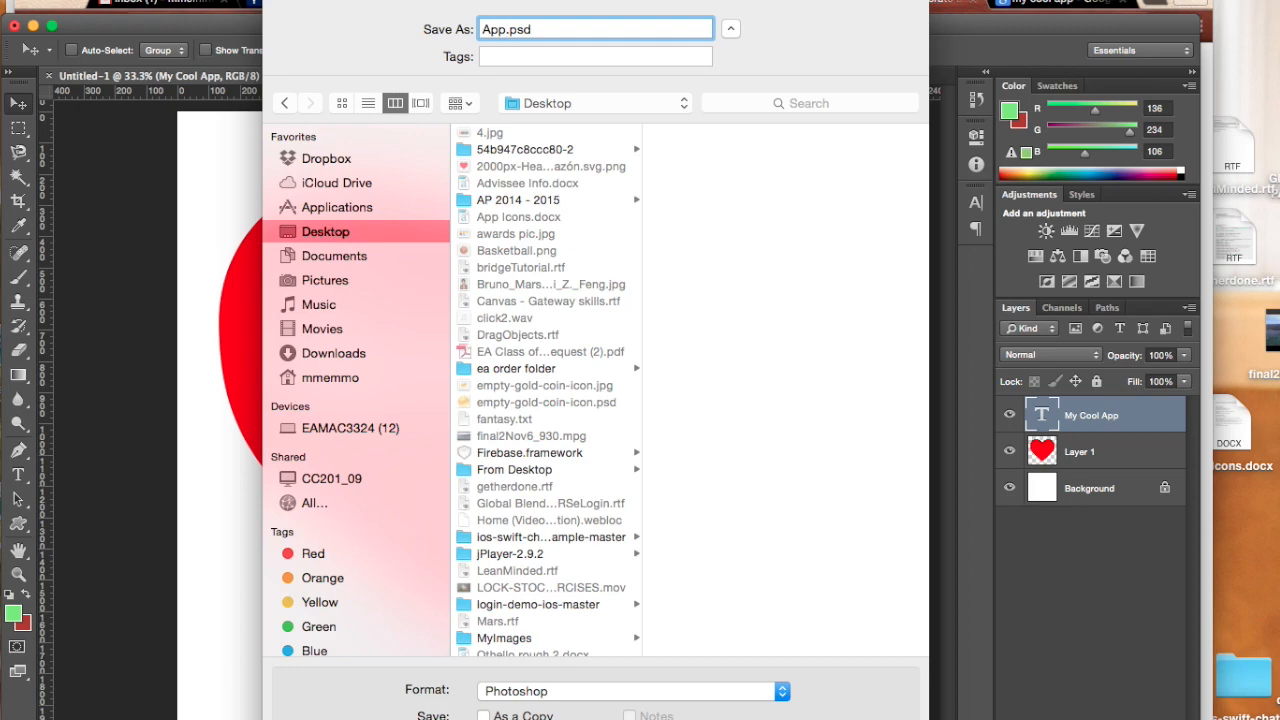
type("Icon")
left_click(628, 689)
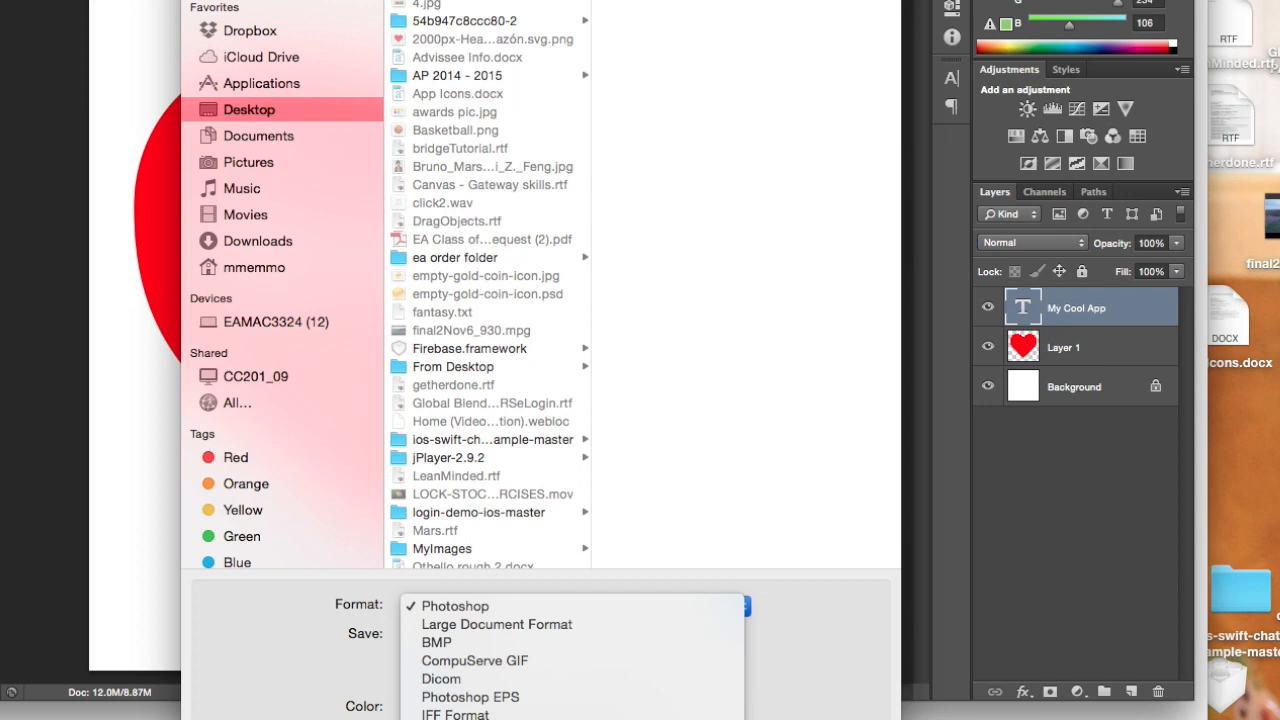
key("j")
key("Return")
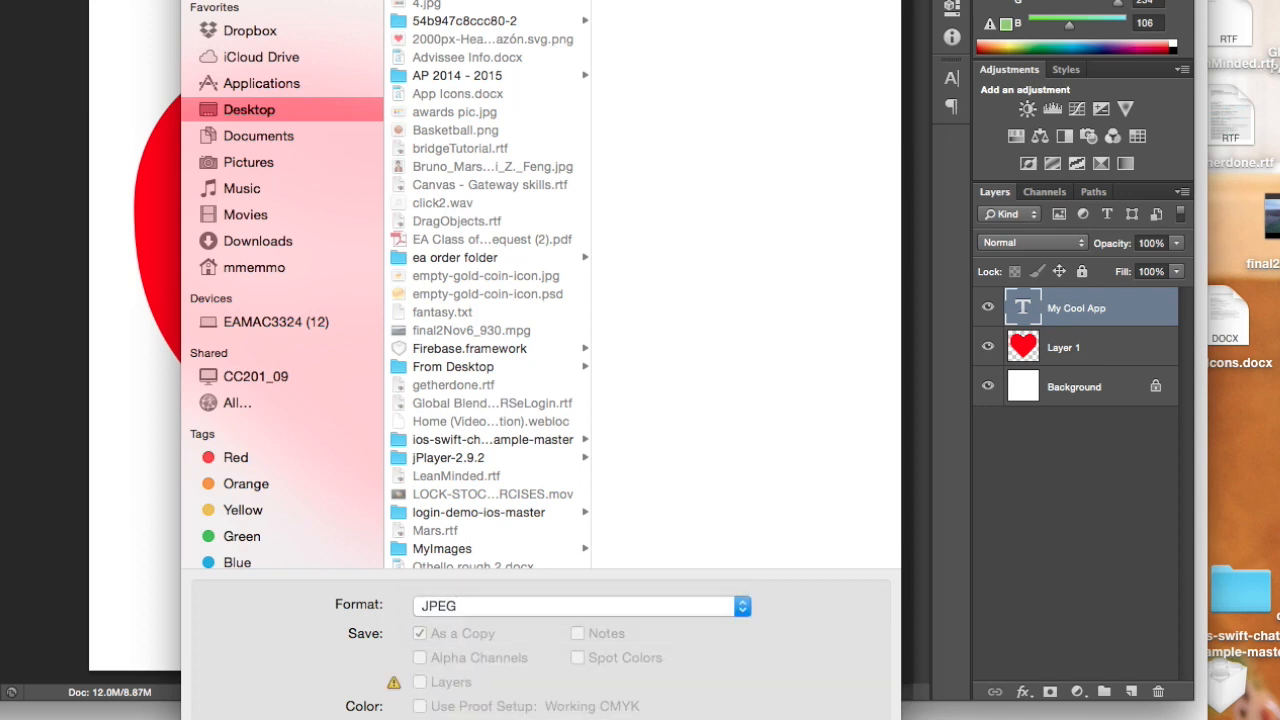
key("Return")
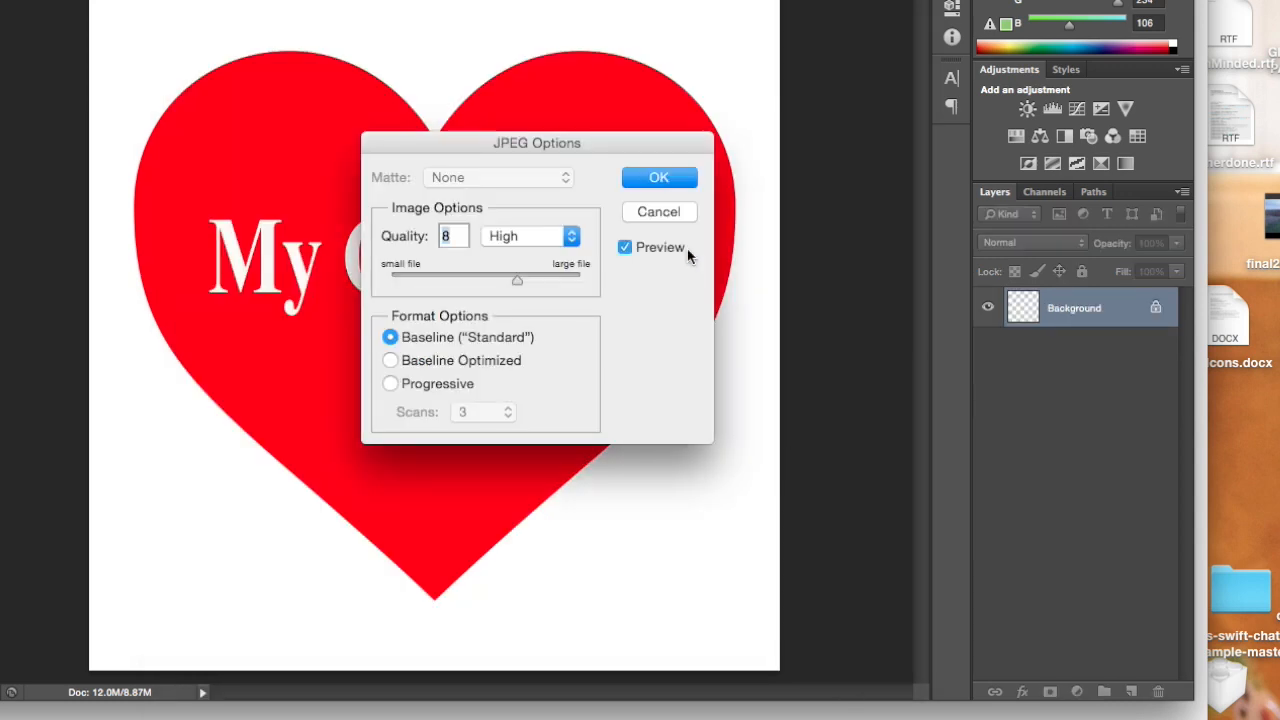
left_click(630, 177)
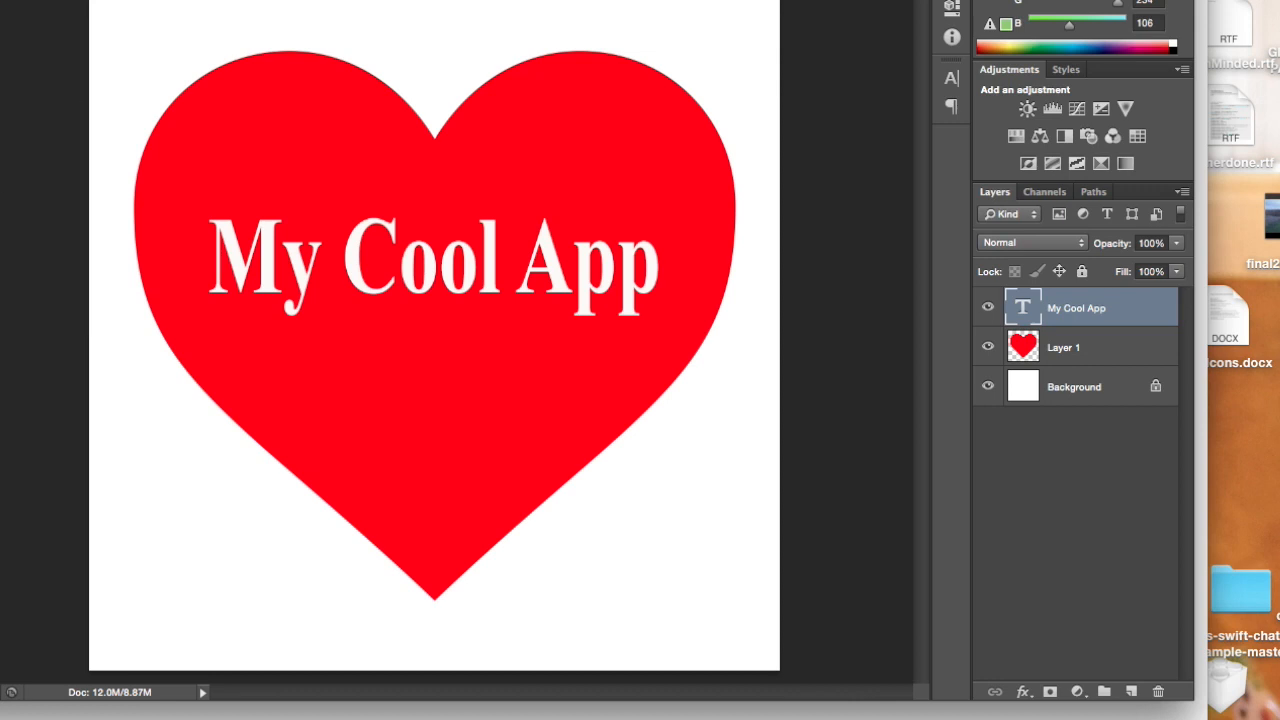
Switch to the TiCons page in the browser and load AppIcon.jpg from the Desktop as the Splash image.
key("super+Tab")
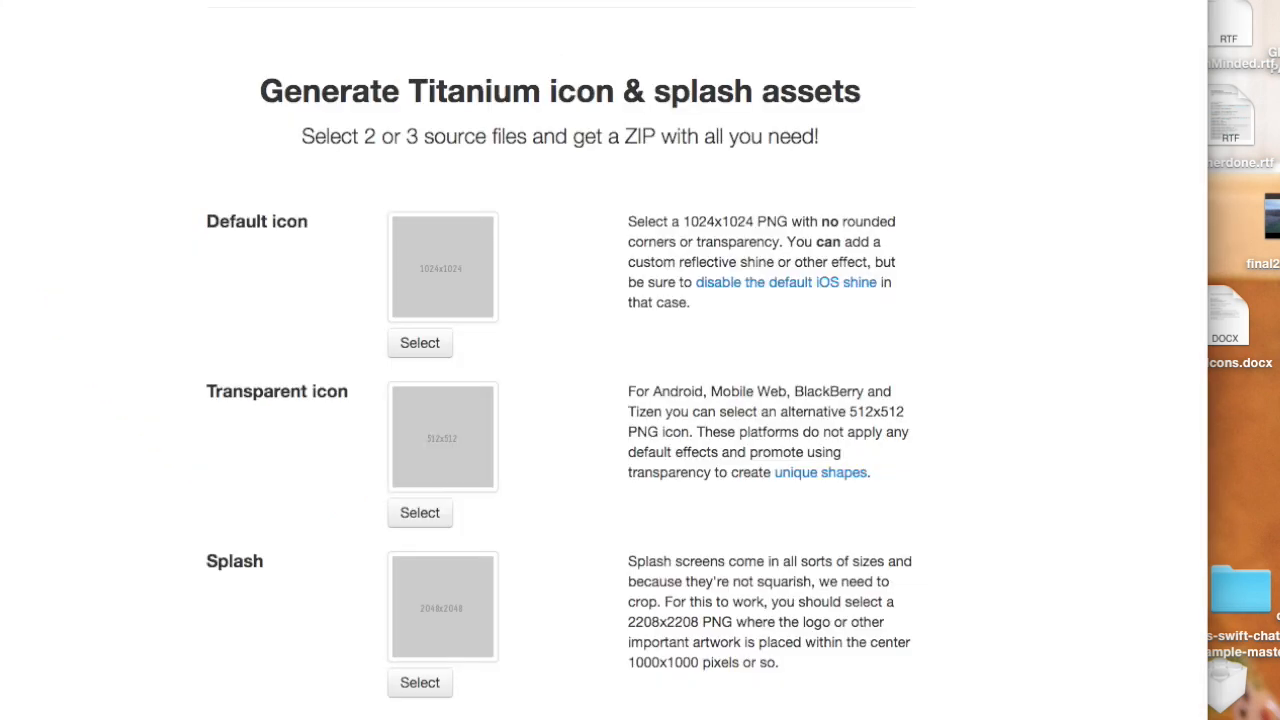
scroll(527, 600, "down", 2)
left_click(420, 576)
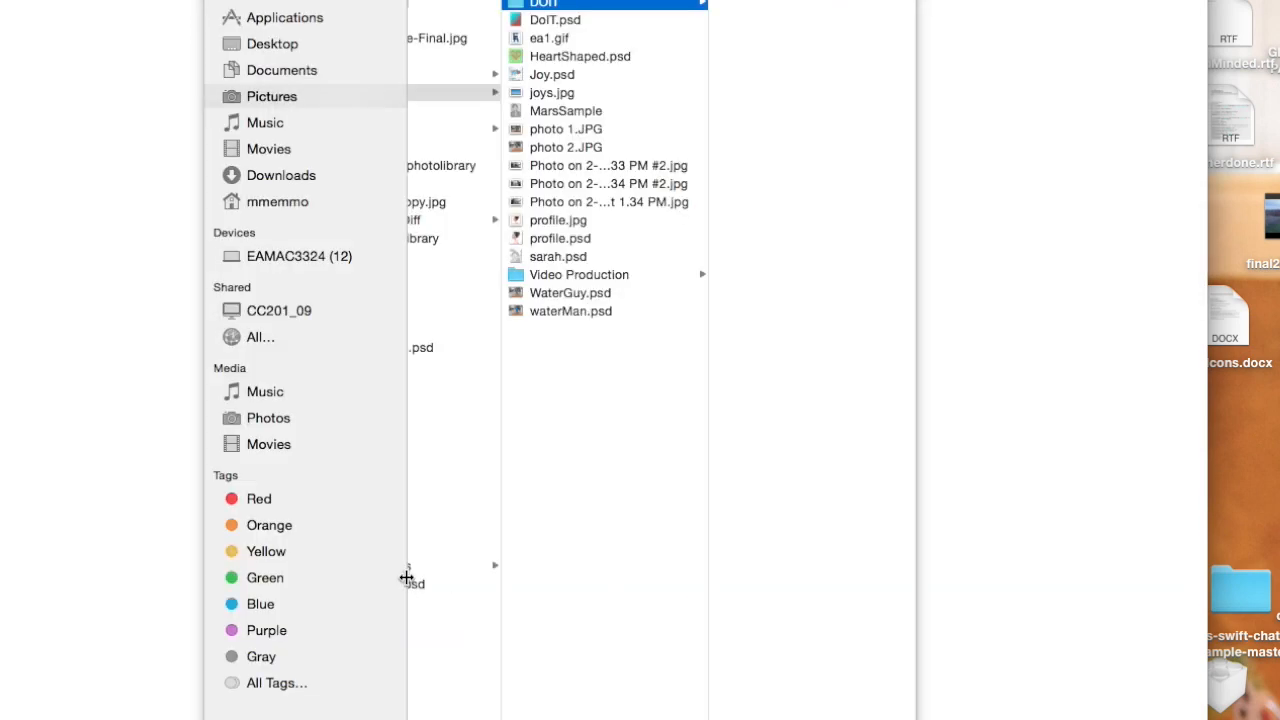
left_click(256, 172)
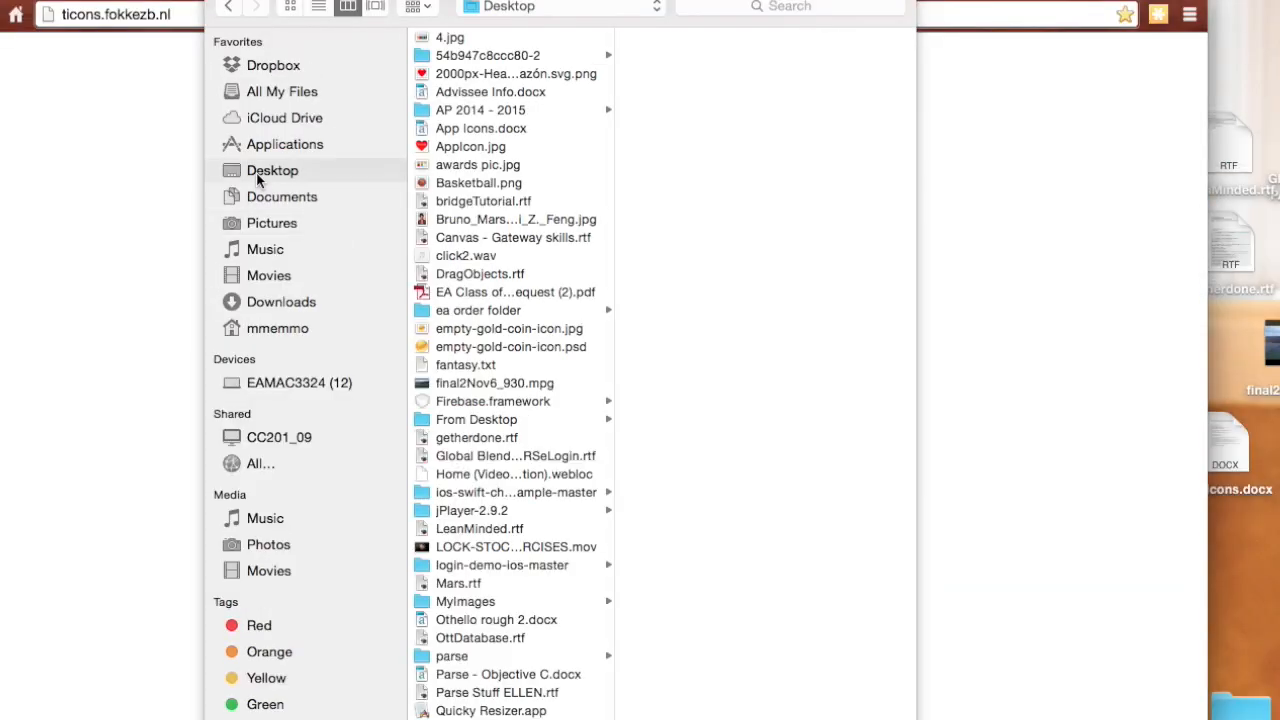
left_click(470, 148)
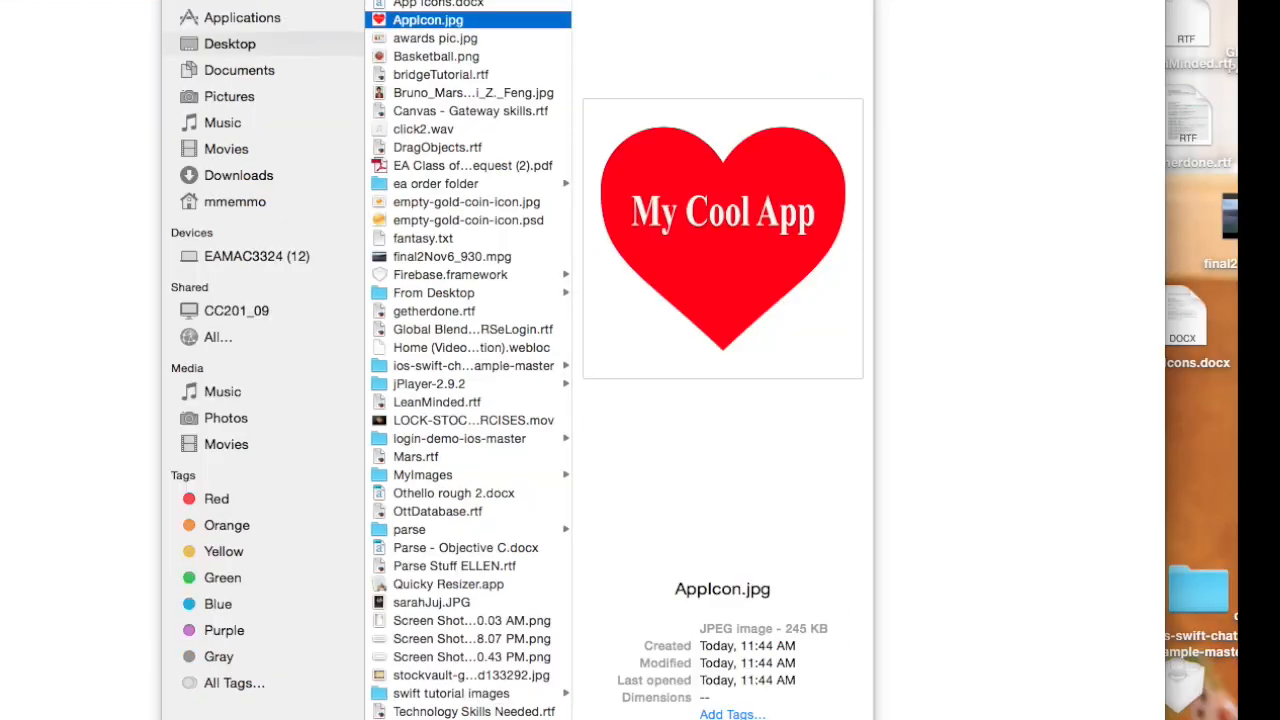
key("Return")
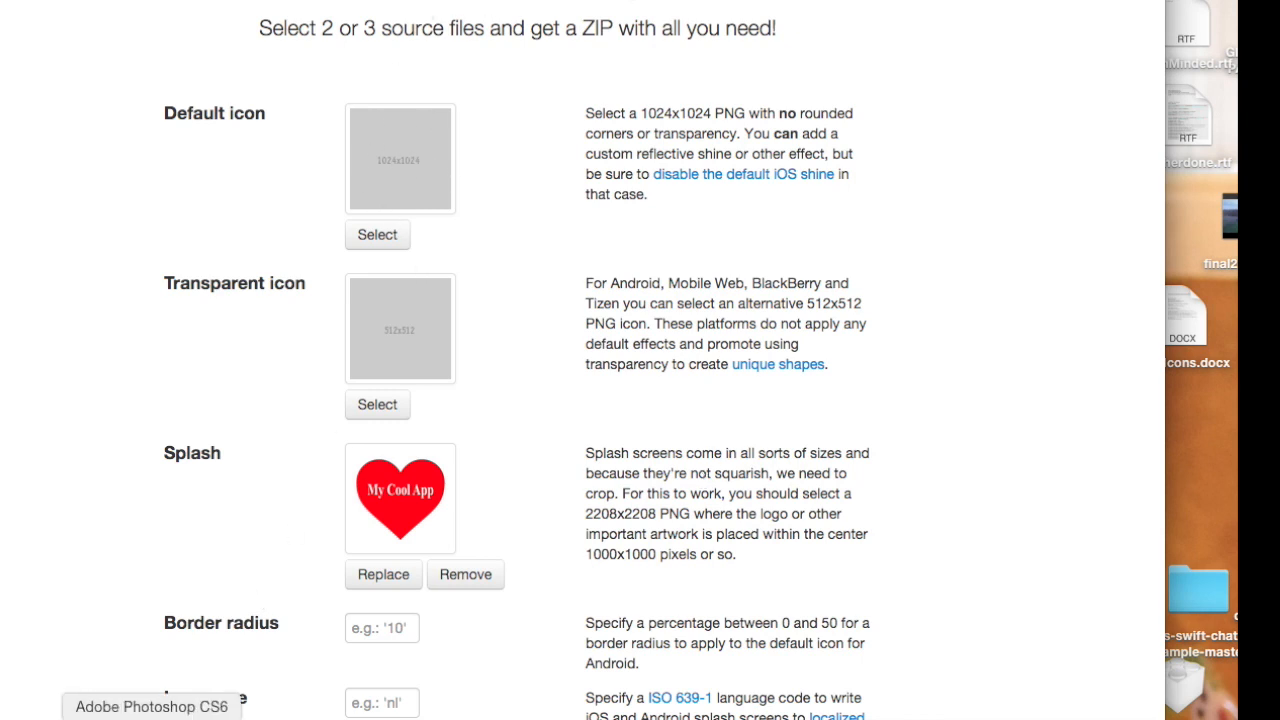
Switch to Photoshop and resize the Untitled-1 image to 1024 × 1024 pixels with proportions constrained.
left_click(150, 714)
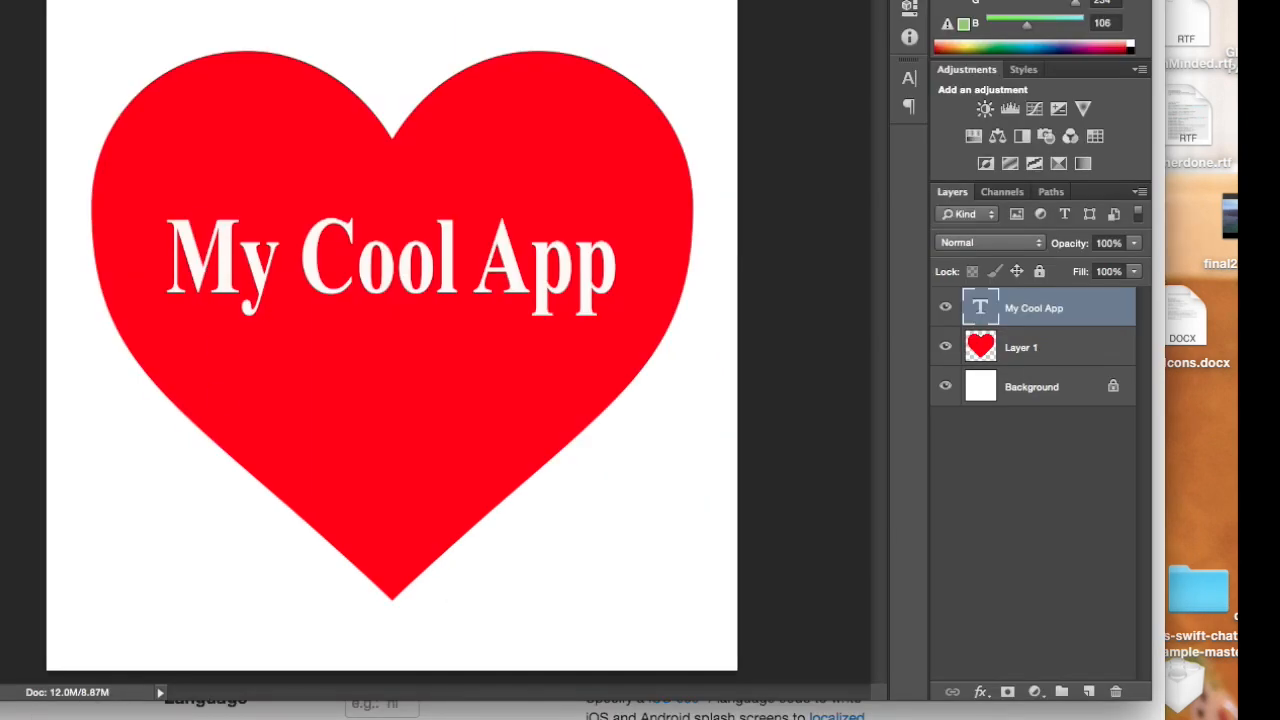
left_click(20, 0)
left_click(40, 4)
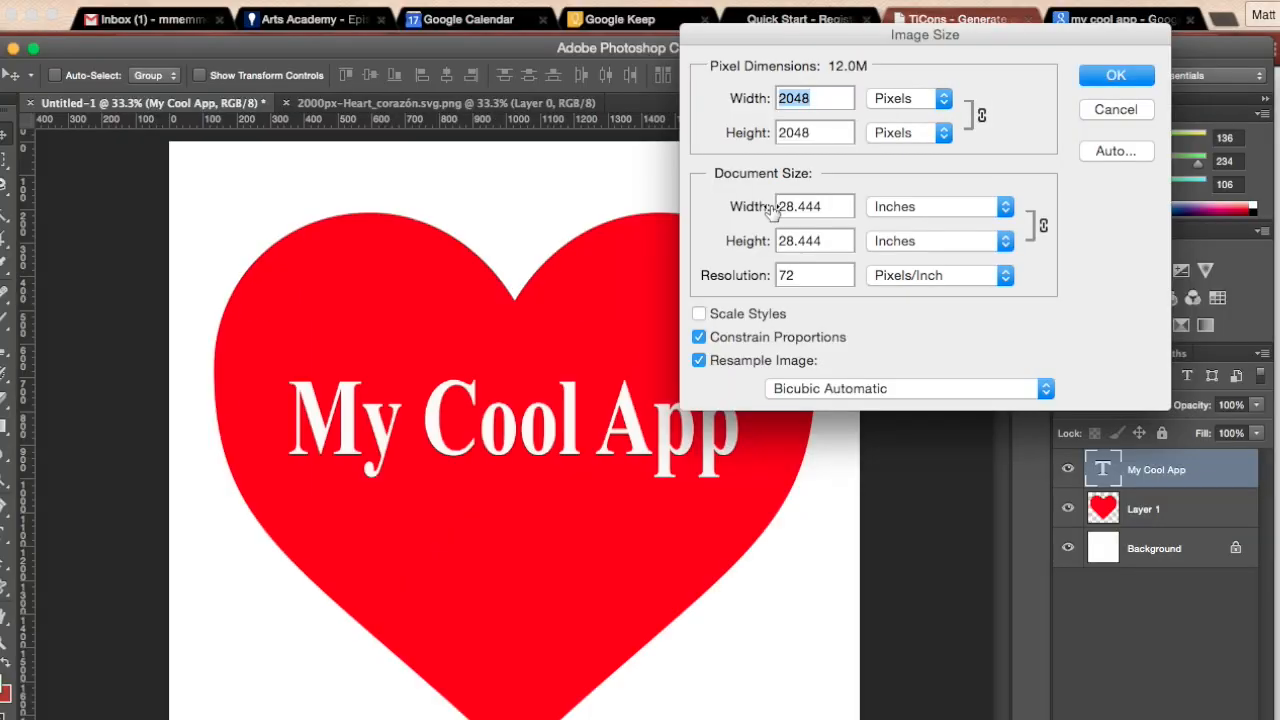
type("102")
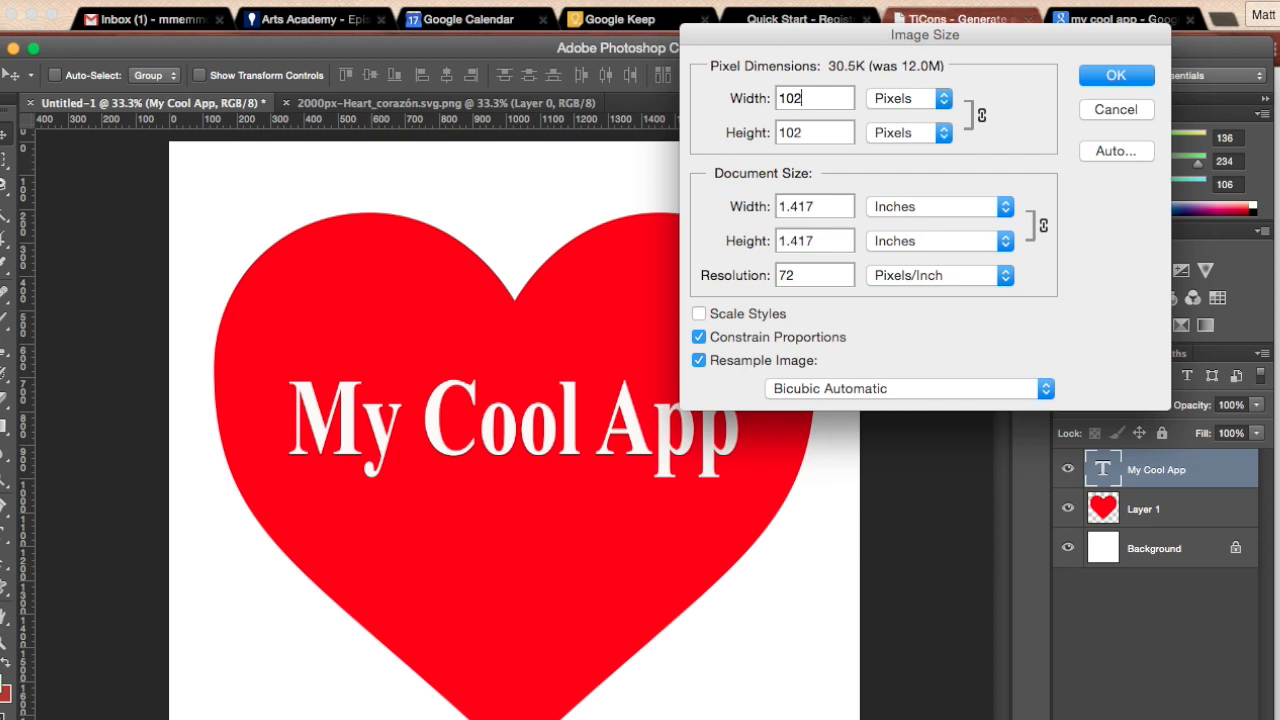
type("4")
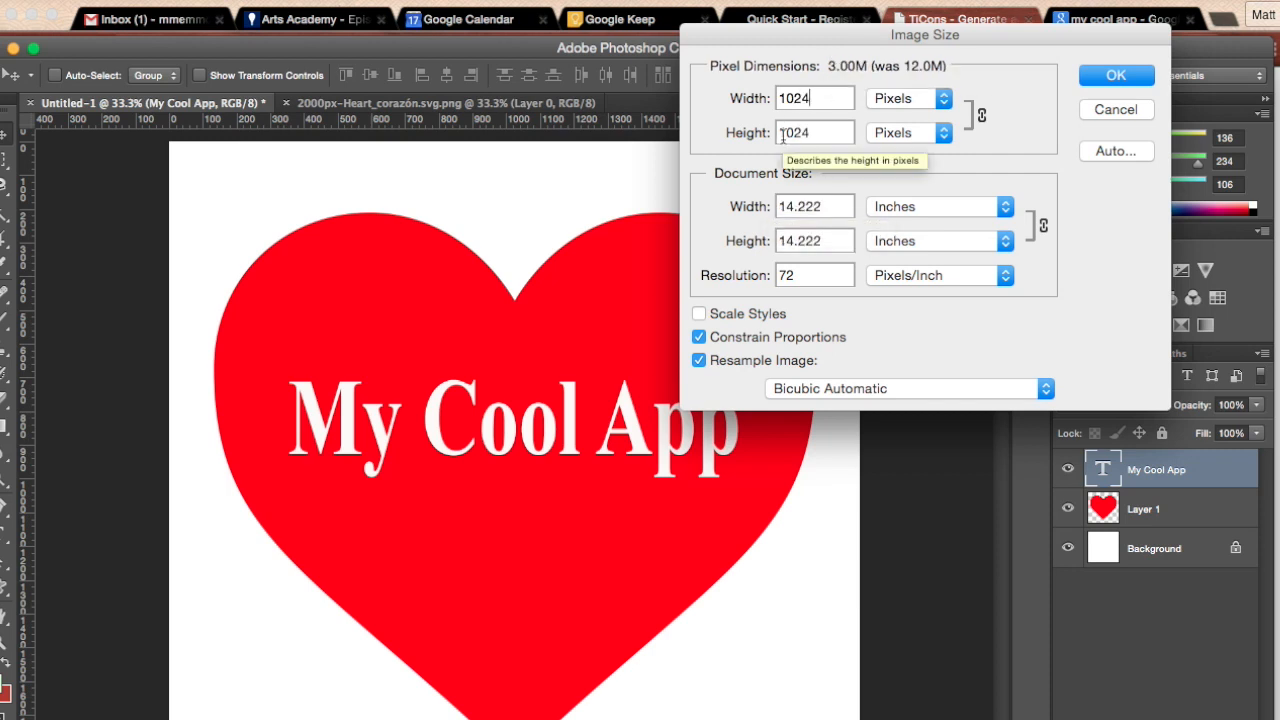
left_click(1103, 79)
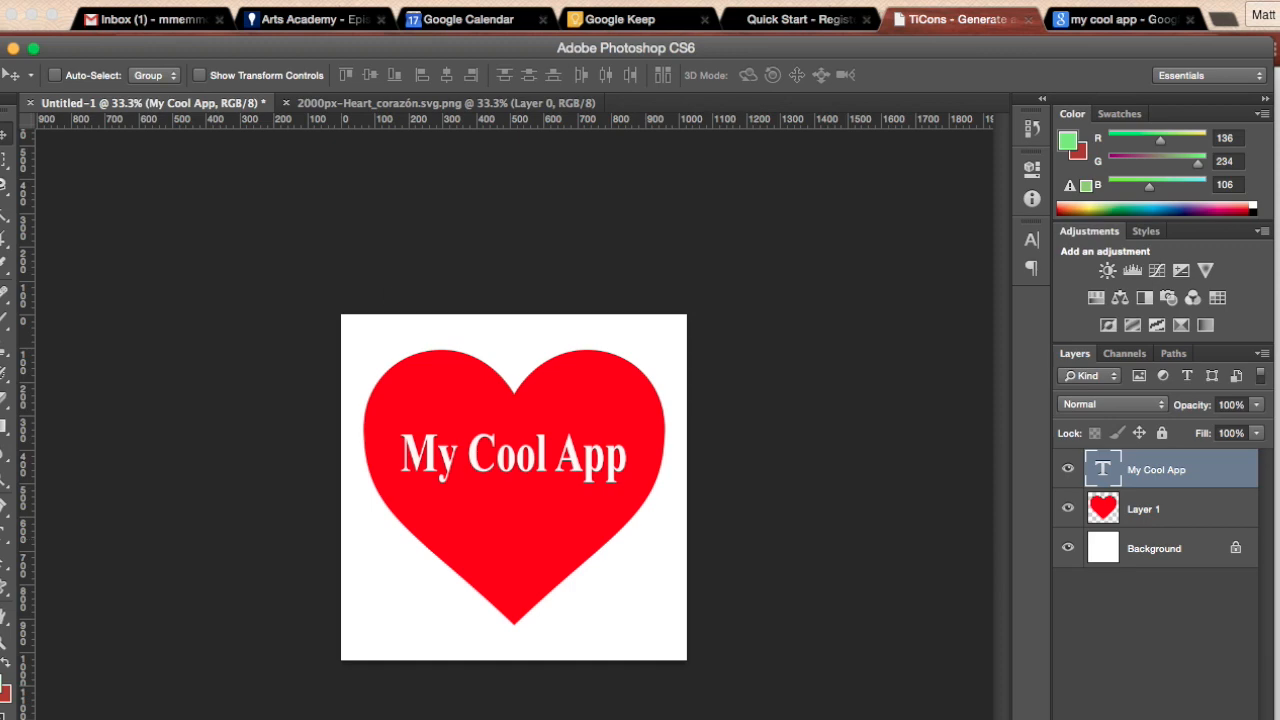
Save the resized artwork to the Desktop as a JPEG named AppIcon_sm.
left_click(44, 3)
left_click(90, 218)
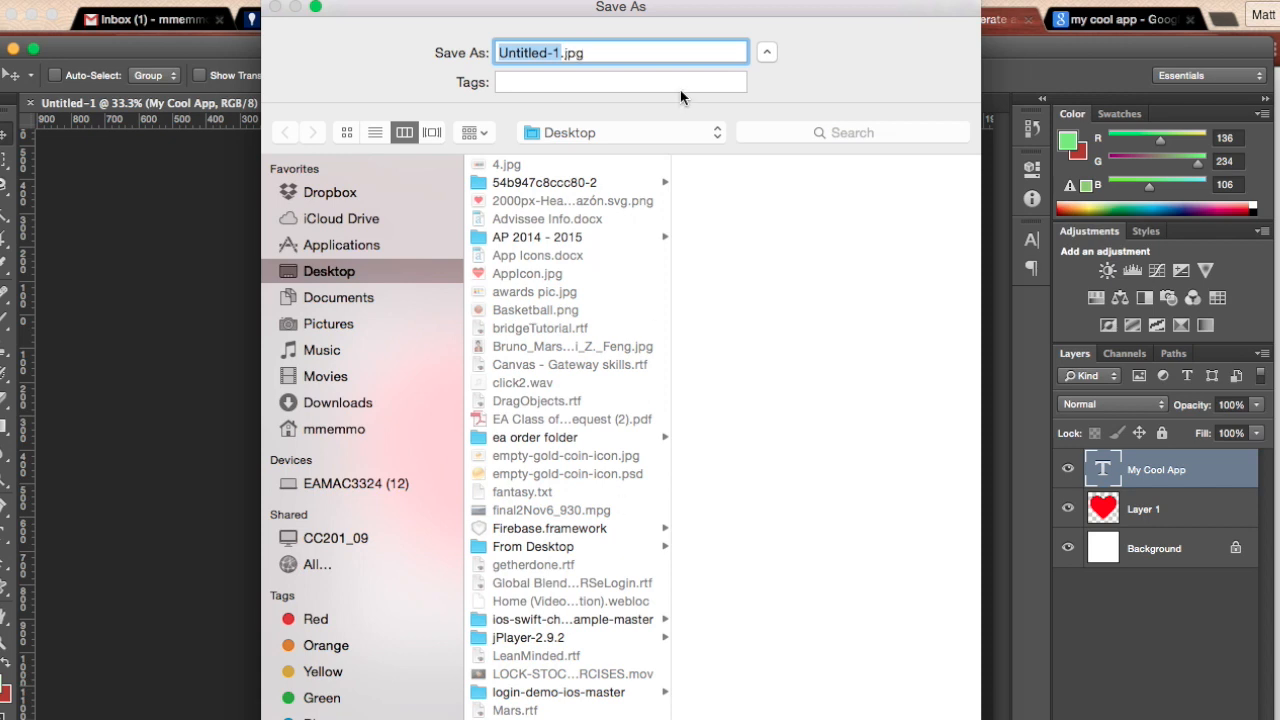
type("AppIco")
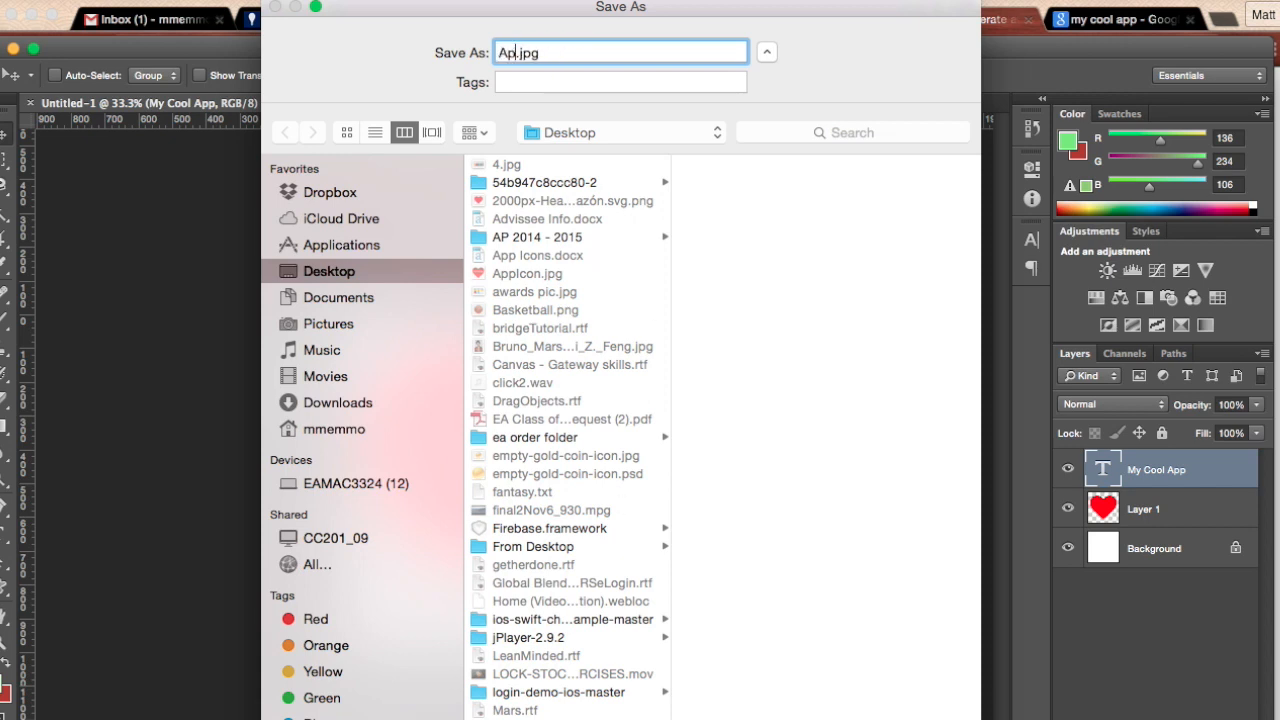
type("n_sm")
key("Return")
left_click(738, 341)
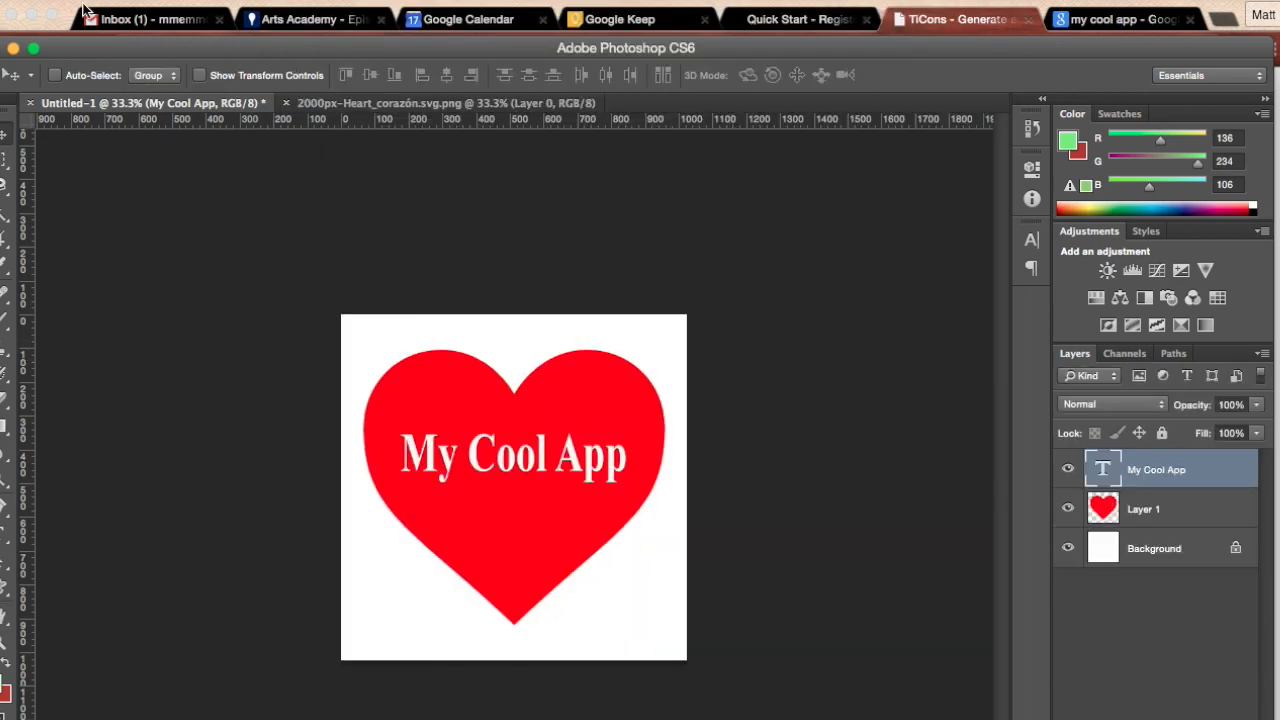
Save the resized artwork to the Desktop as a PNG named AppIcon_sm with Smallest / Slow compression and no interlacing.
left_click(922, 24)
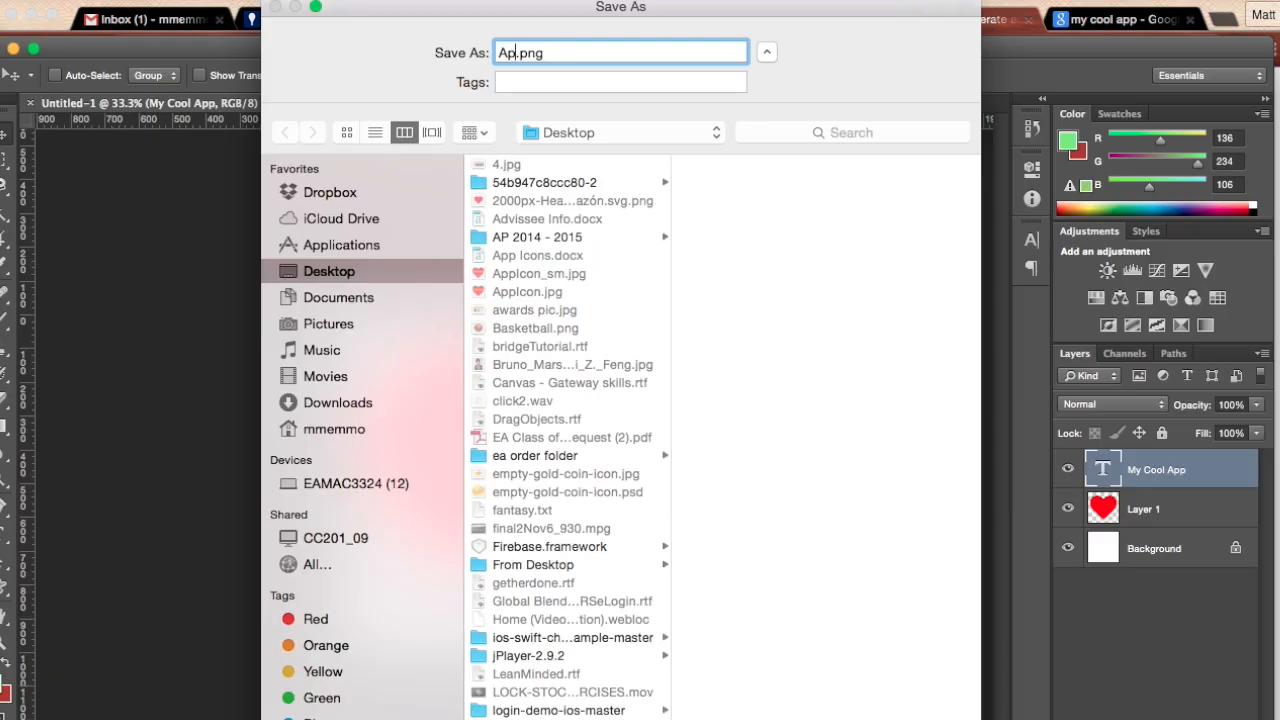
type("pIcon_sm")
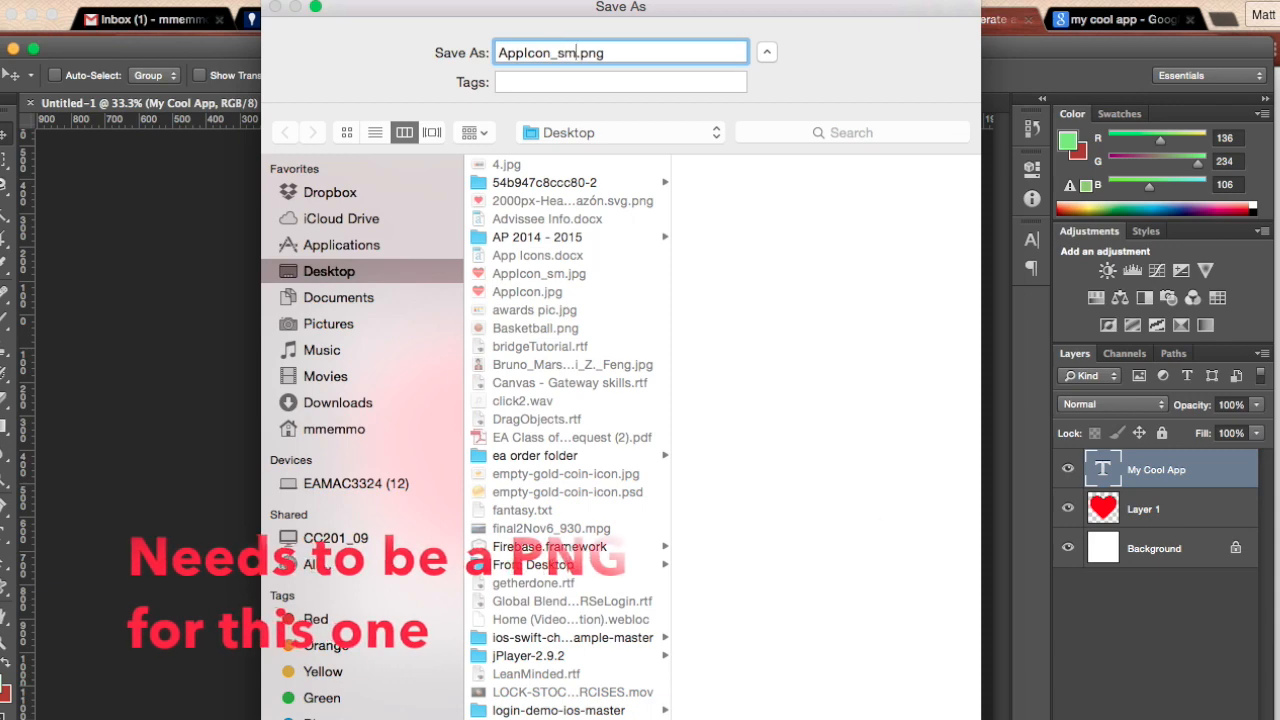
key("Return")
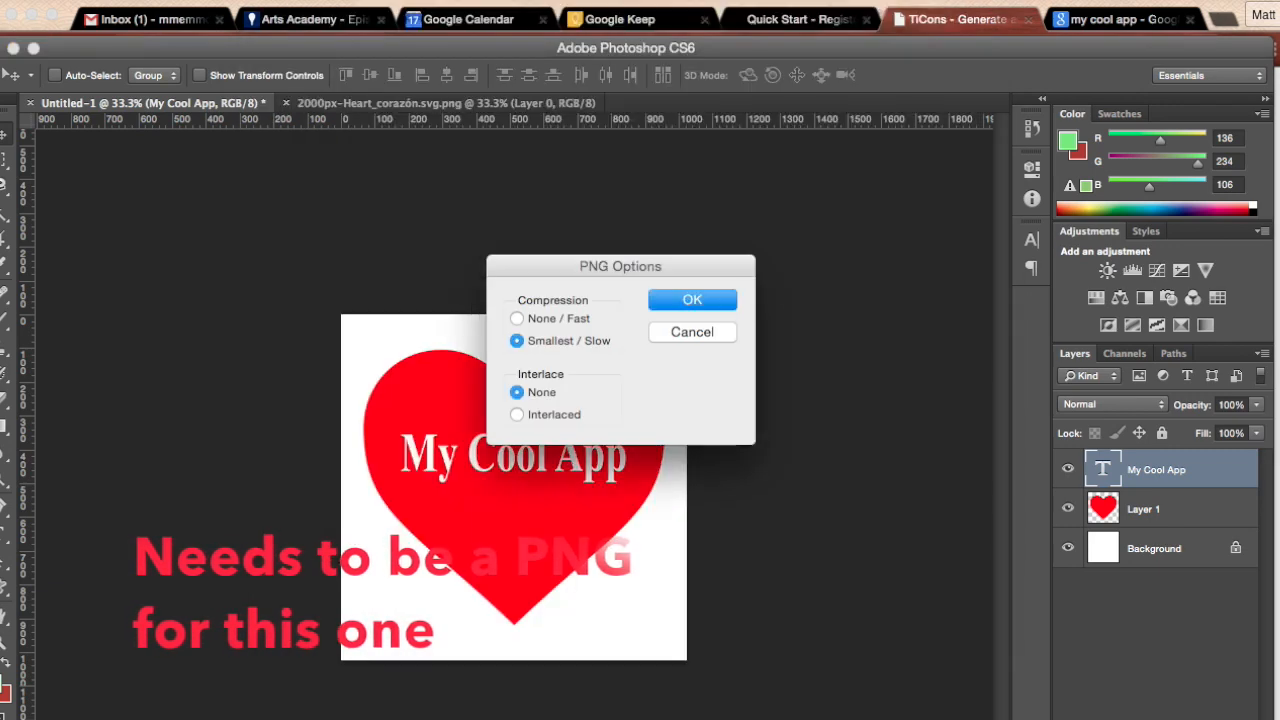
left_click(733, 298)
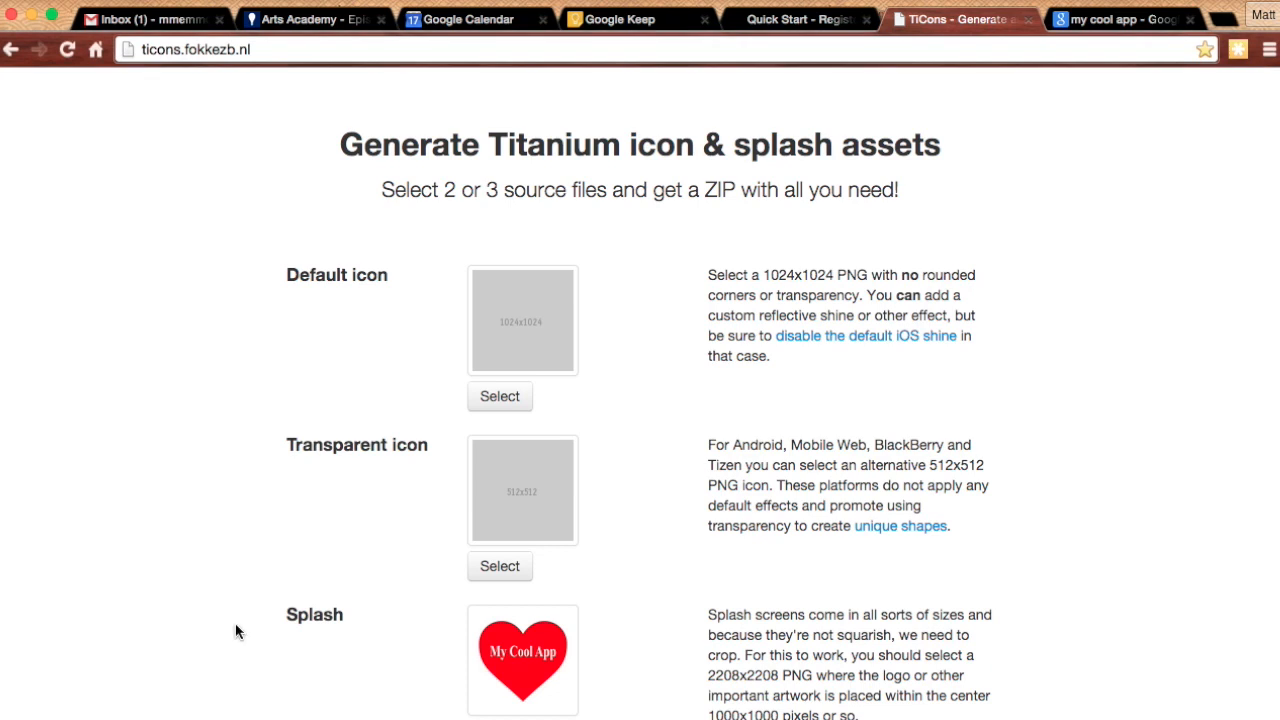
Load AppIcon_sm.png from the Desktop as the TiCons Default icon and highlight the PNG requirement in the Splash description.
left_click(502, 397)
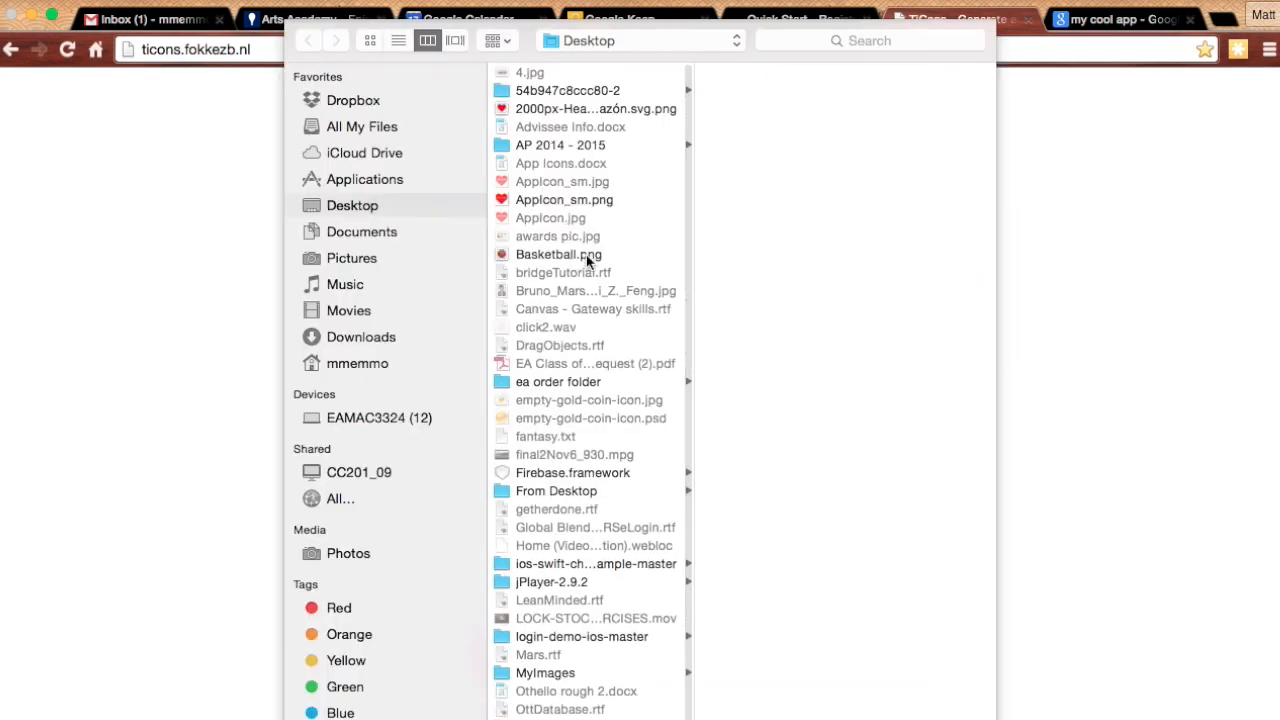
left_click(540, 201)
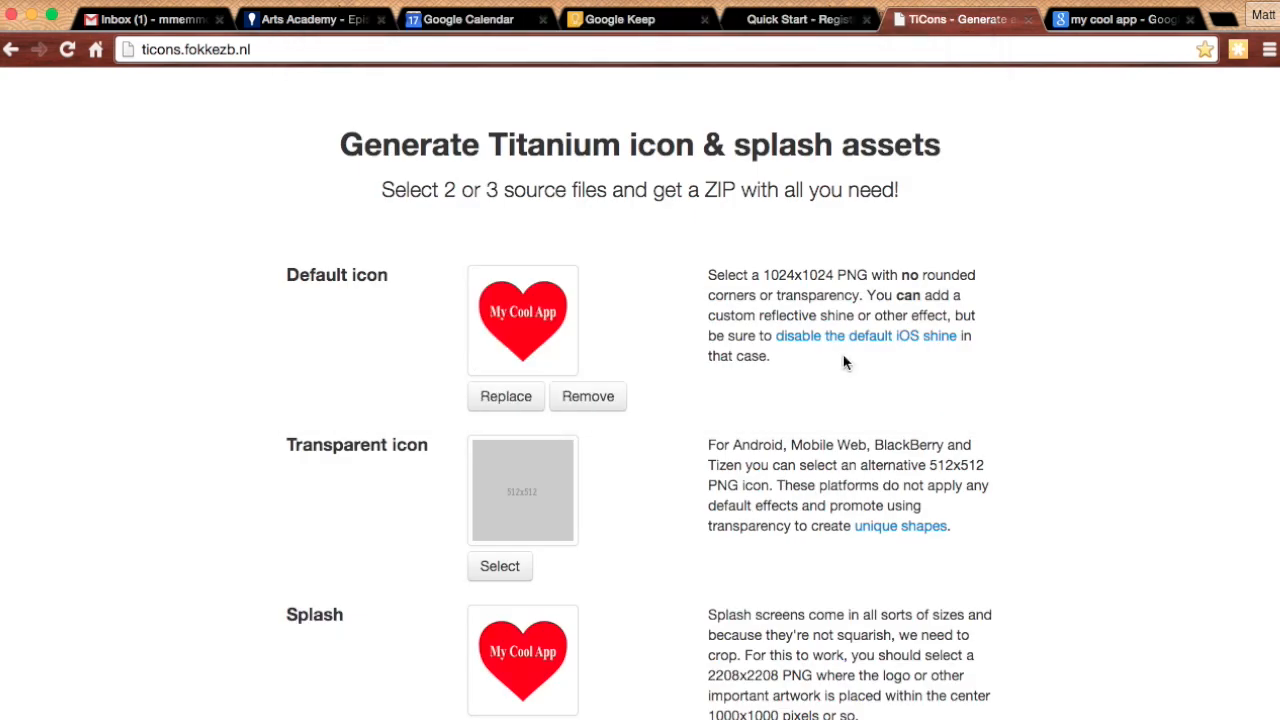
left_click_drag(845, 277, 871, 277)
left_click_drag(781, 676, 818, 675)
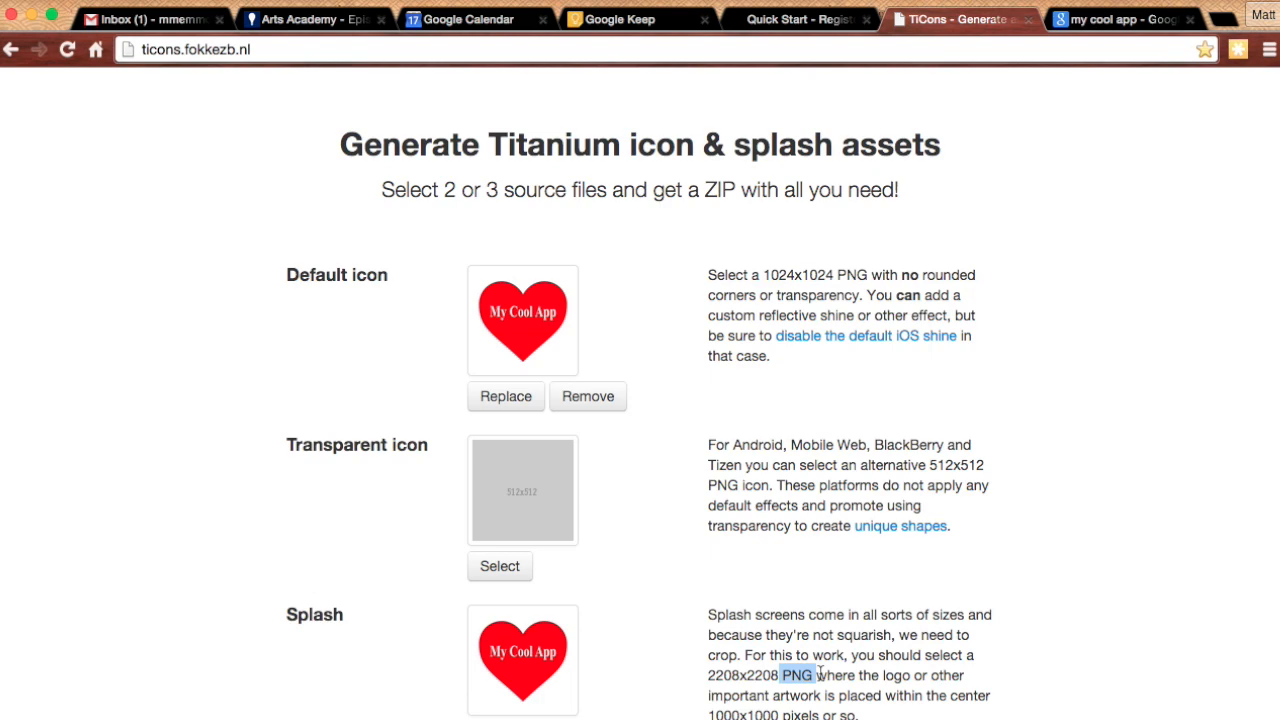
Generate the assets for iPhone and iPad only, excluding Android, and open the downloaded ZIP archive.
scroll(818, 675, "down", 10)
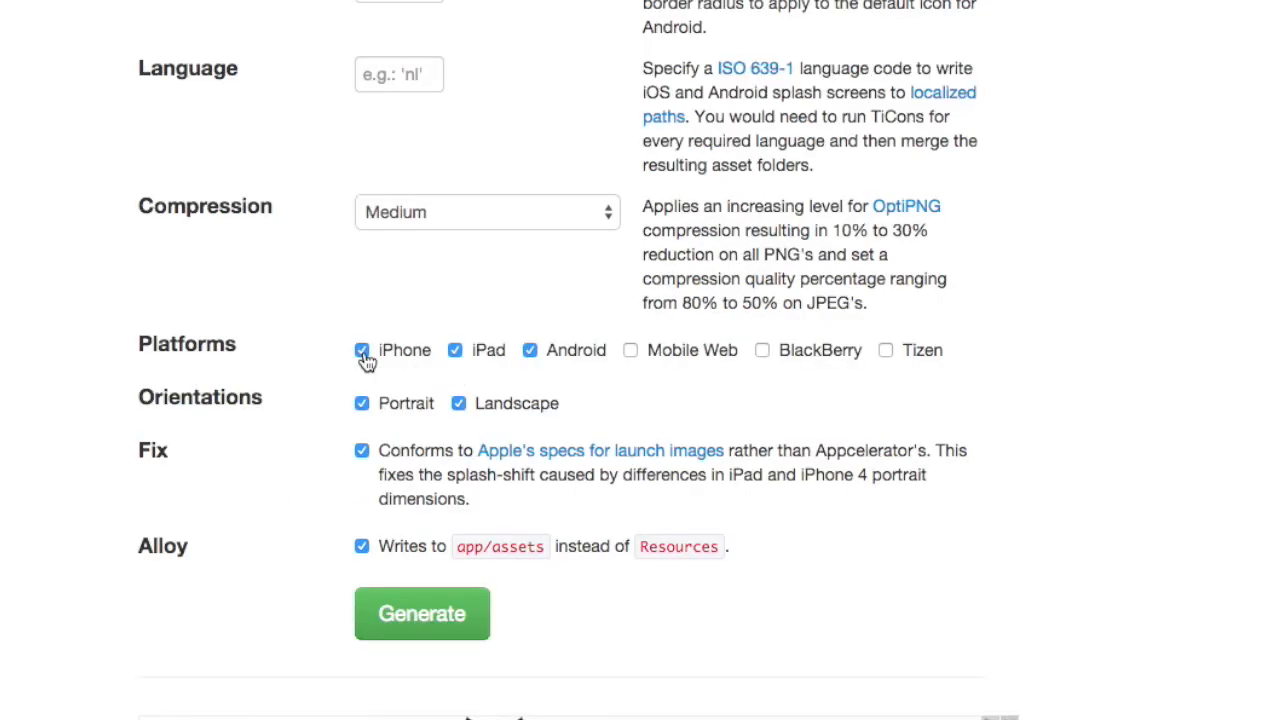
left_click(531, 352)
left_click(442, 618)
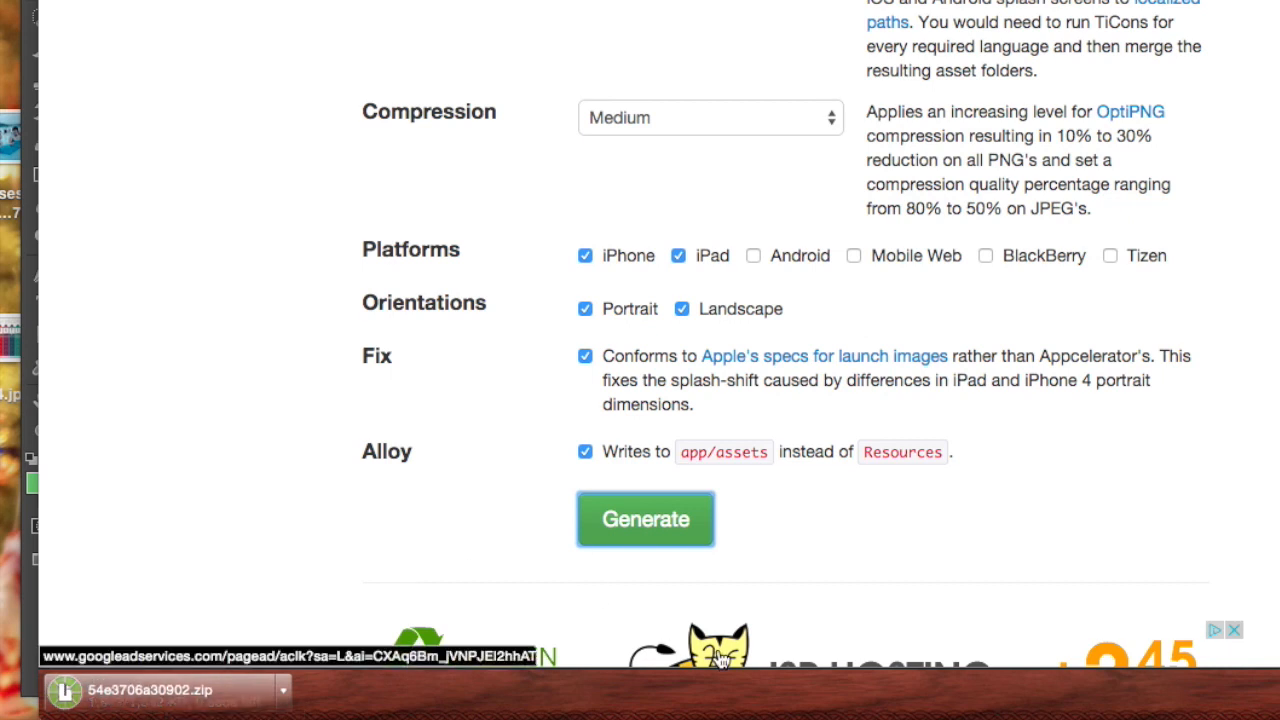
left_click(212, 700)
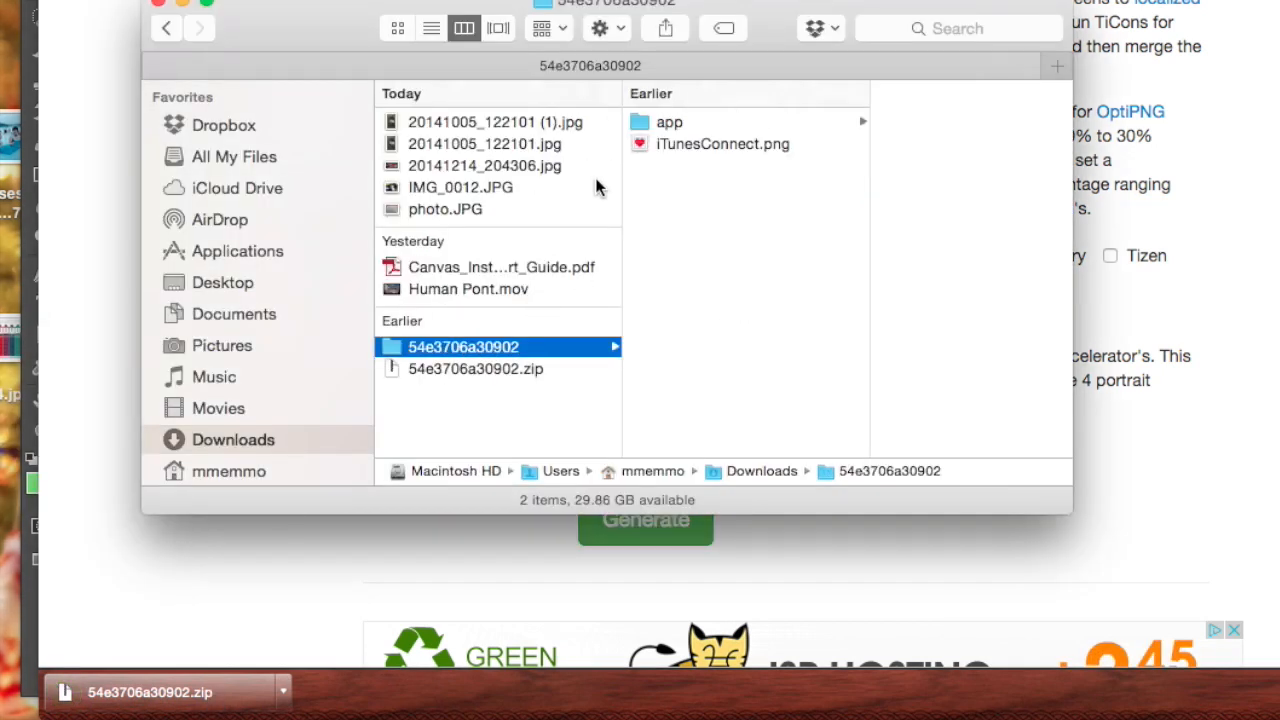
left_click_drag(305, 29, 87, 27)
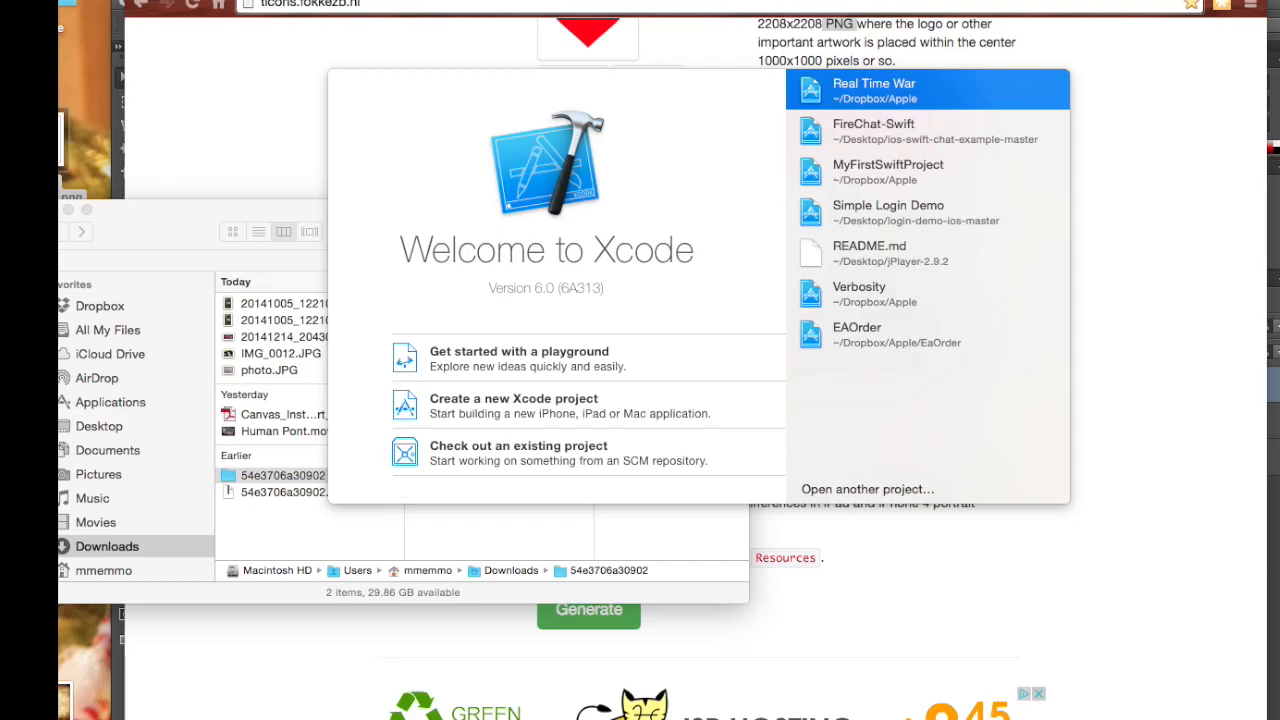
Switch to Xcode and start a new iOS project from the Single View Application template.
left_click(130, 0)
mouse_move(150, 3)
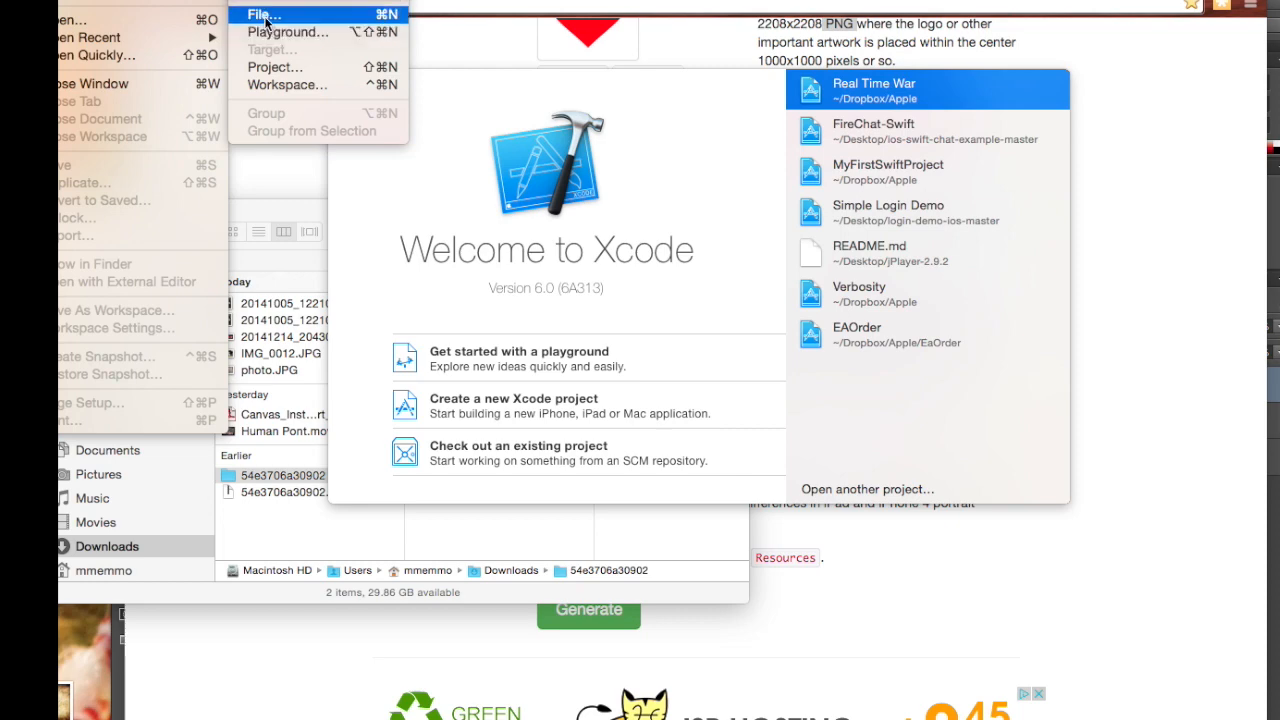
left_click(268, 64)
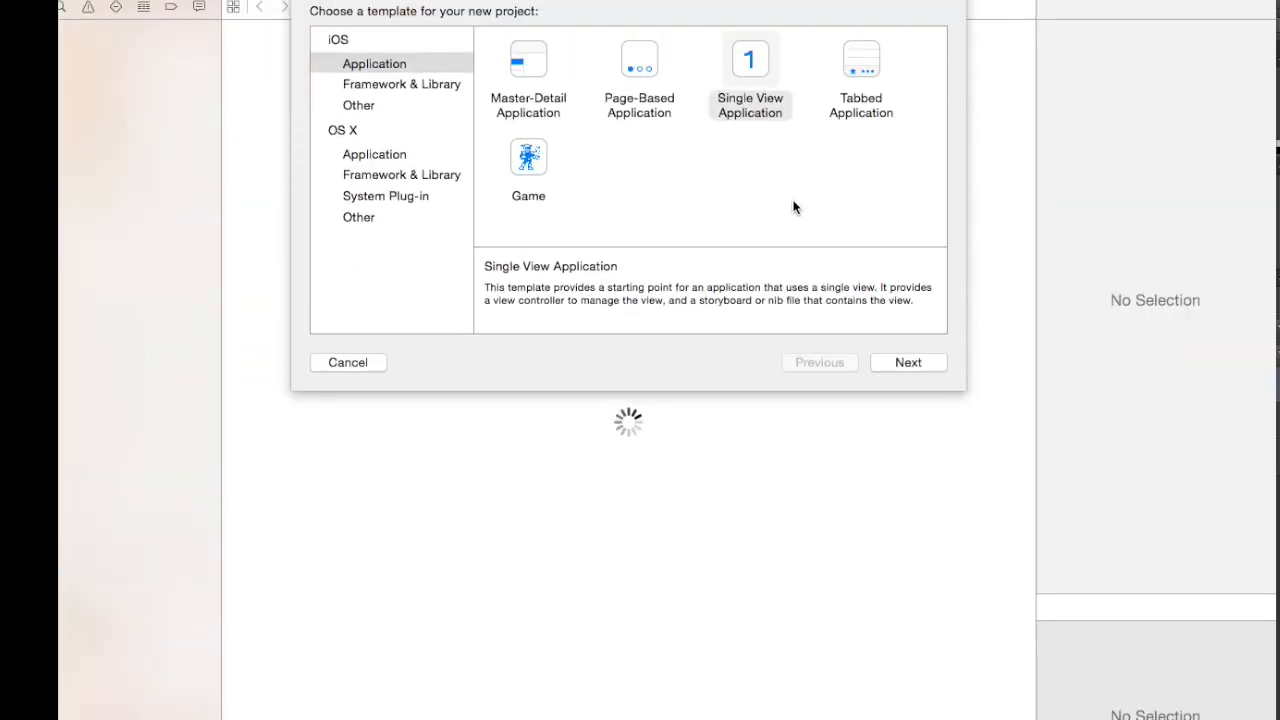
left_click(930, 368)
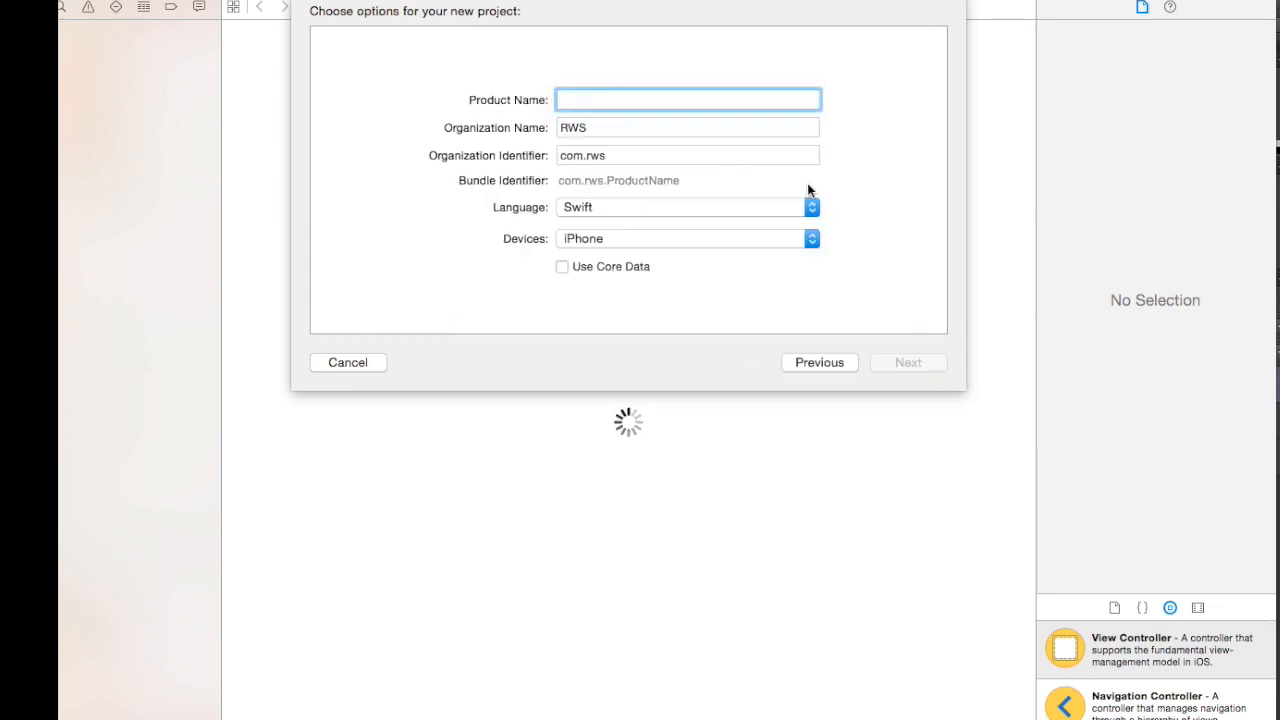
Name the product MyCoolProject, keep Swift and iPhone as its options, and create the project in the Dropbox Apple folder.
type("M")
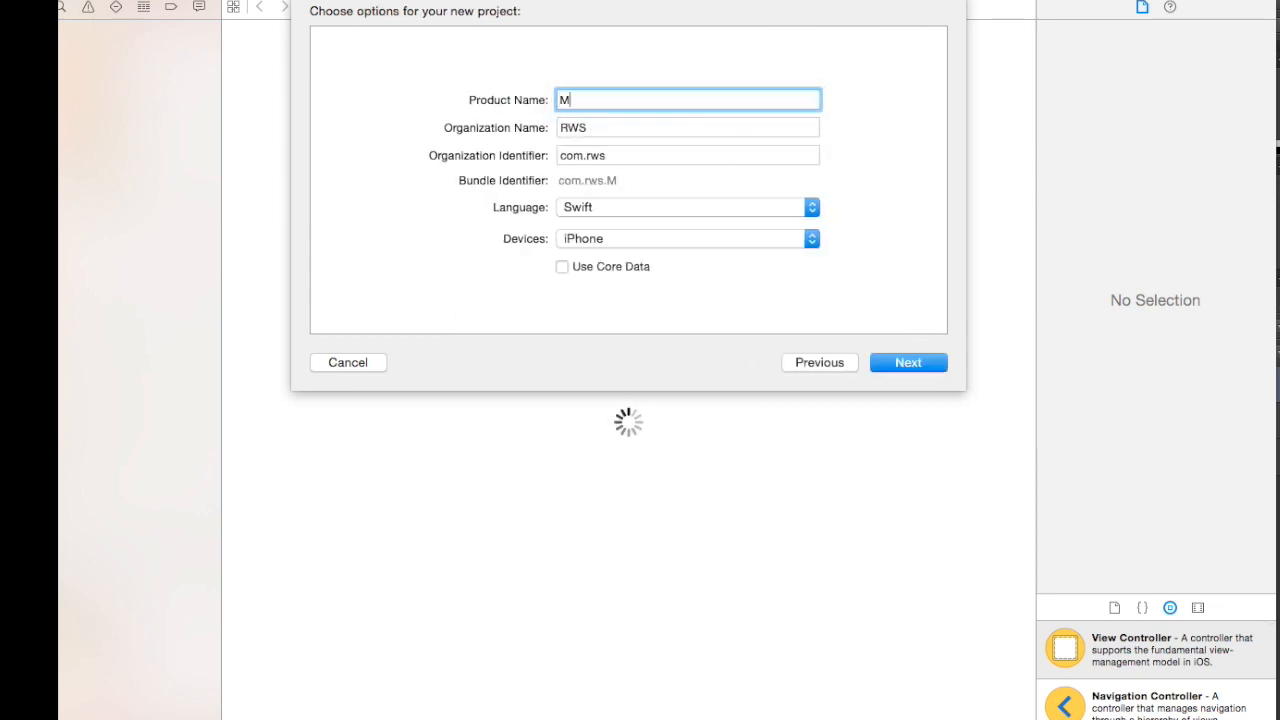
type("yCoolProject")
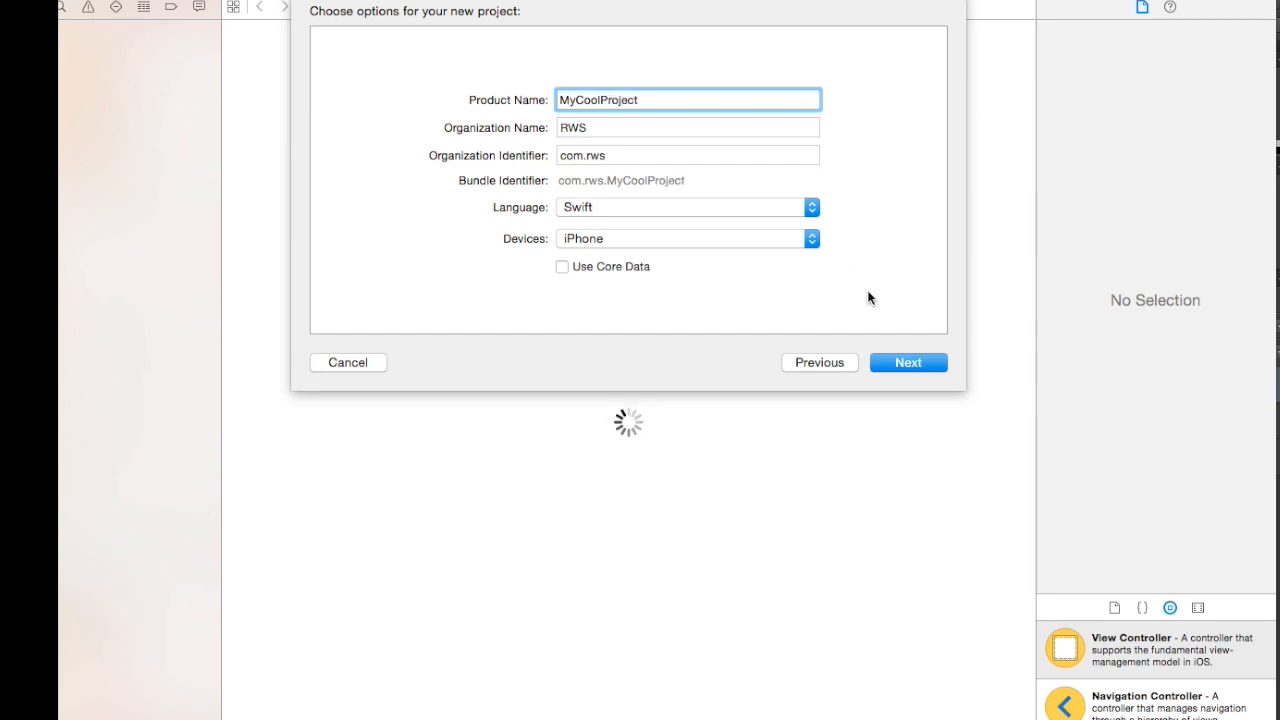
left_click(905, 363)
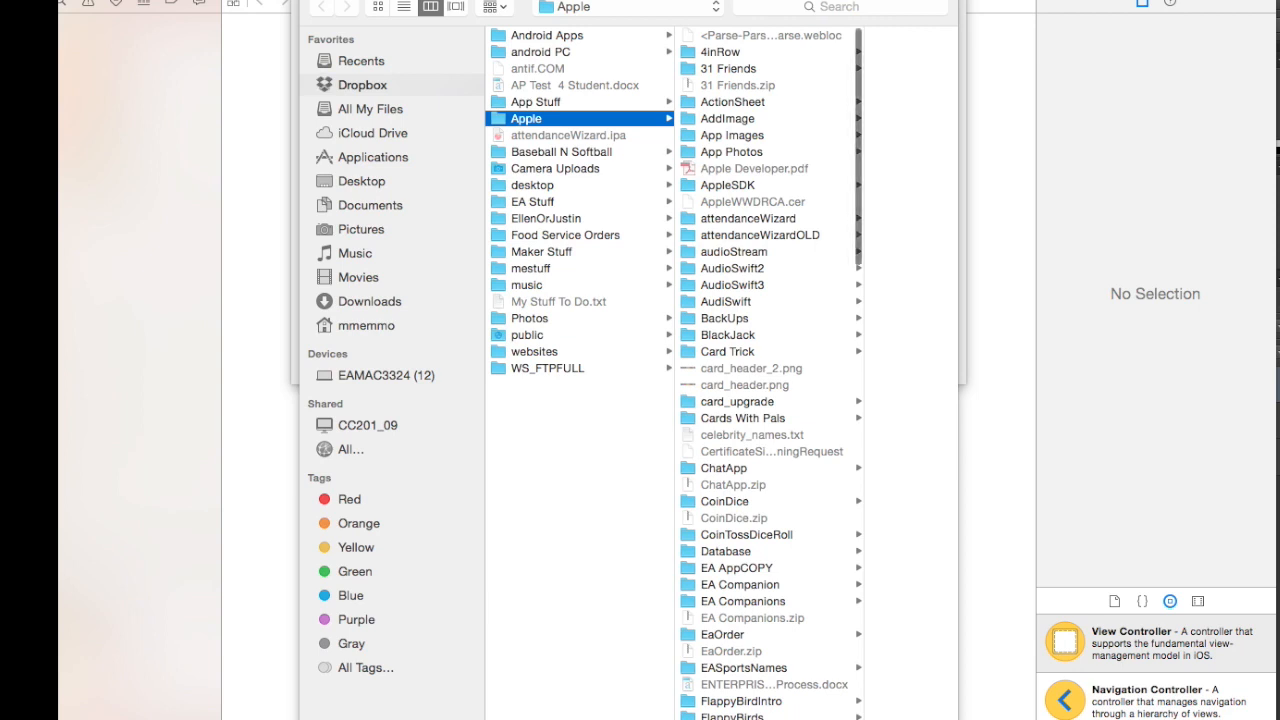
key("Return")
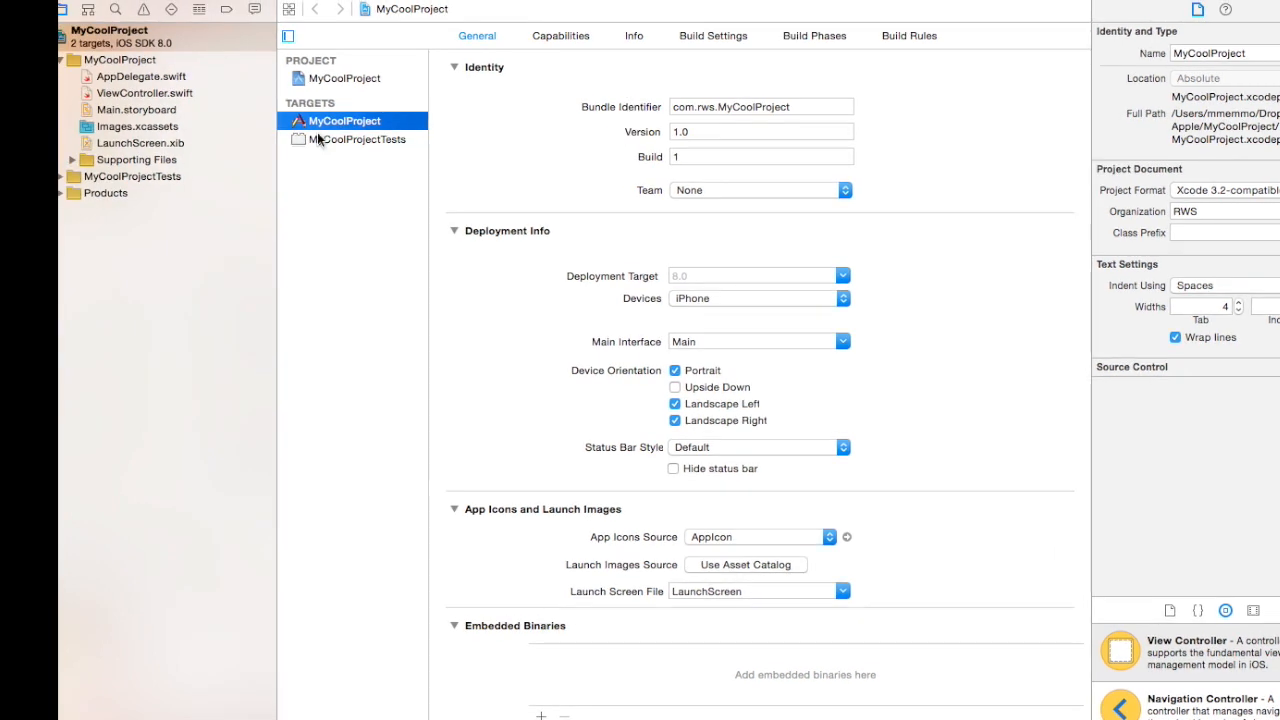
Show the empty AppIcon slots in the project's Images.xcassets catalog.
left_click(157, 130)
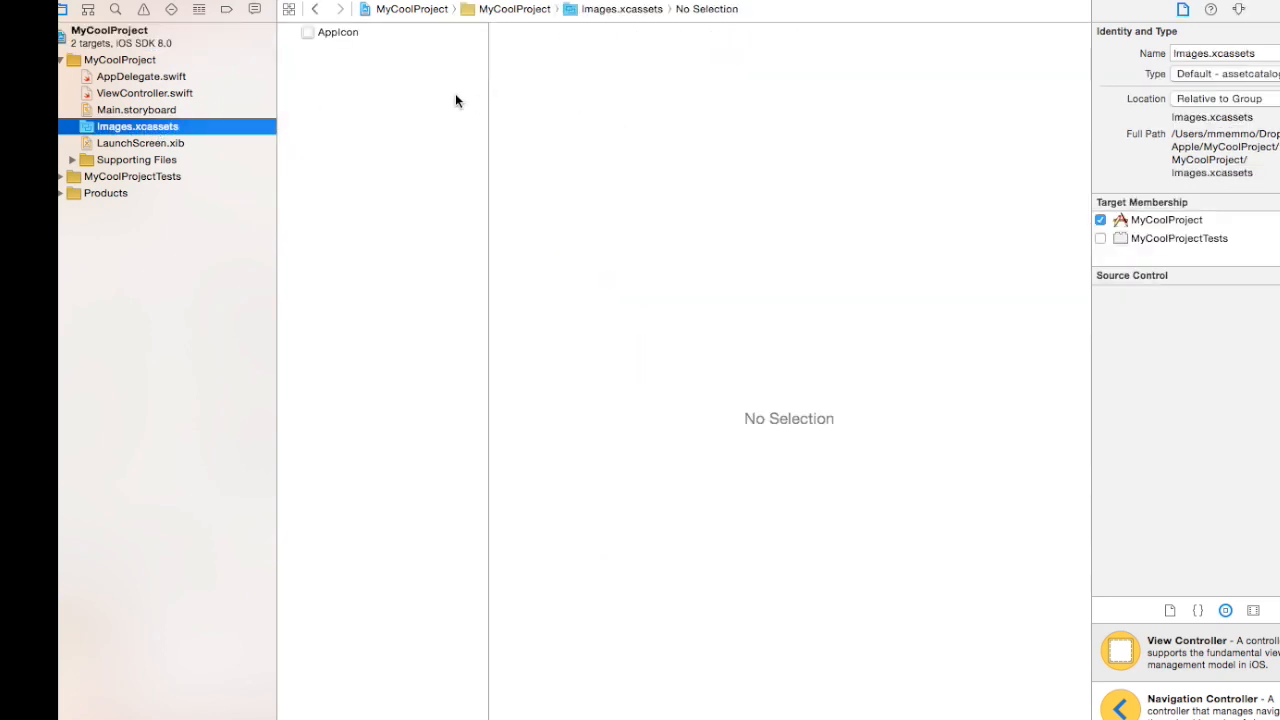
left_click(326, 36)
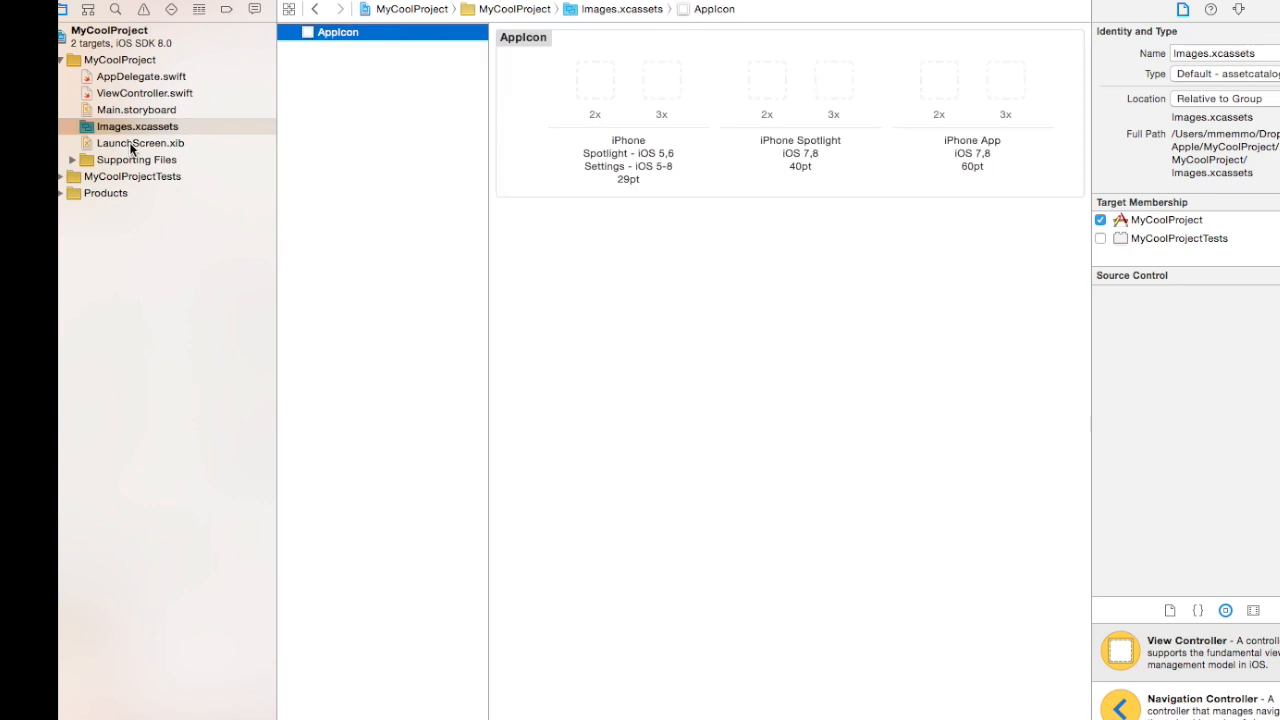
Migrate the MyCoolProject target's launch images to the Images asset catalog and show the resulting Images.xcassets contents.
left_click(108, 42)
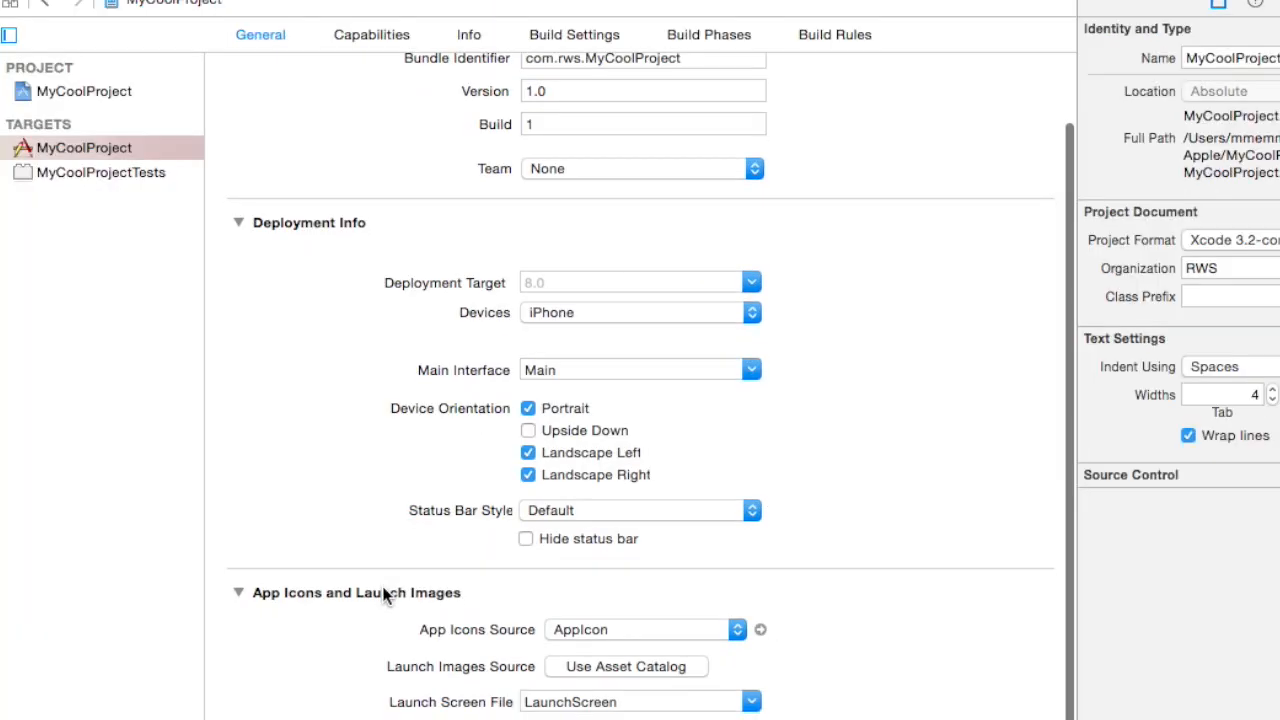
left_click(601, 670)
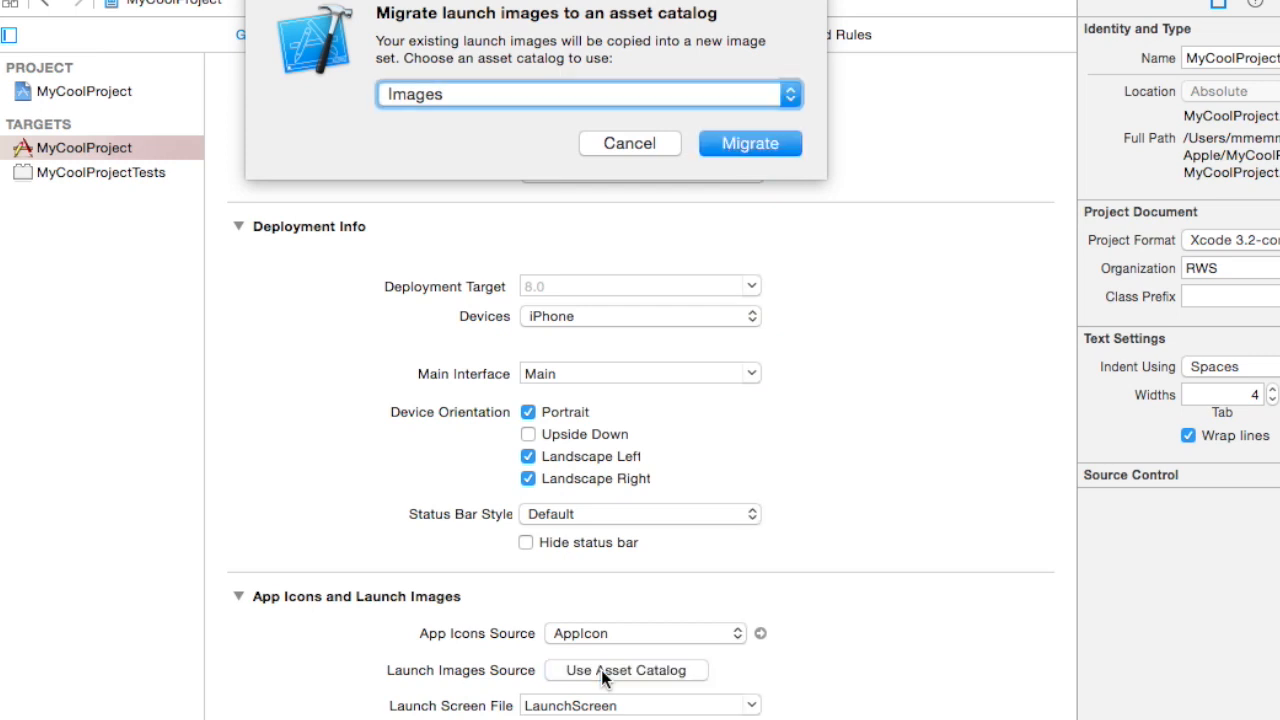
left_click(738, 145)
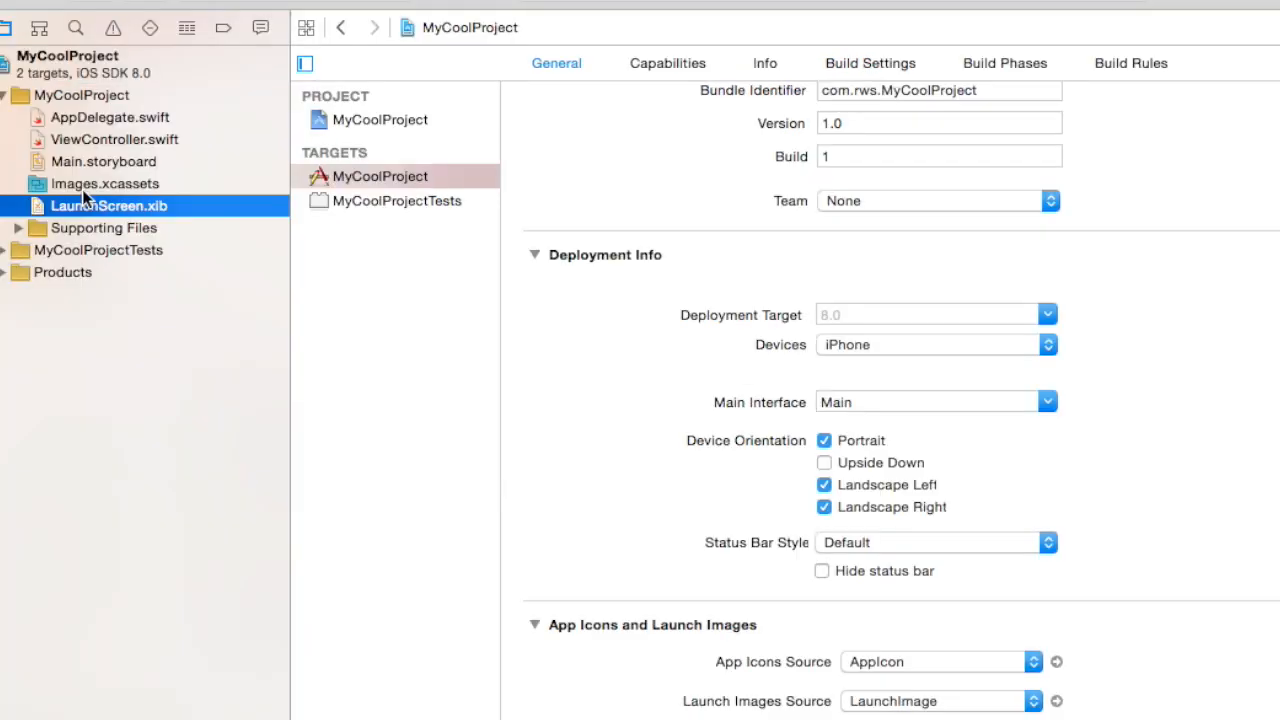
left_click(52, 184)
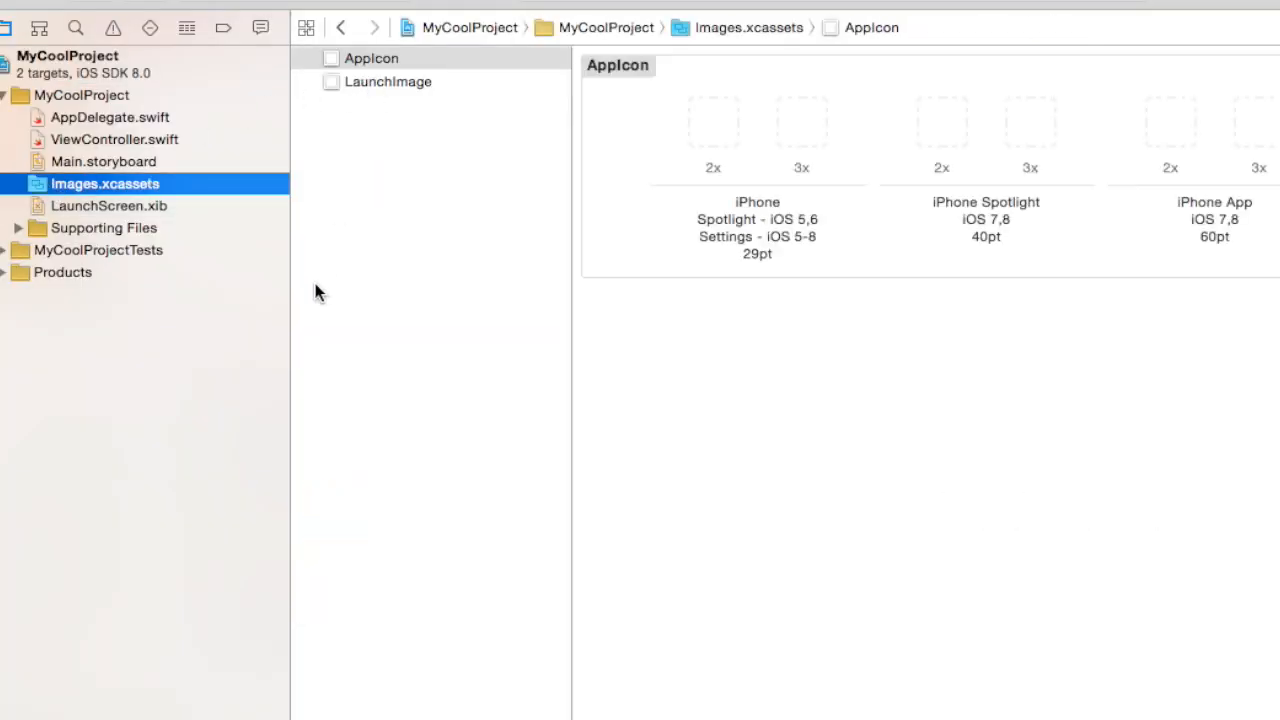
left_click(79, 60)
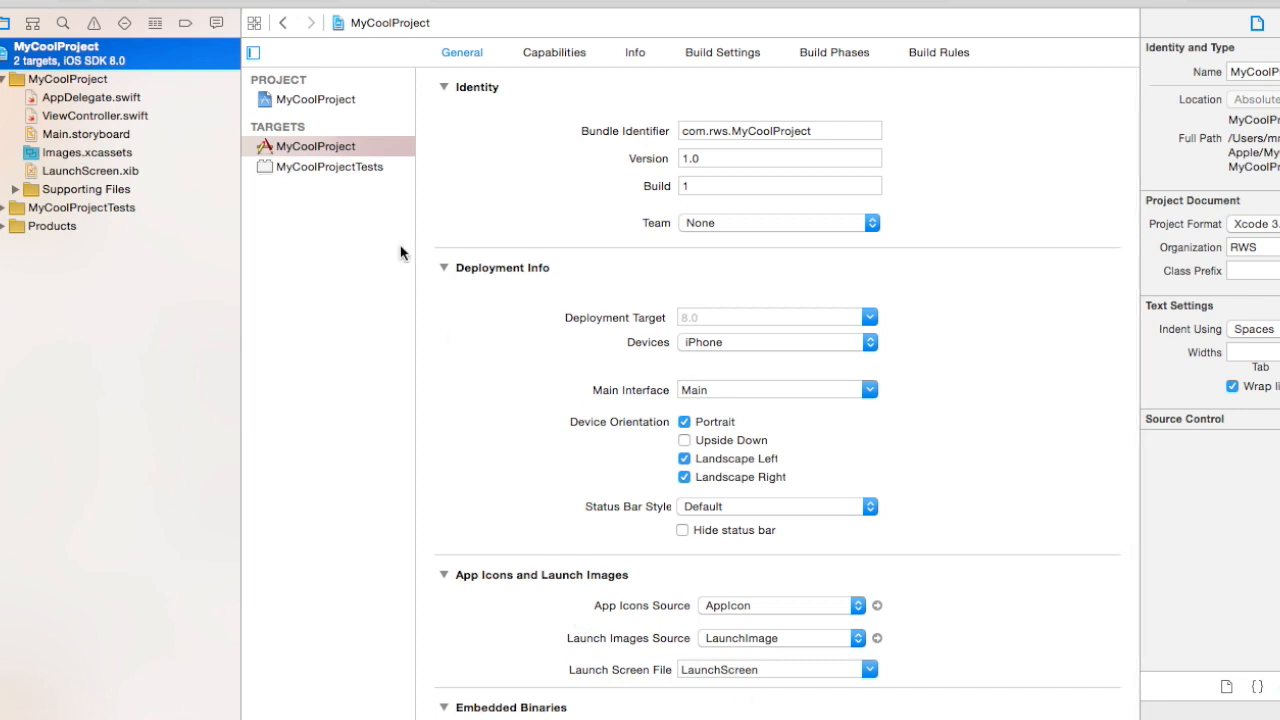
left_click(62, 154)
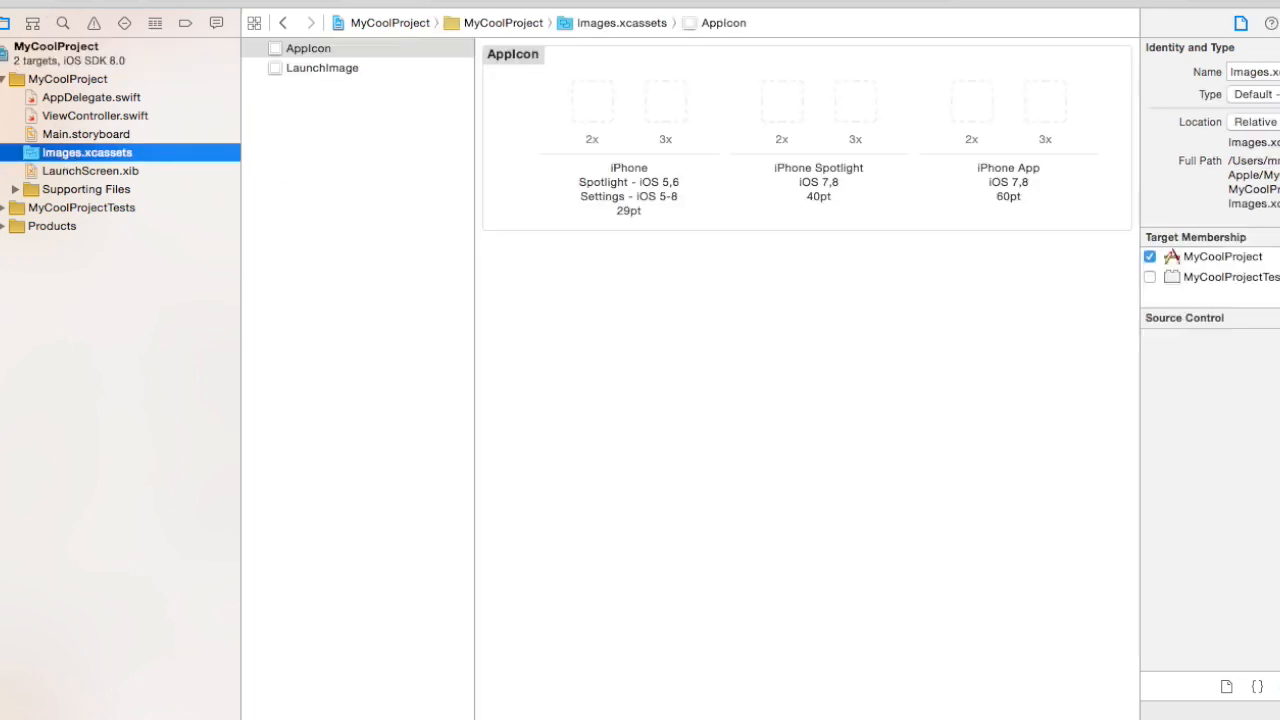
Switch to Finder and open the app/assets/iphone folder inside the extracted 54e3706a30902 download.
key("super+Tab")
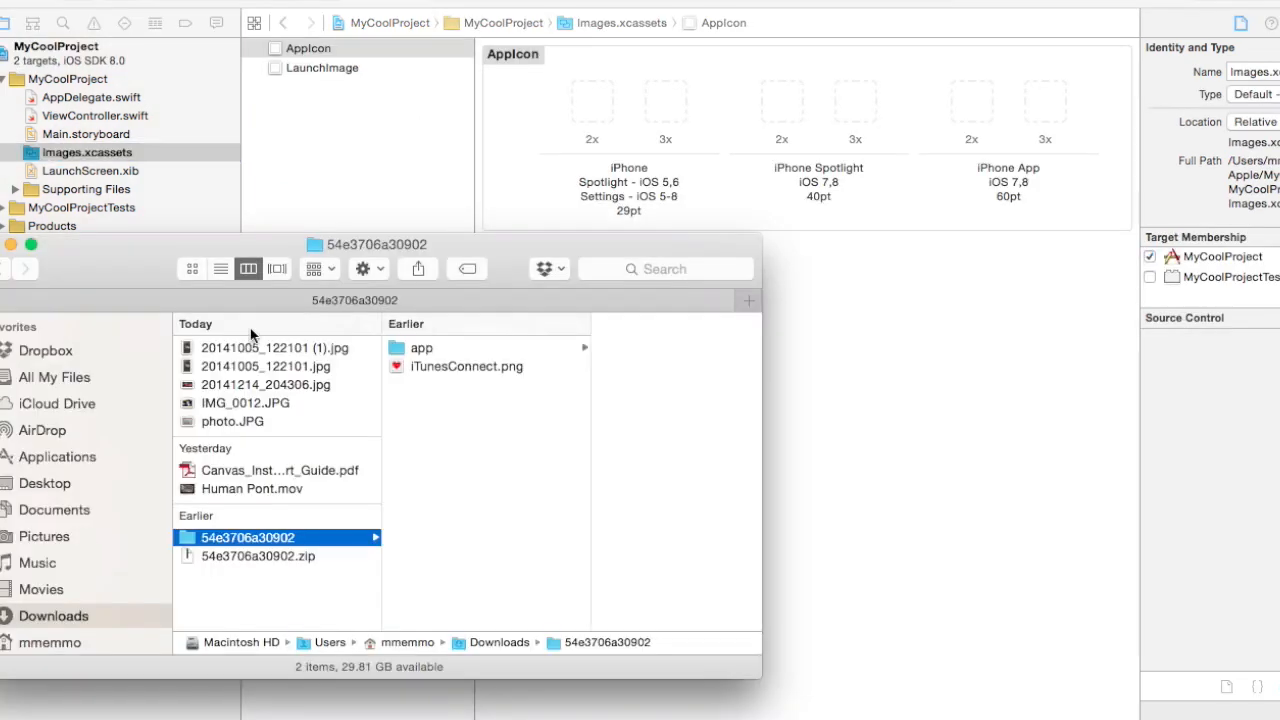
left_click(415, 350)
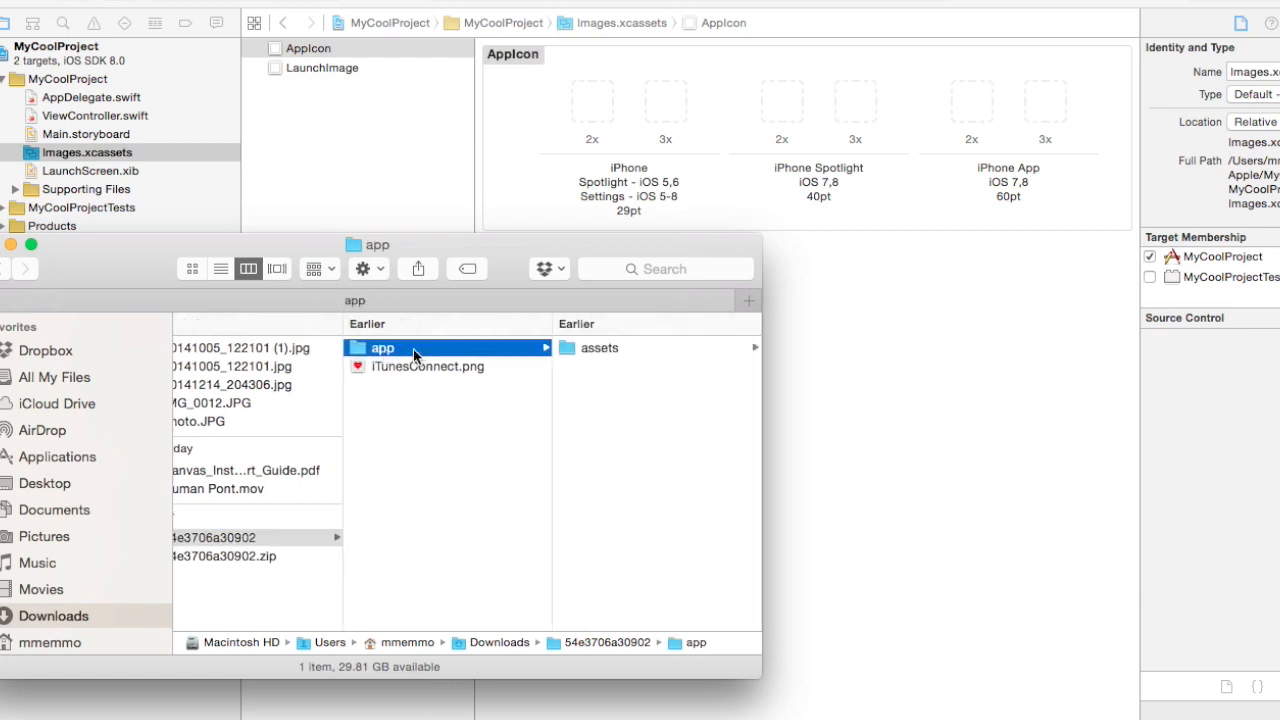
left_click(586, 350)
left_click(586, 350)
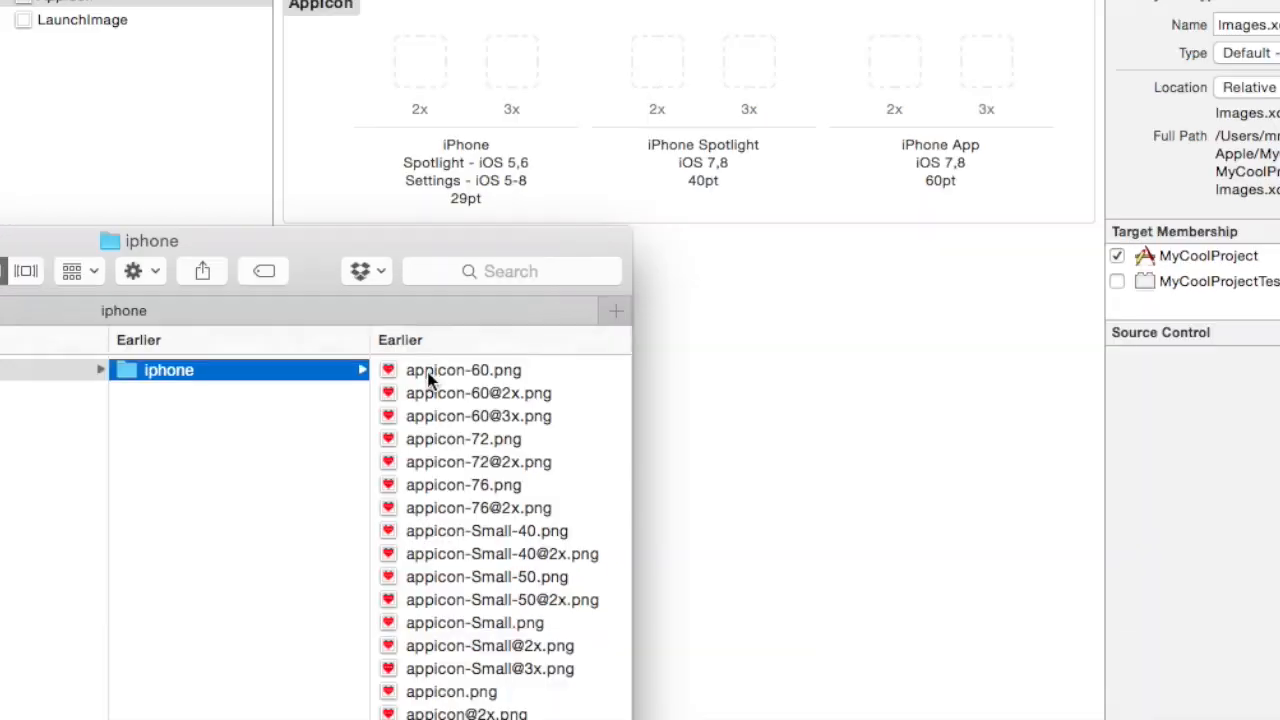
left_click(599, 350)
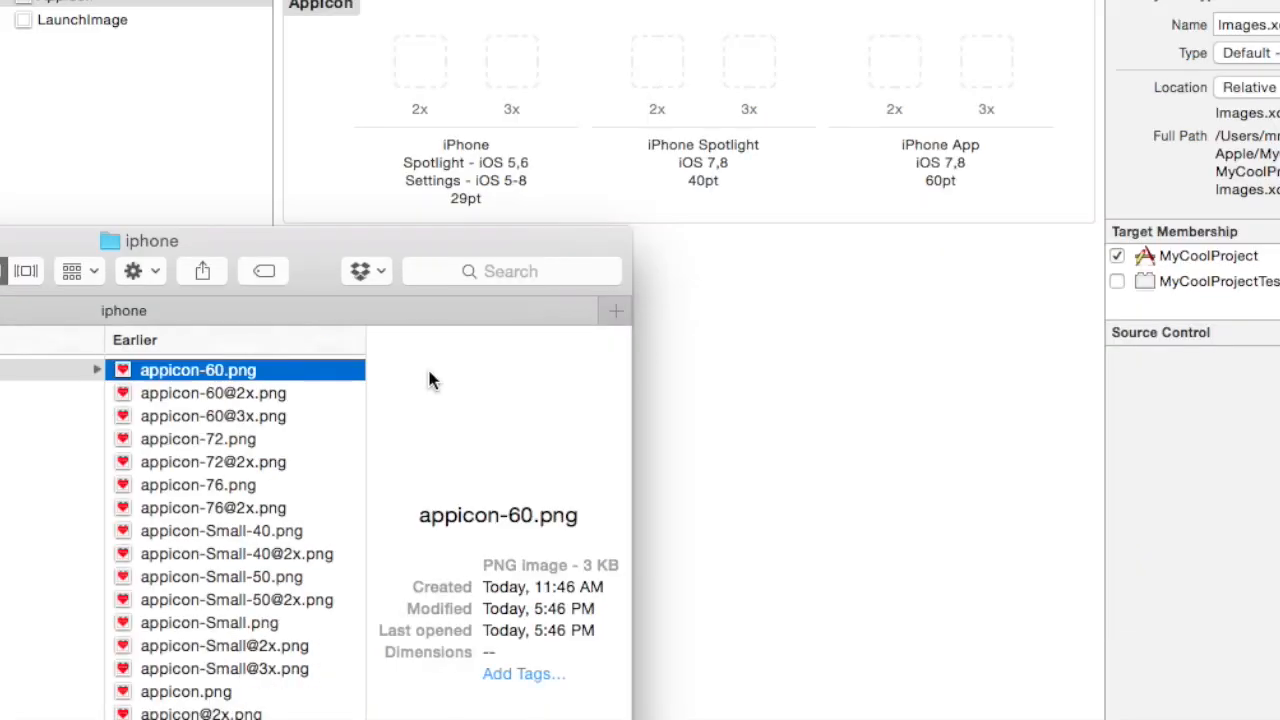
scroll(232, 642, "down", 5)
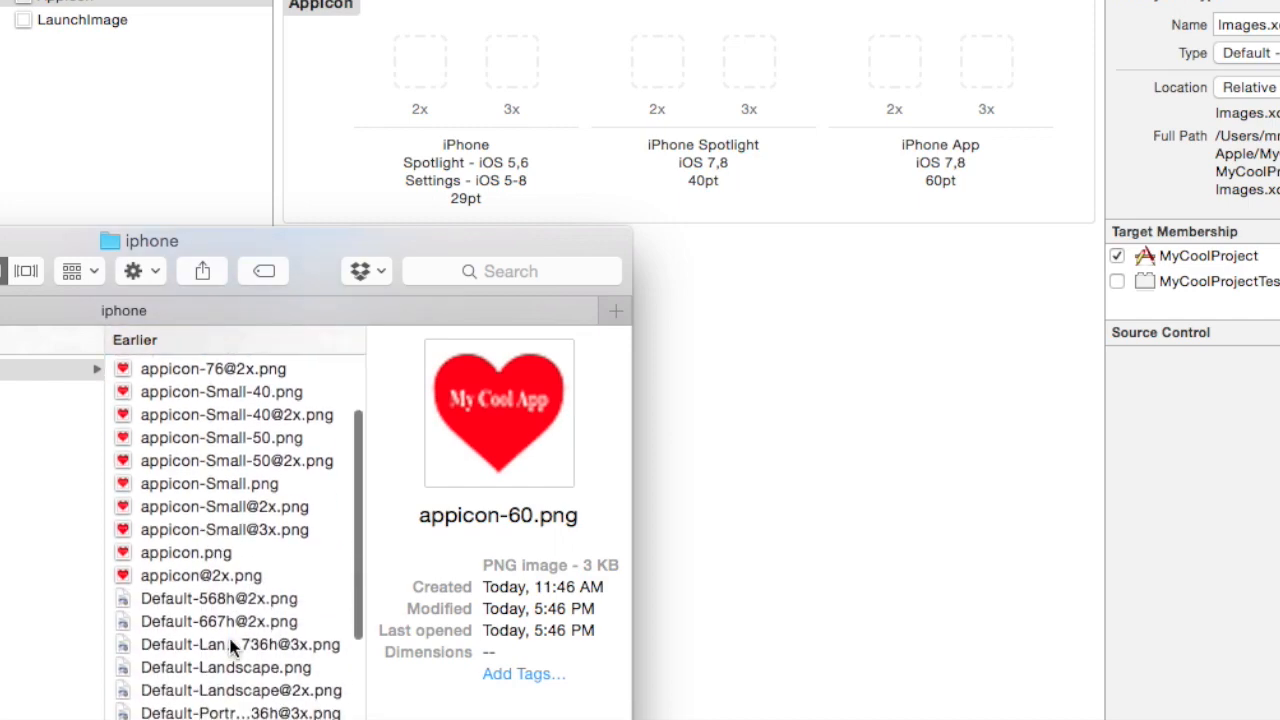
left_click(177, 576, "shift")
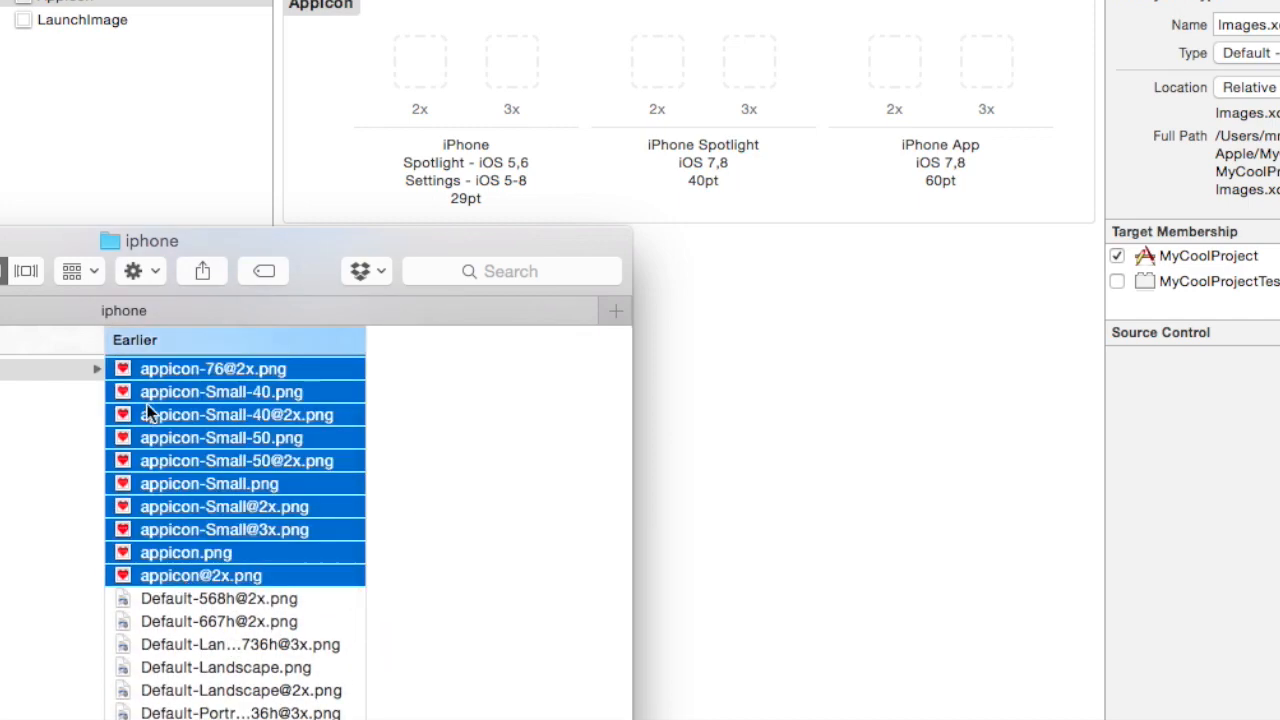
left_click_drag(120, 370, 417, 82)
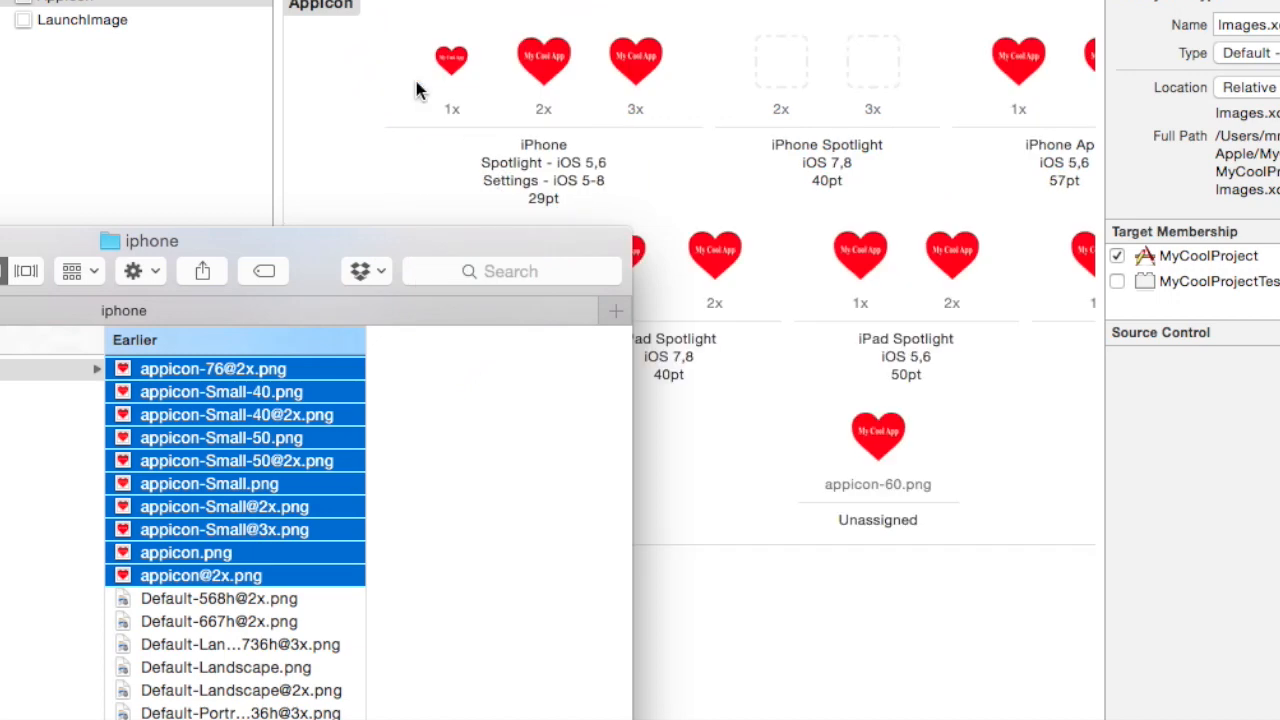
left_click_drag(5, 271, 555, 531)
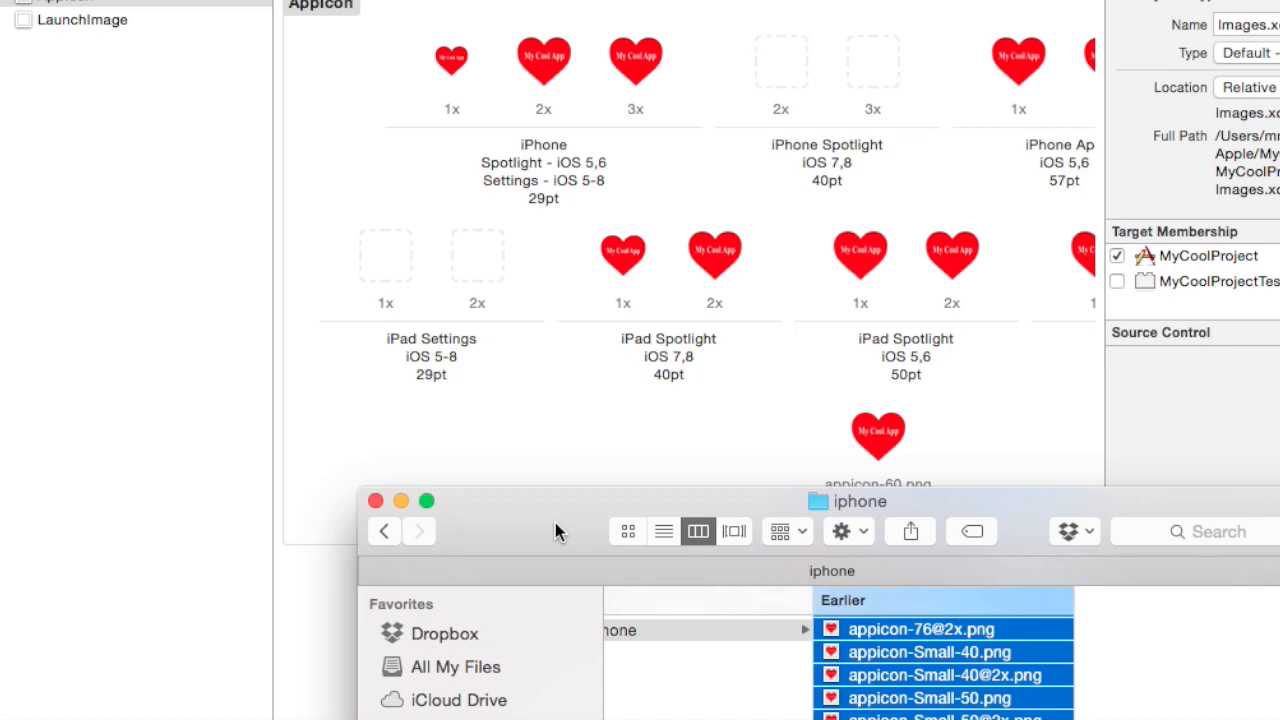
left_click_drag(555, 522, 0, 384)
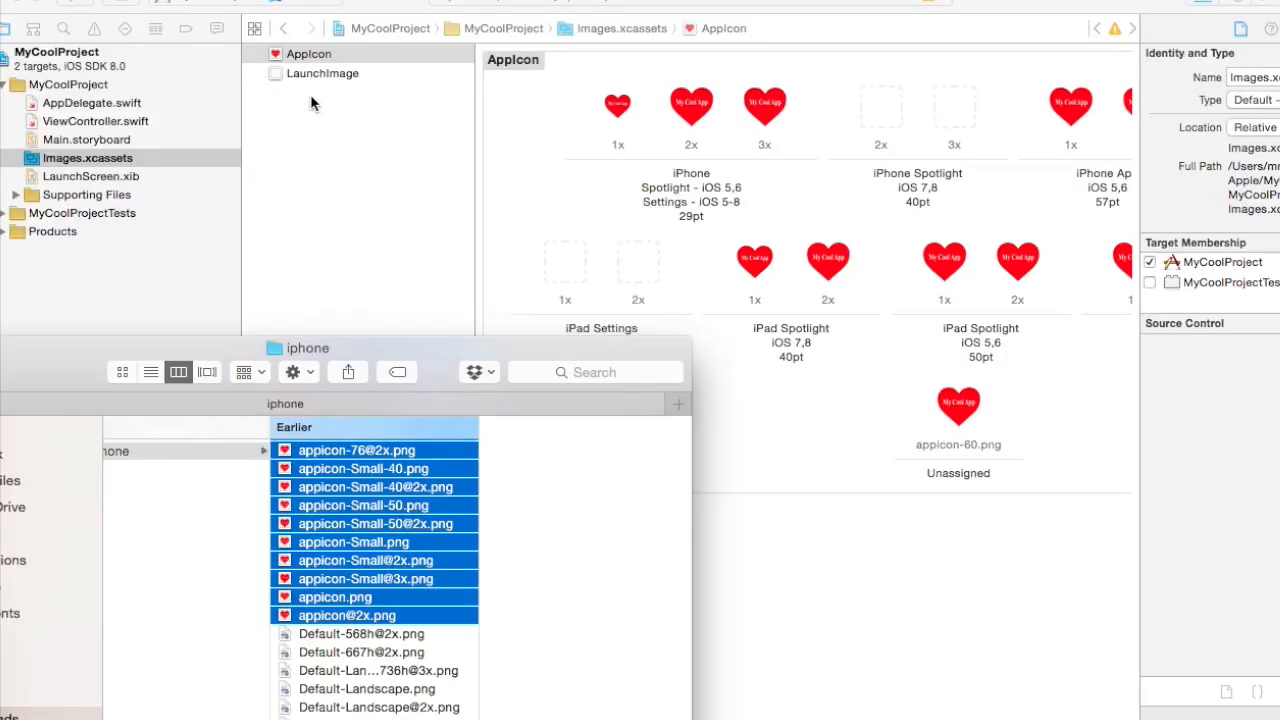
left_click(27, 21)
left_click(280, 74)
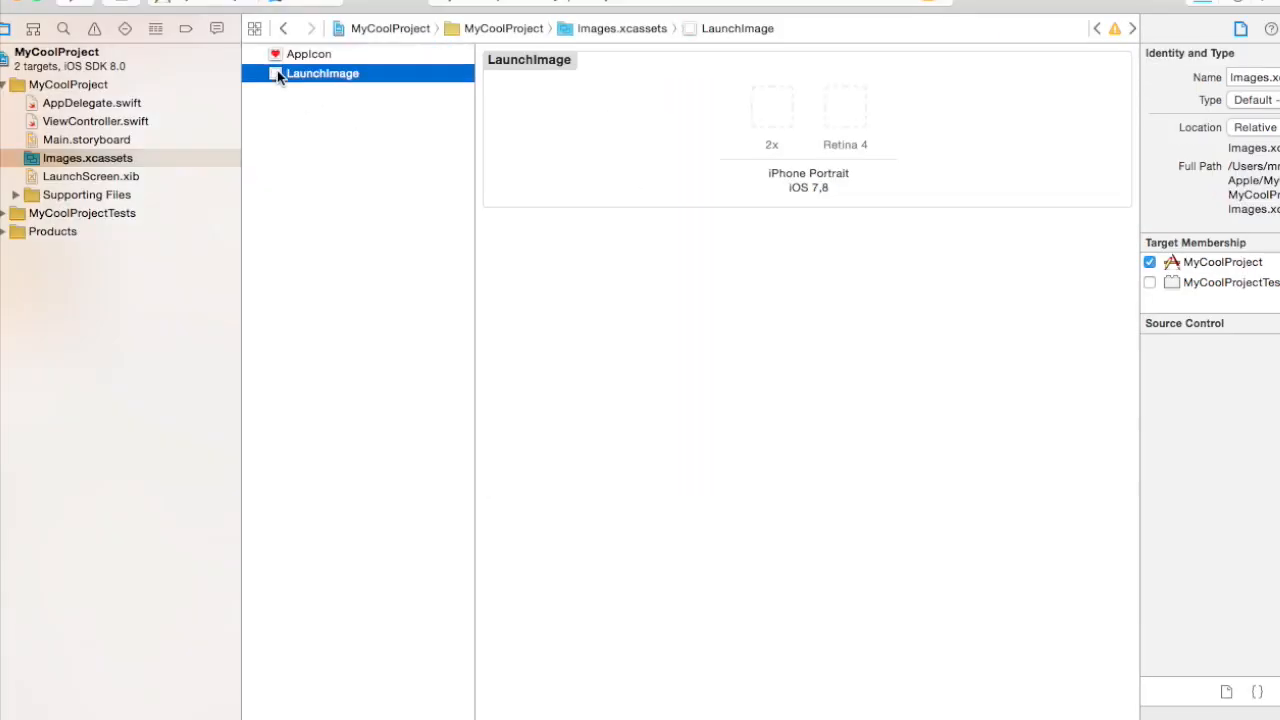
key("super+Tab")
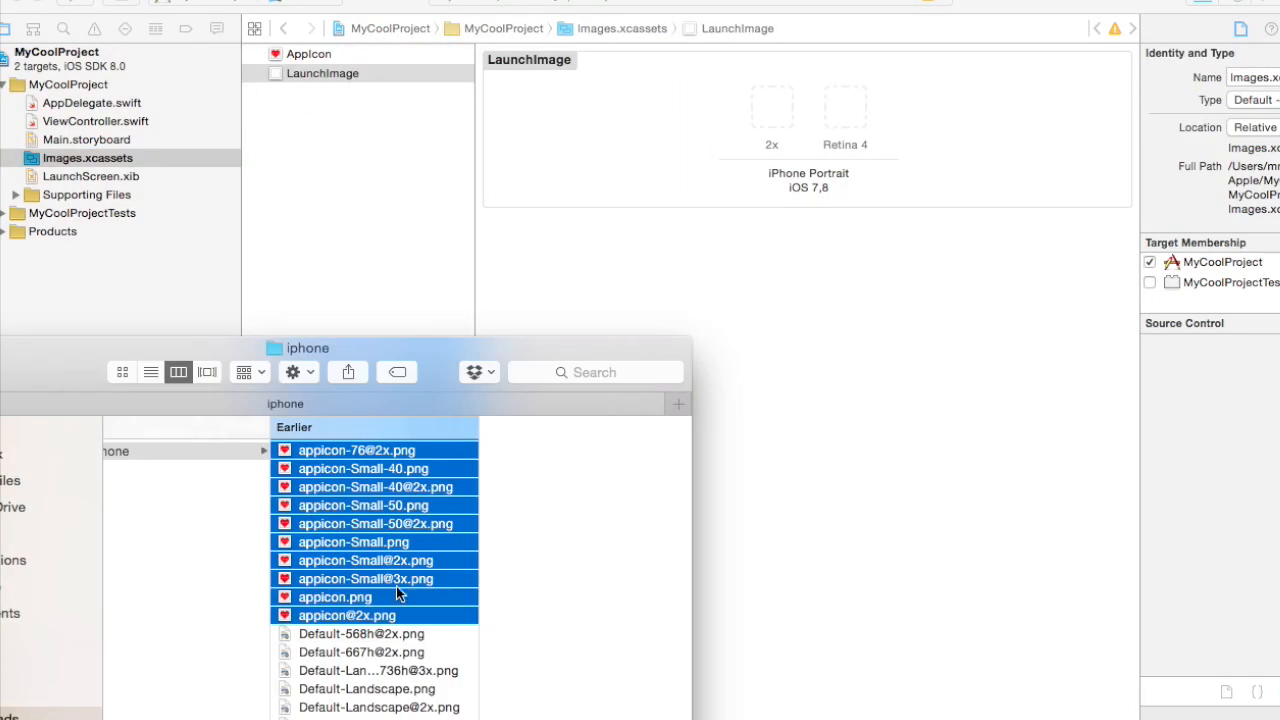
left_click(339, 636)
scroll(339, 636, "down", 3)
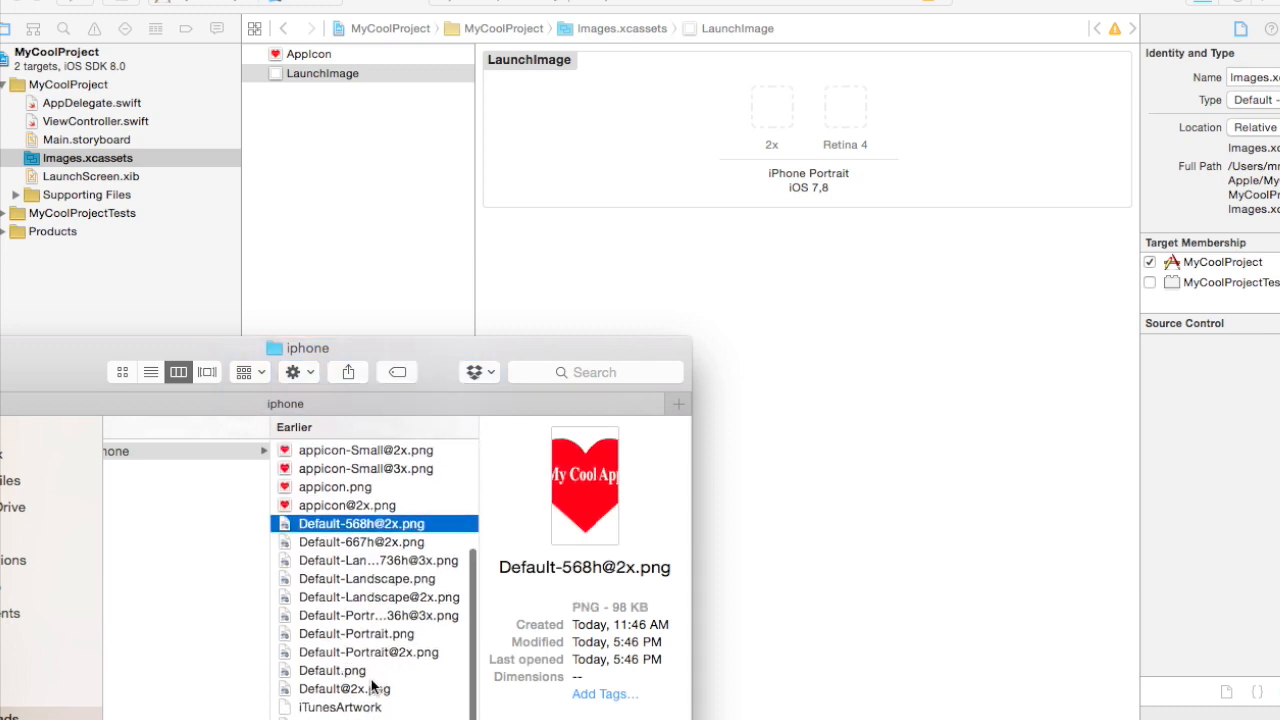
left_click(318, 689, "shift")
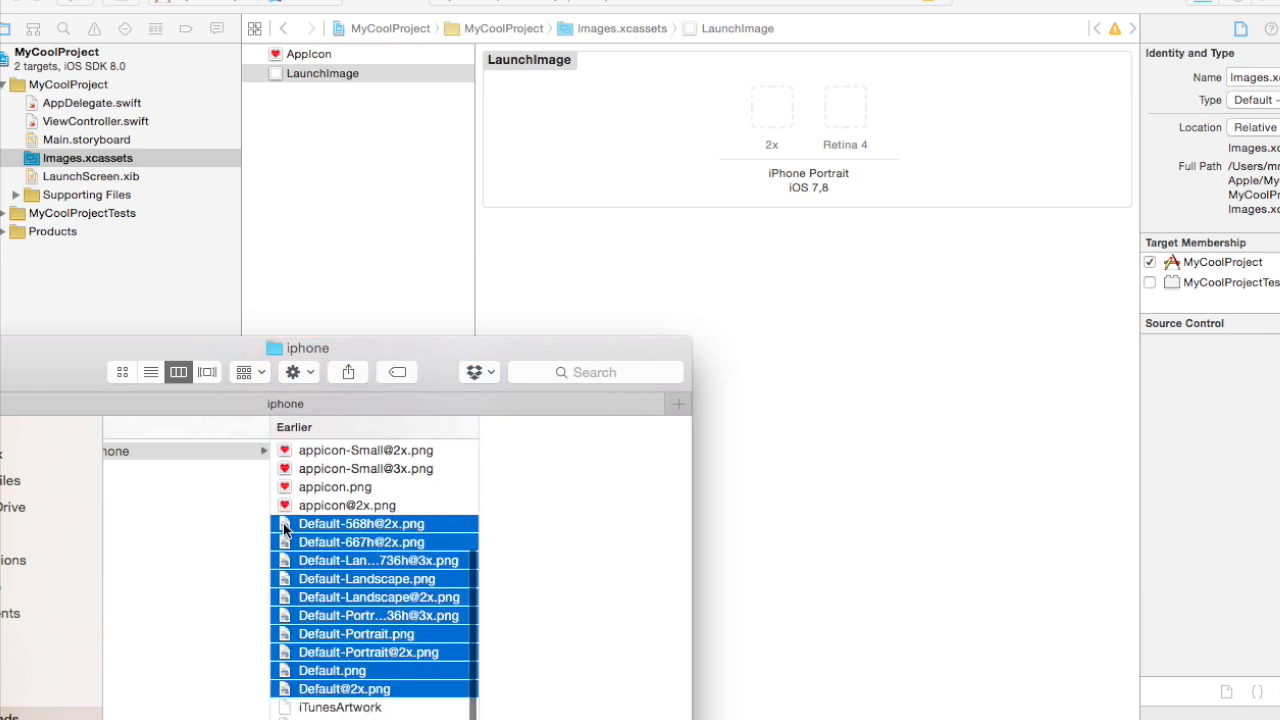
left_click_drag(284, 526, 771, 128)
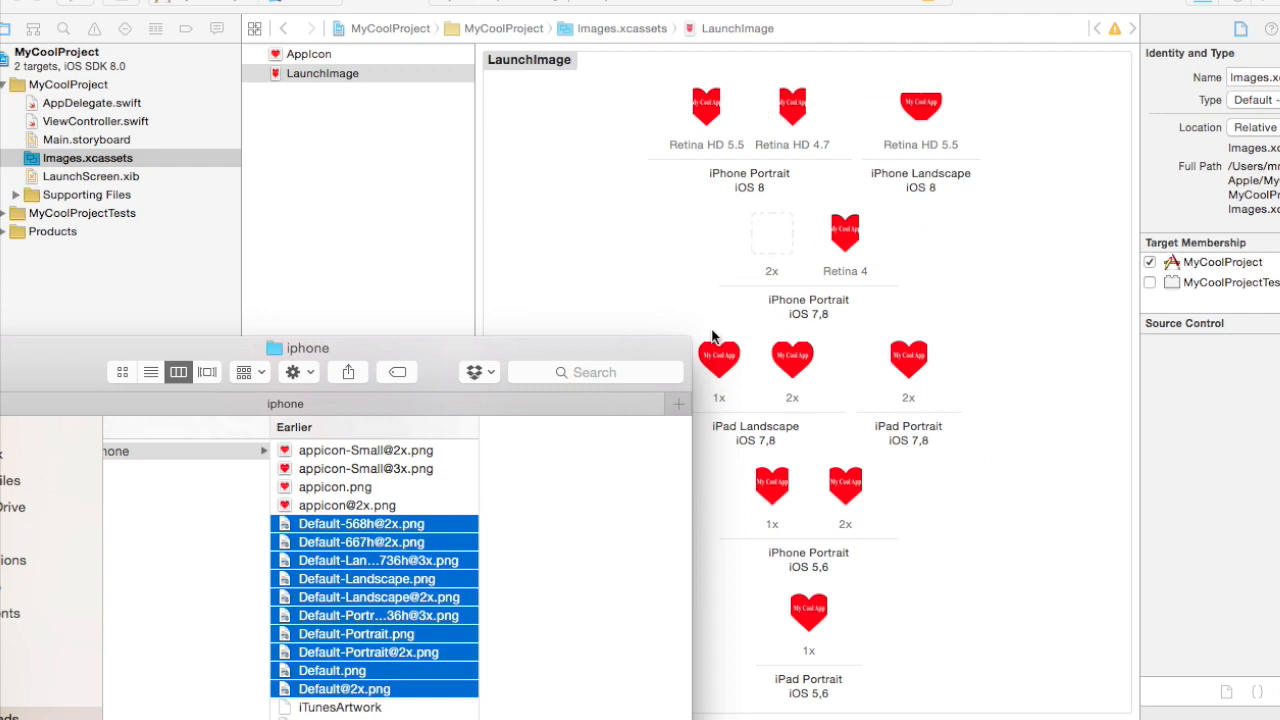
scroll(425, 661, "down", 1)
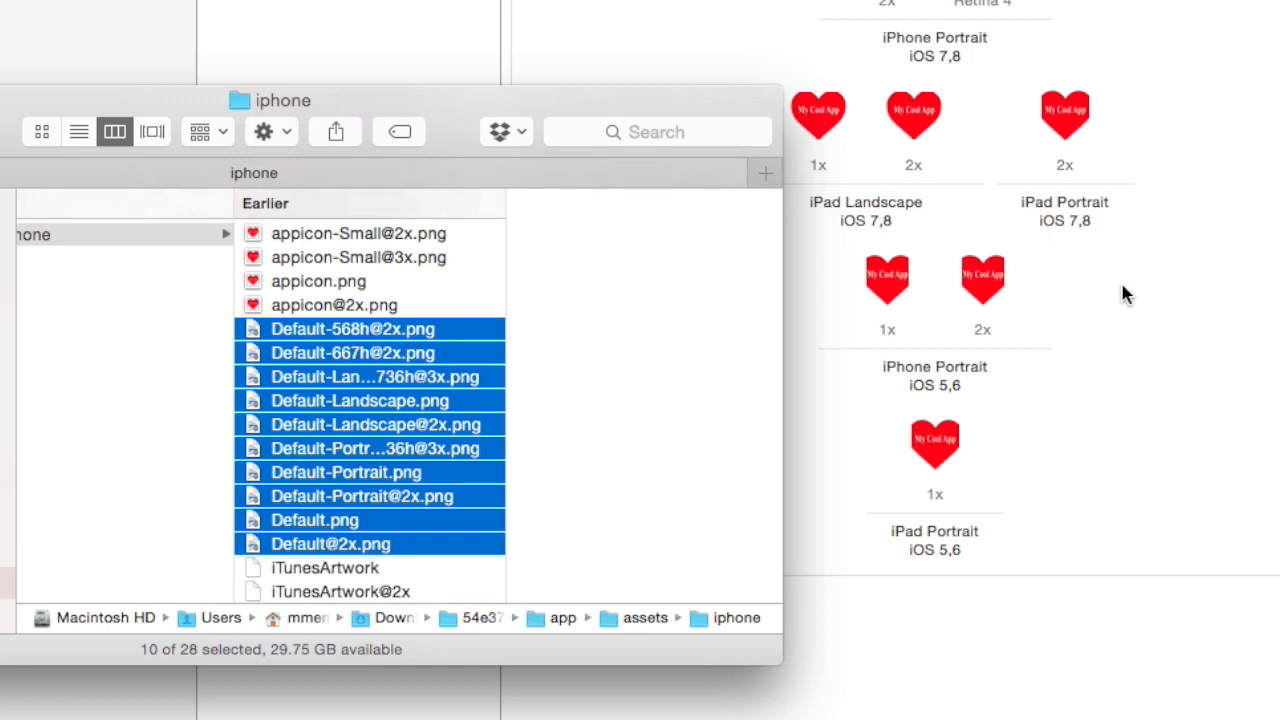
Examine the AppIcon set for unfilled slots and check the options offered for the empty iPhone Spotlight 40pt 2x slot.
left_click(1143, 329)
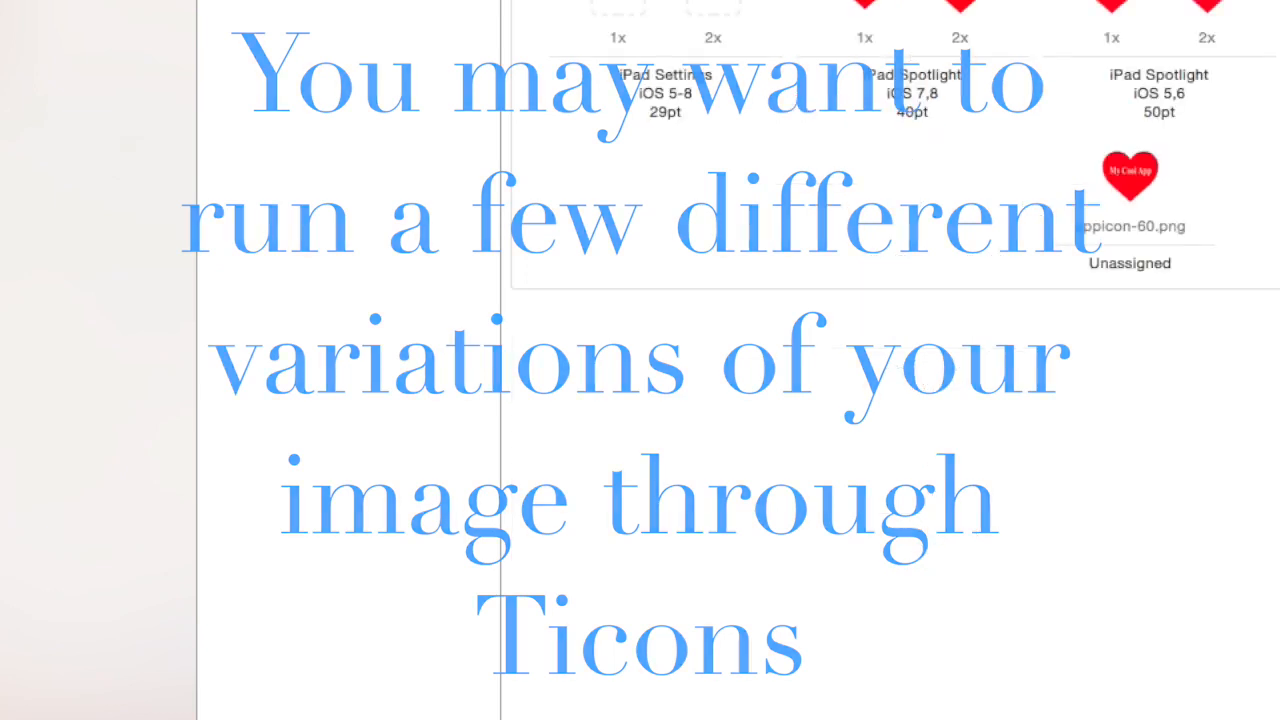
scroll(1036, 2, "right", 2)
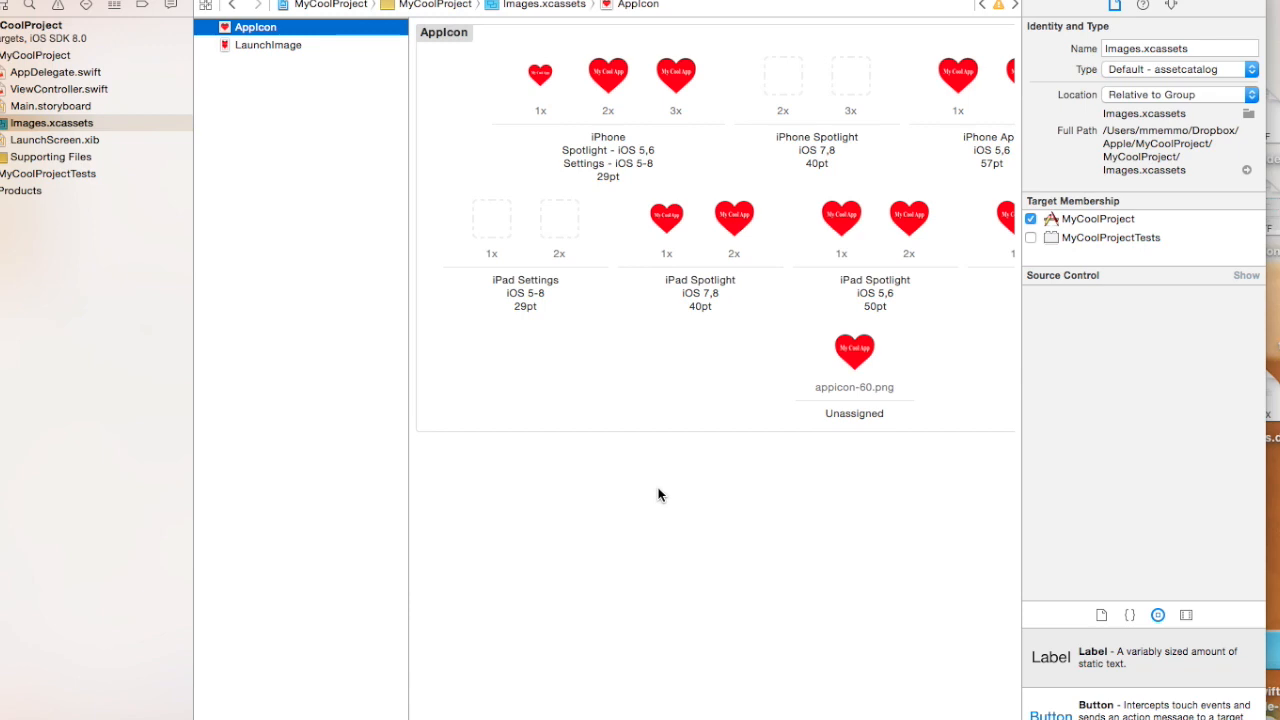
left_click(777, 72)
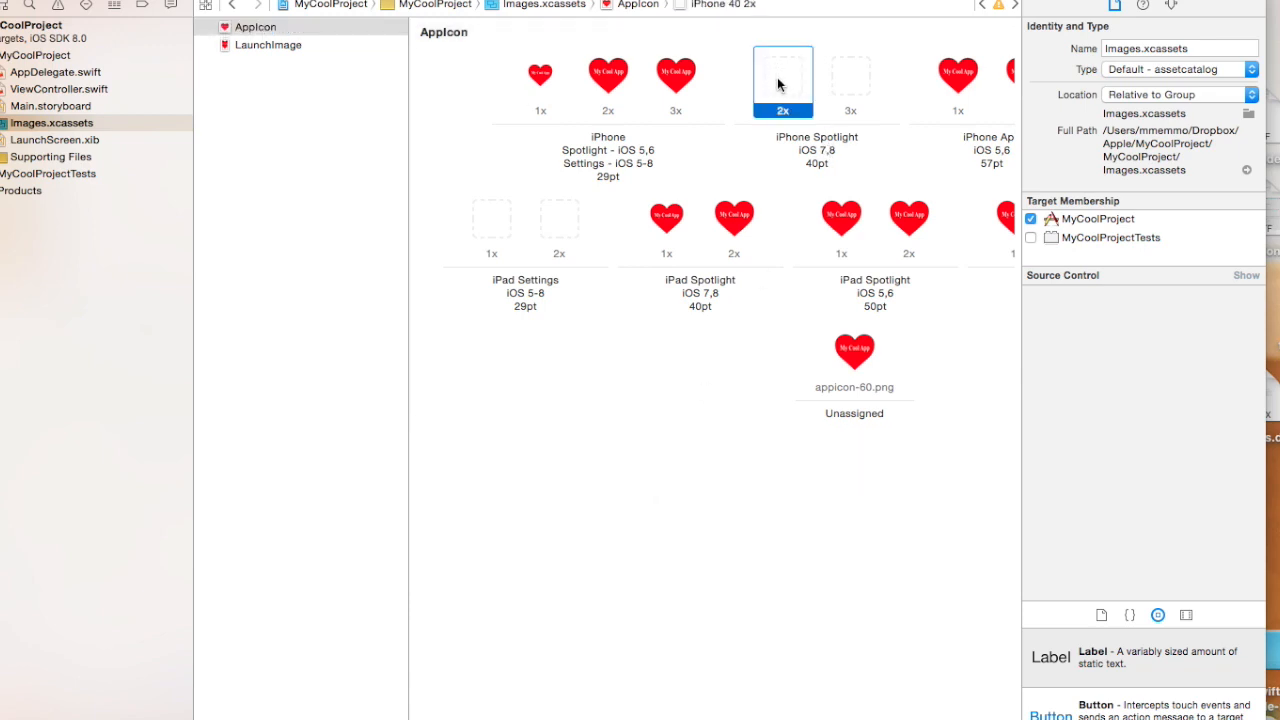
right_click(777, 85)
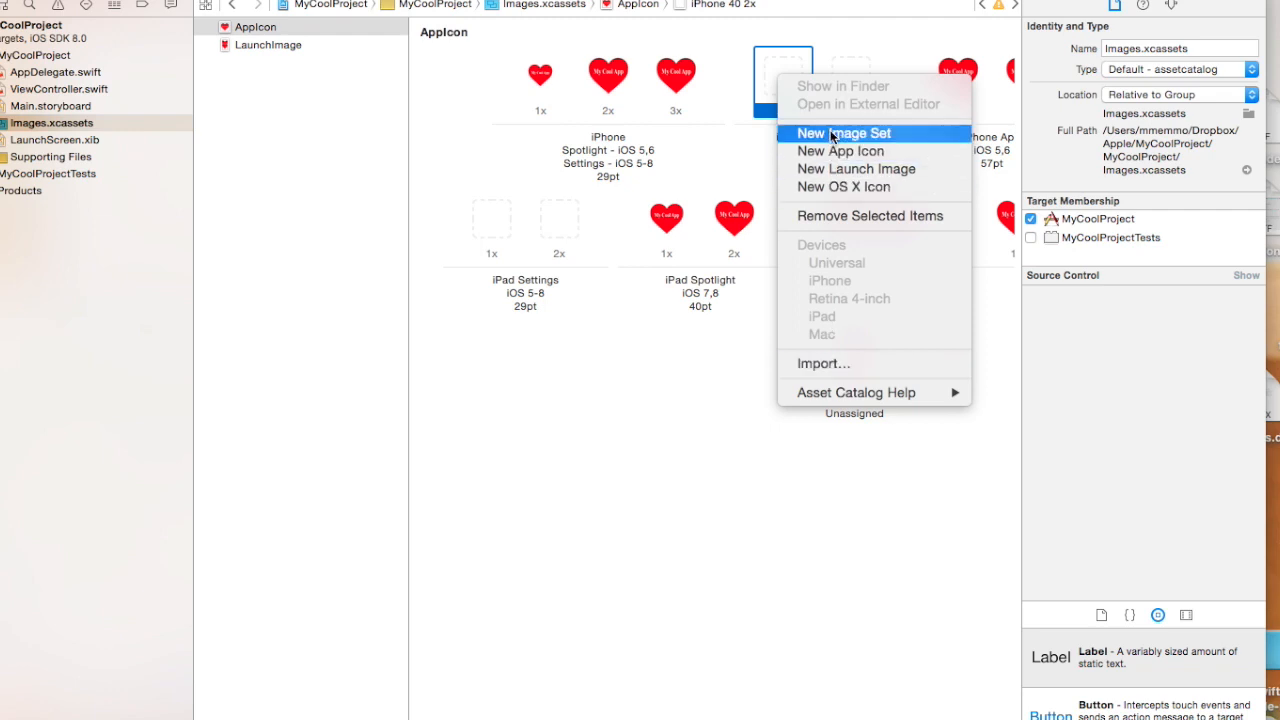
left_click(657, 412)
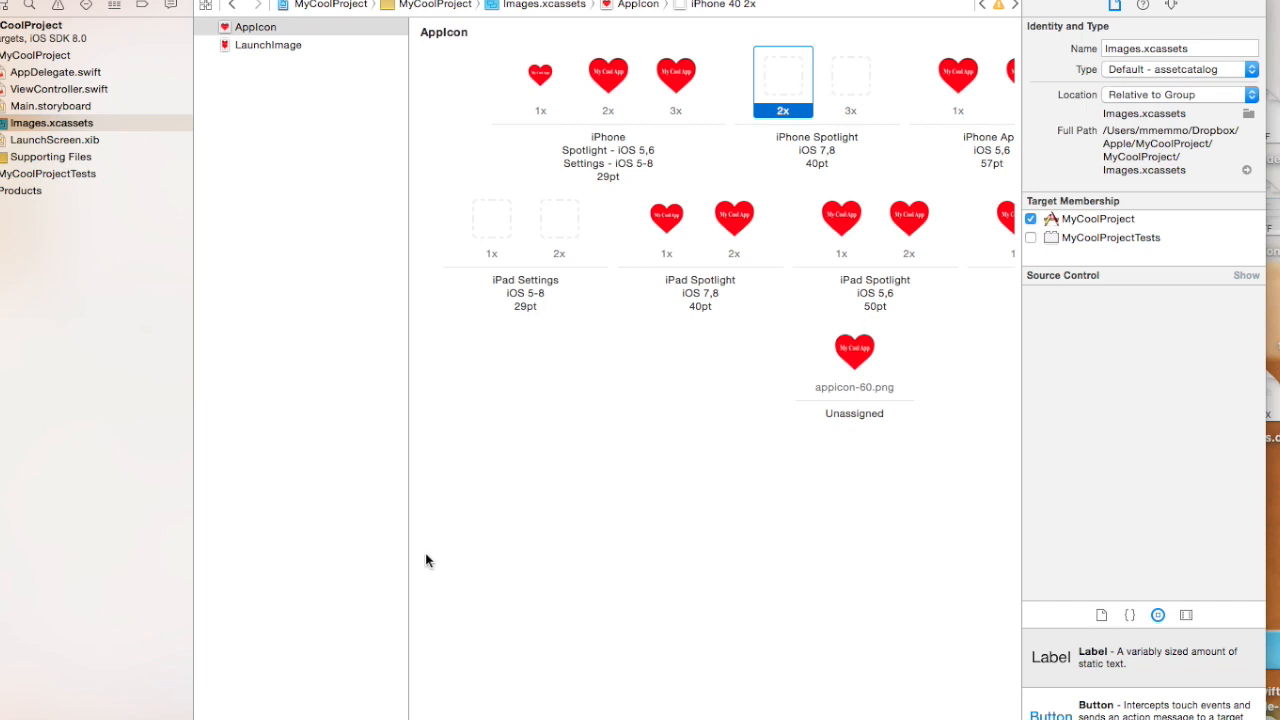
Switch to the browser, search Google for "app icon sizes ios" and open Apple's Icon and Image Sizes guideline page.
key("super+Tab")
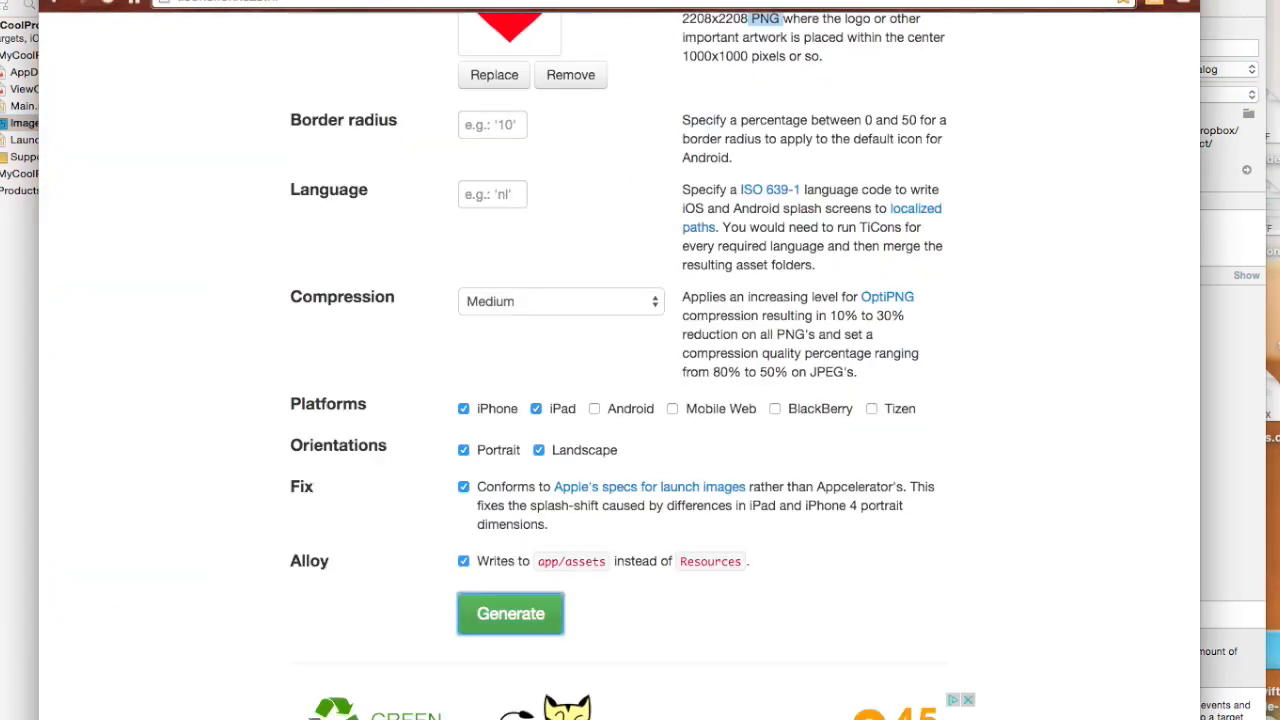
key("ctrl+Tab")
left_click(656, 5)
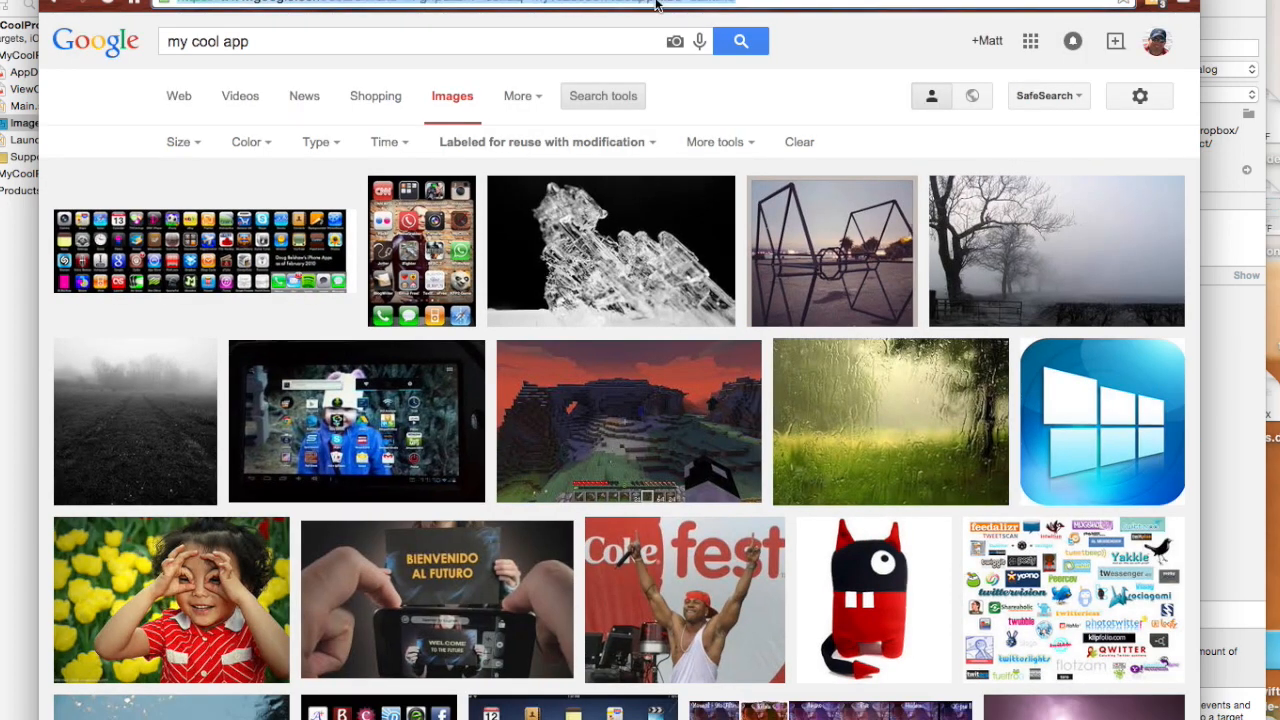
type("app icon sizes io")
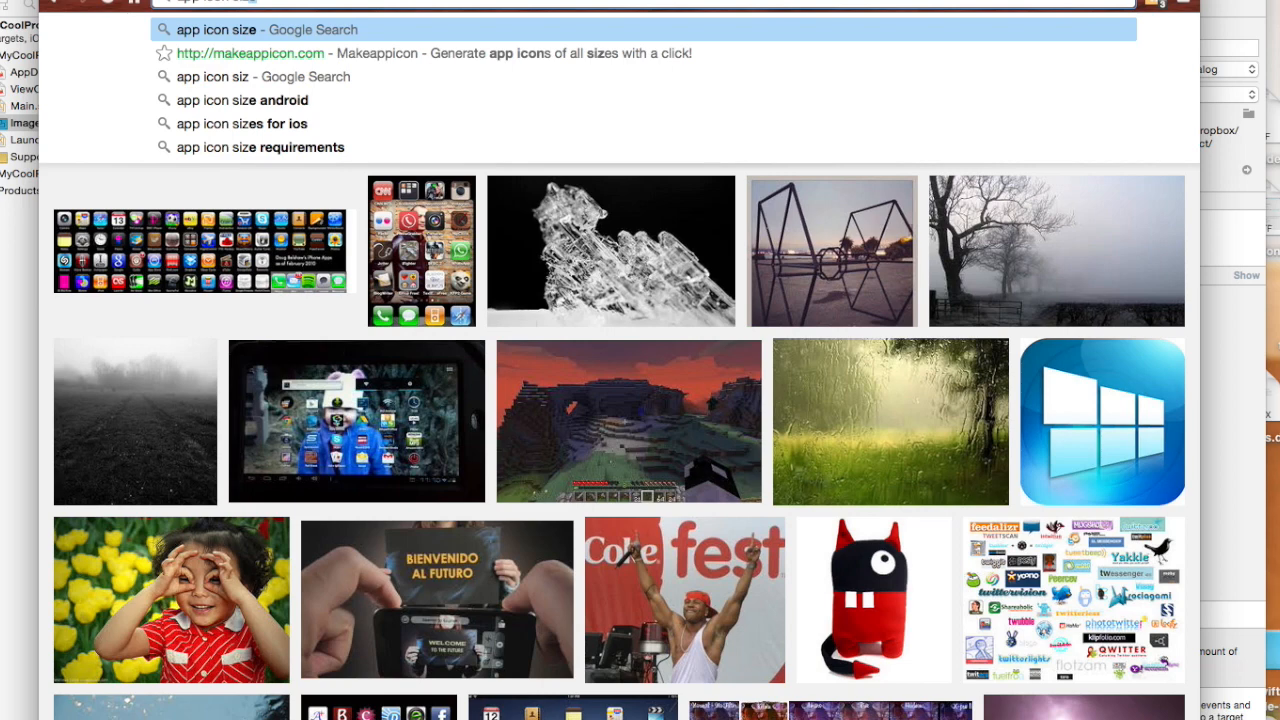
type("s")
key("Return")
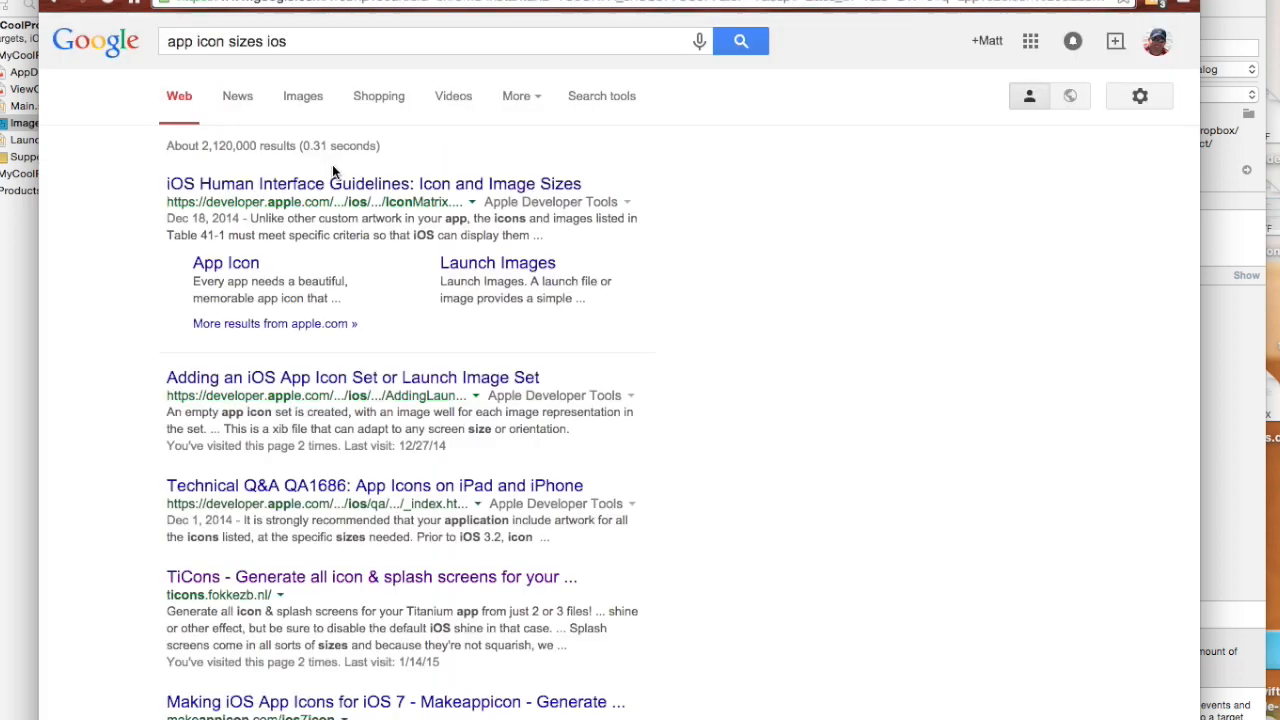
left_click(224, 186)
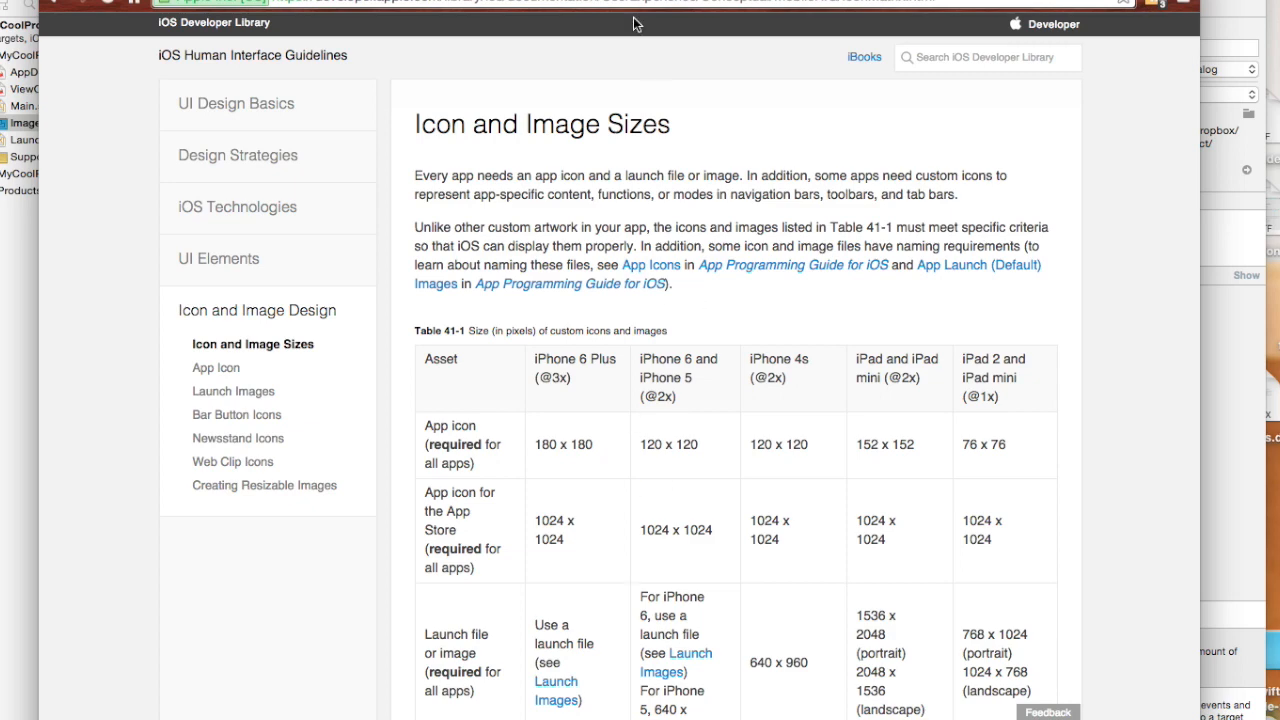
Reposition the browser window below the AppIcon slots and examine the guideline page's table of icon sizes.
left_click_drag(1040, 0, 887, 172)
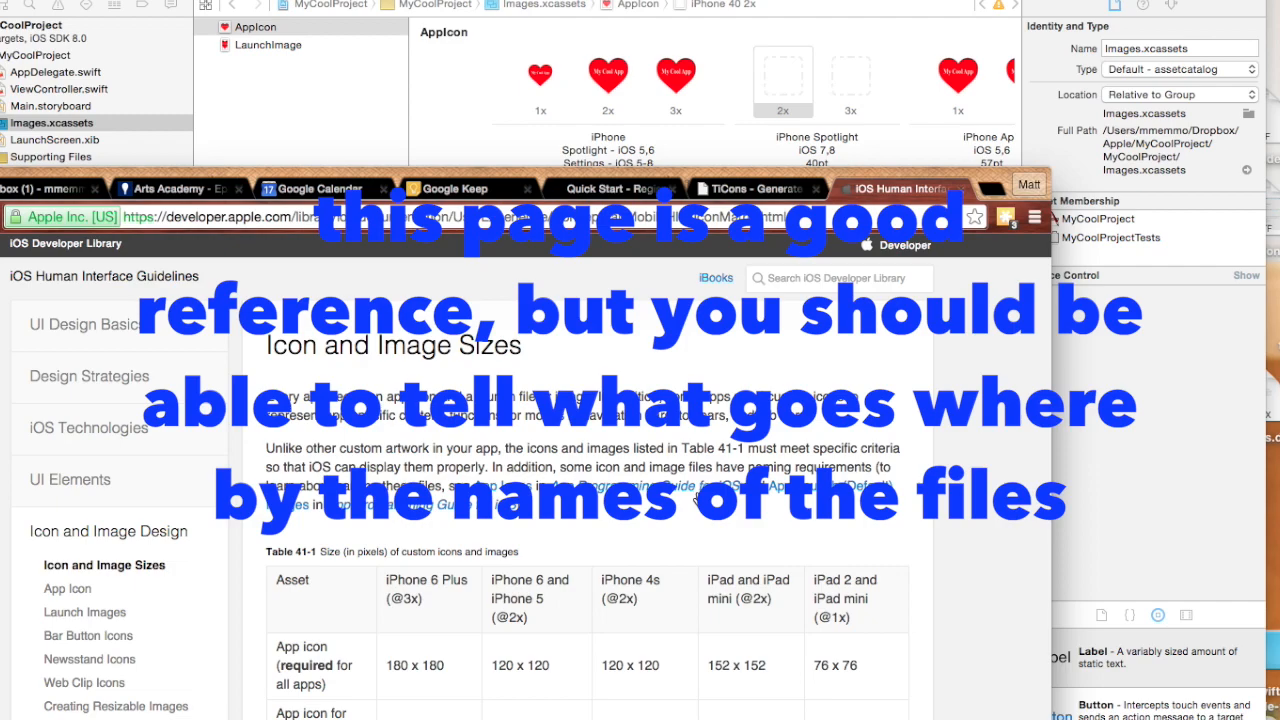
scroll(587, 520, "down", 3)
left_click_drag(985, 185, 864, 271)
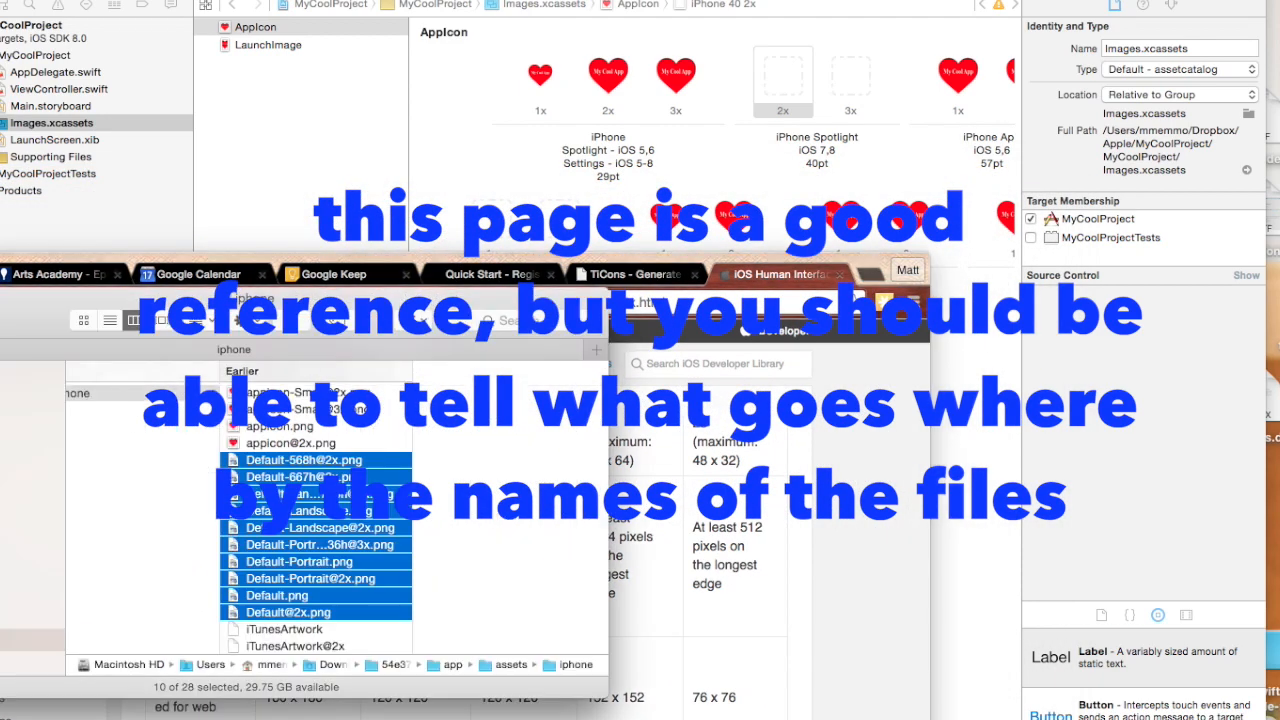
scroll(283, 430, "down", 3)
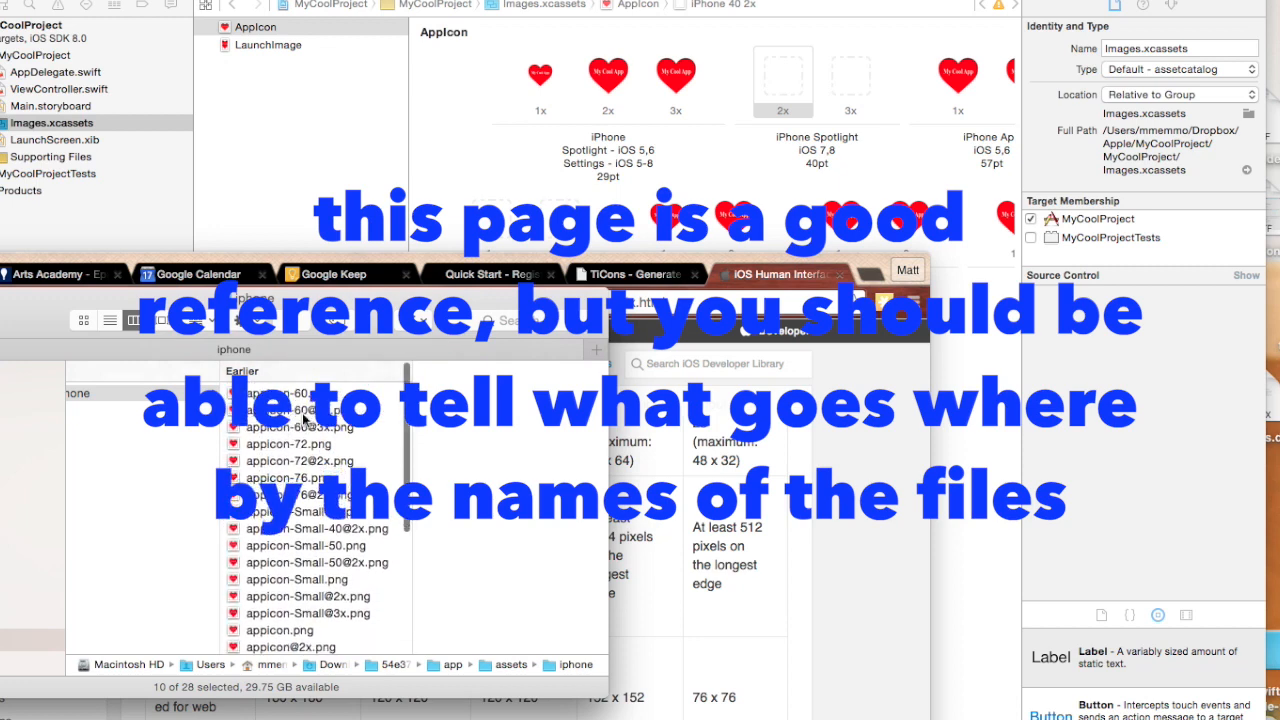
left_click(299, 410)
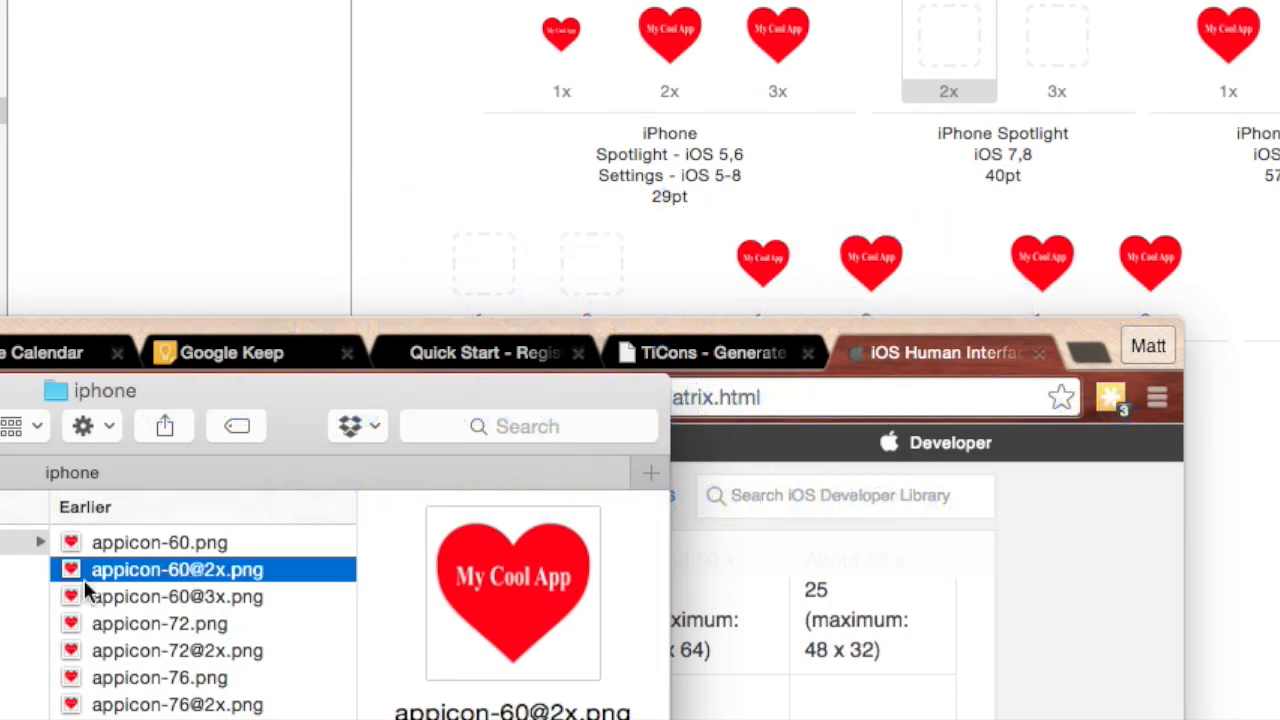
left_click_drag(66, 566, 932, 36)
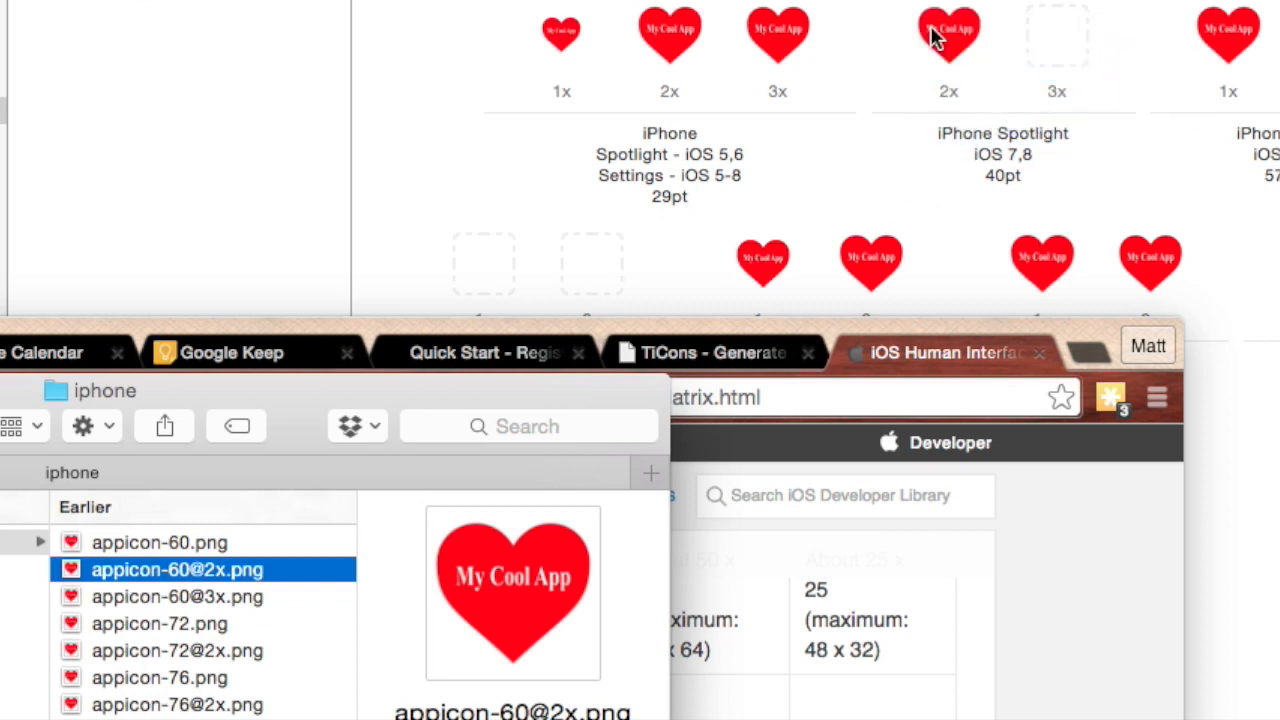
left_click(69, 594)
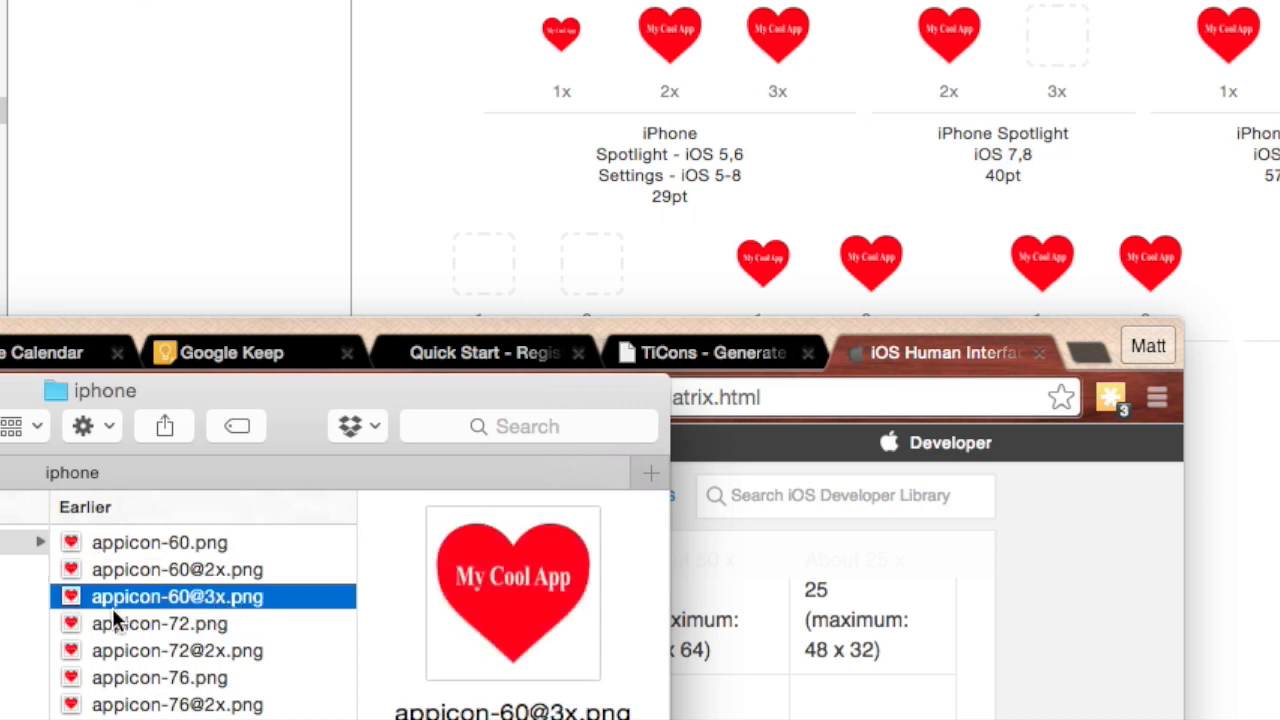
left_click_drag(70, 594, 1040, 50)
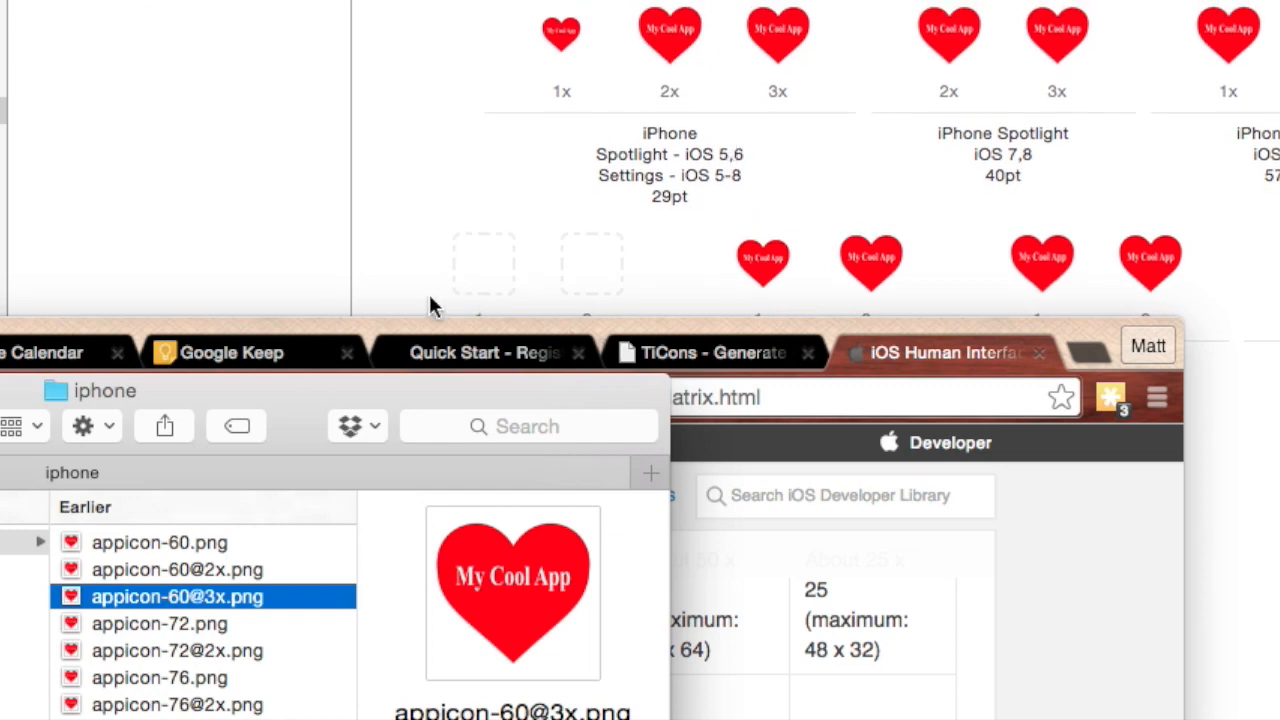
left_click_drag(240, 388, 204, 221)
left_click(172, 88)
key("super+Tab")
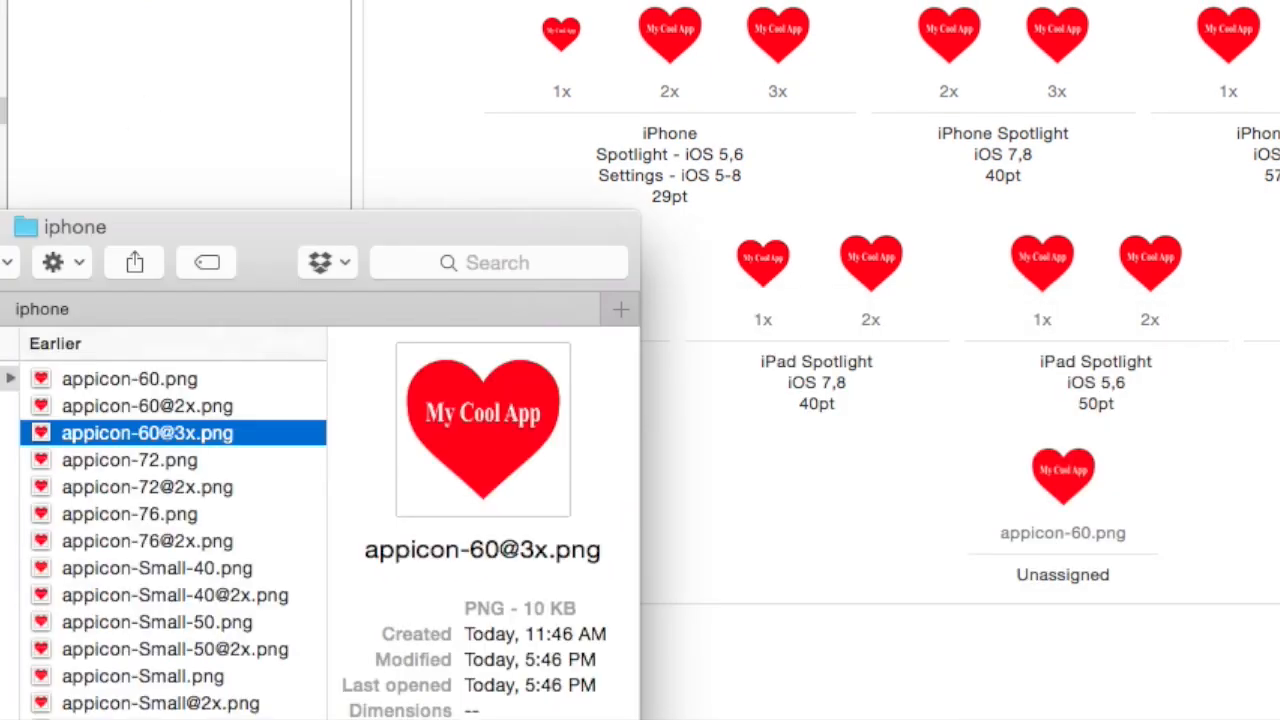
left_click_drag(0, 233, 829, 437)
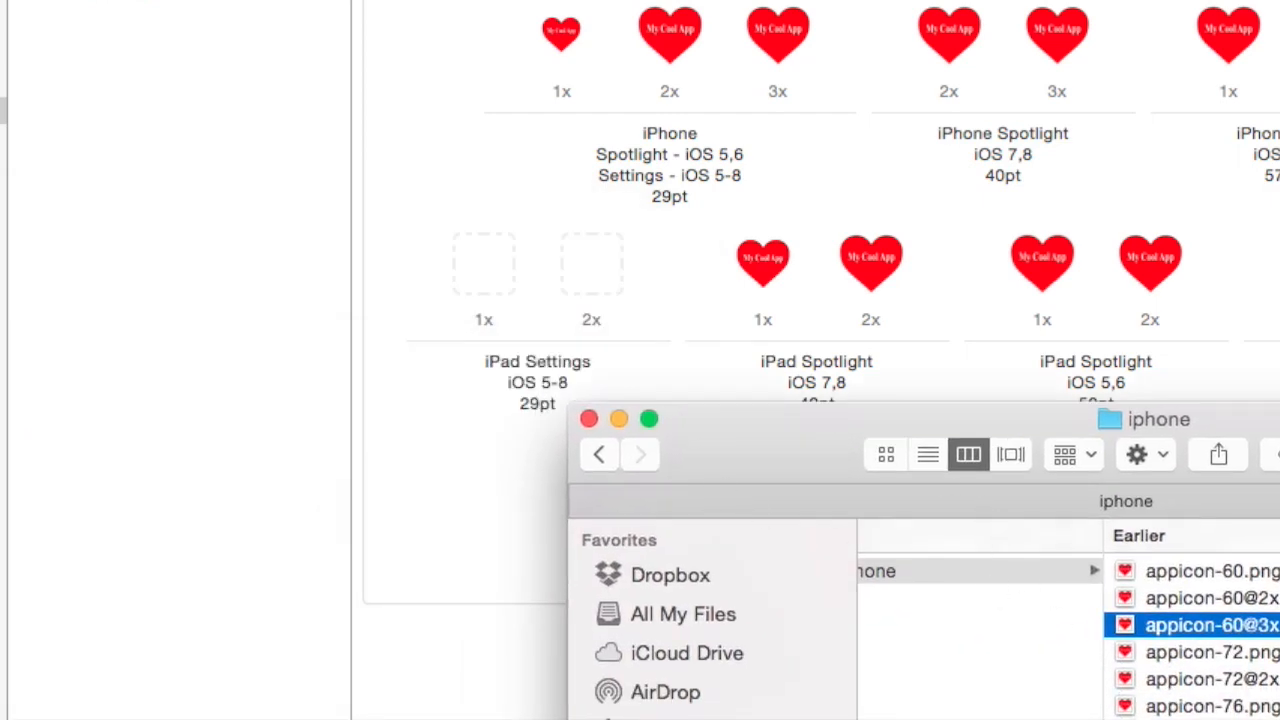
scroll(1190, 650, "down", 5)
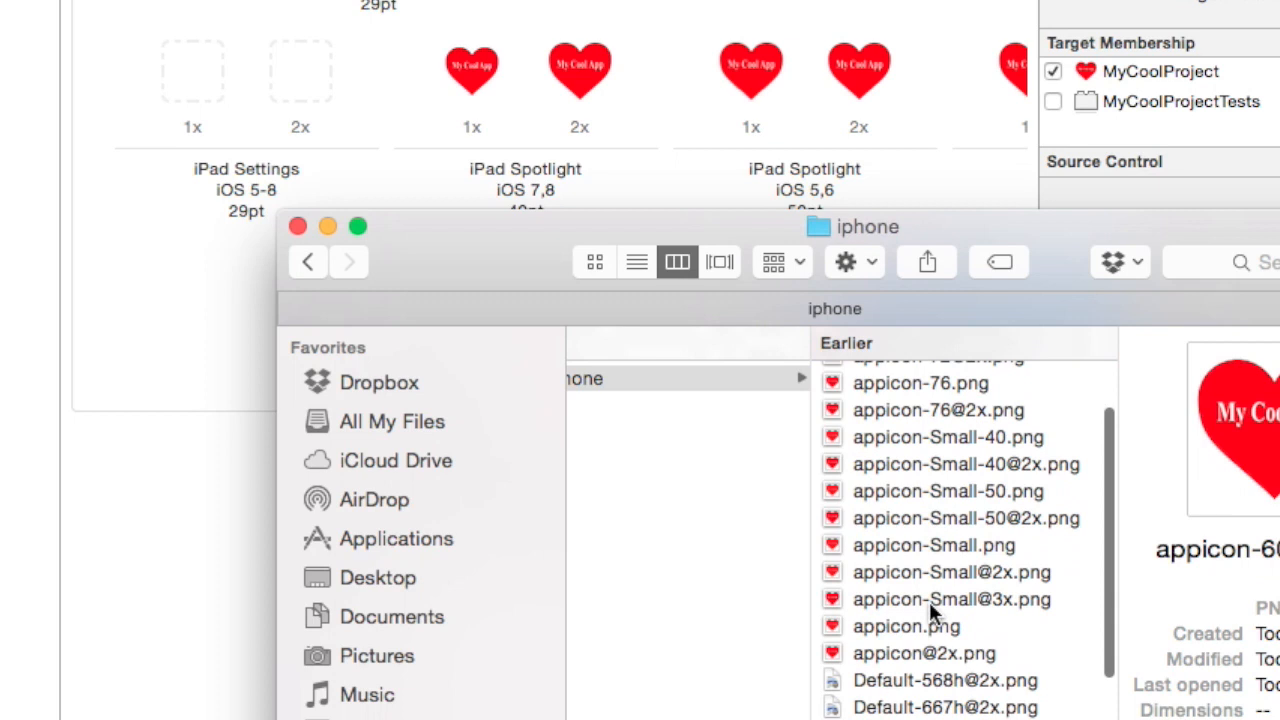
left_click(971, 571)
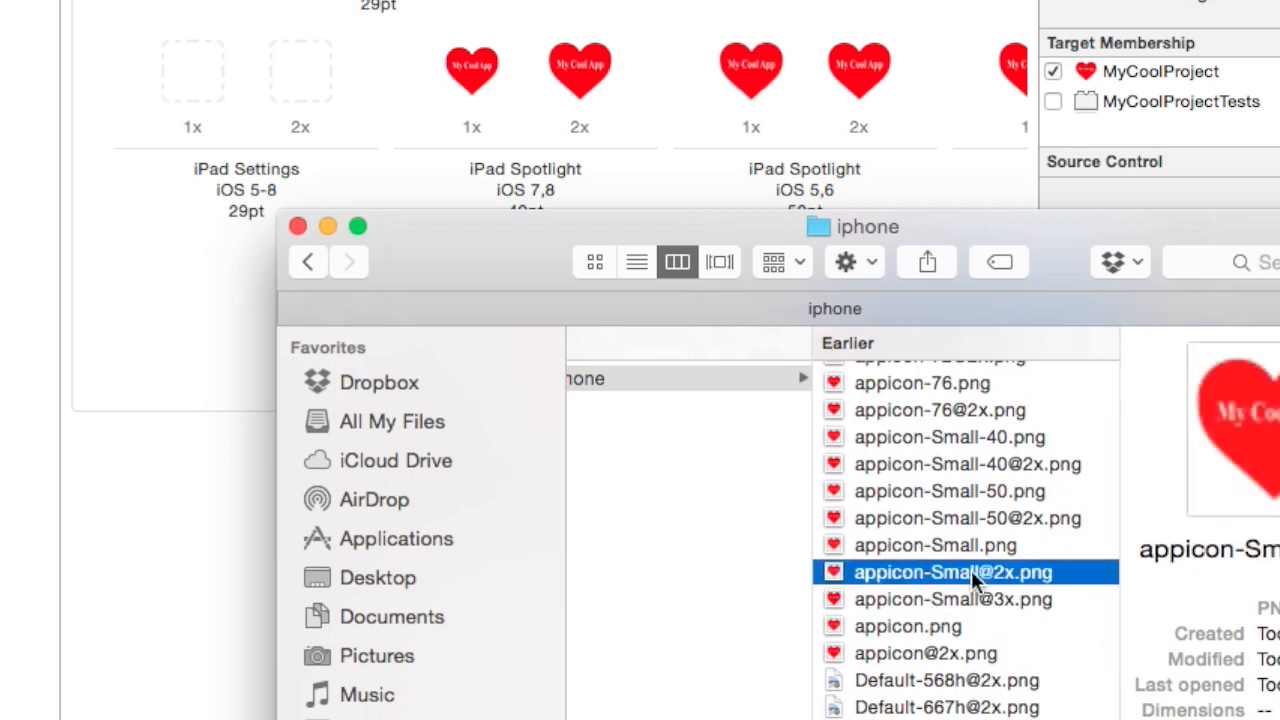
left_click_drag(971, 570, 308, 84)
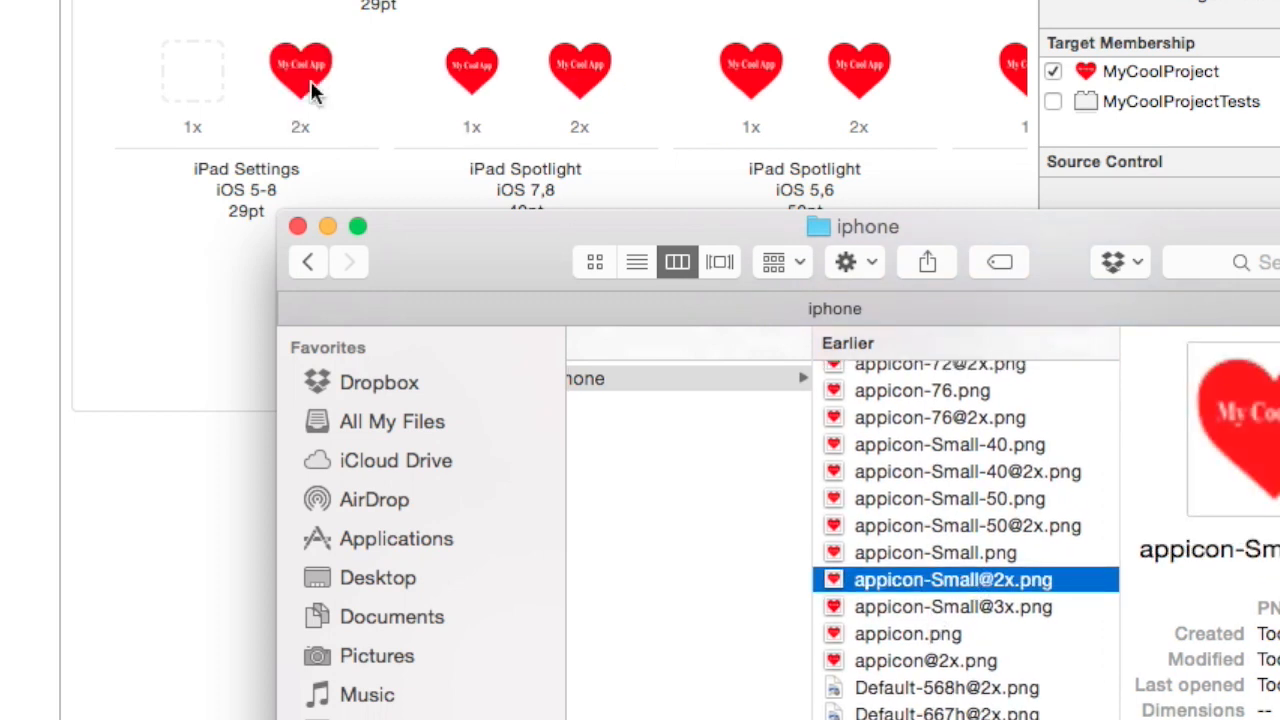
left_click(836, 555)
left_click_drag(837, 555, 214, 80)
left_click_drag(462, 254, 760, 531)
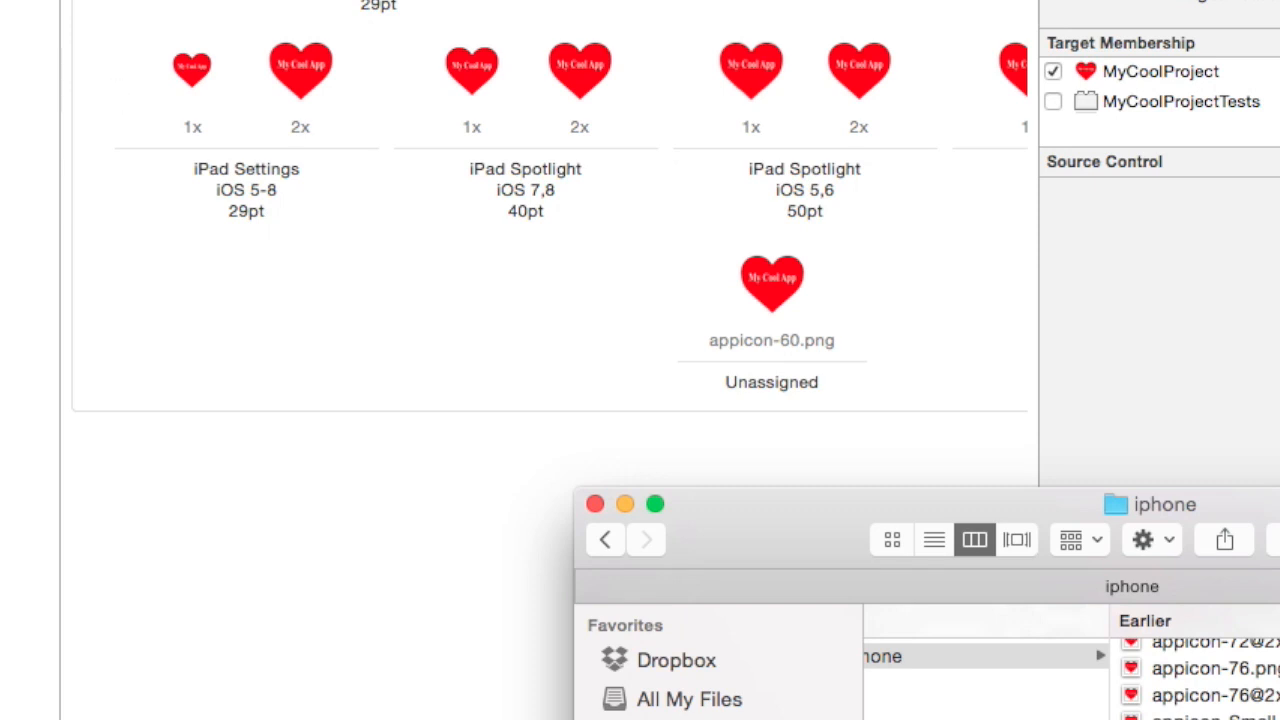
key("super+Tab")
key("Down")
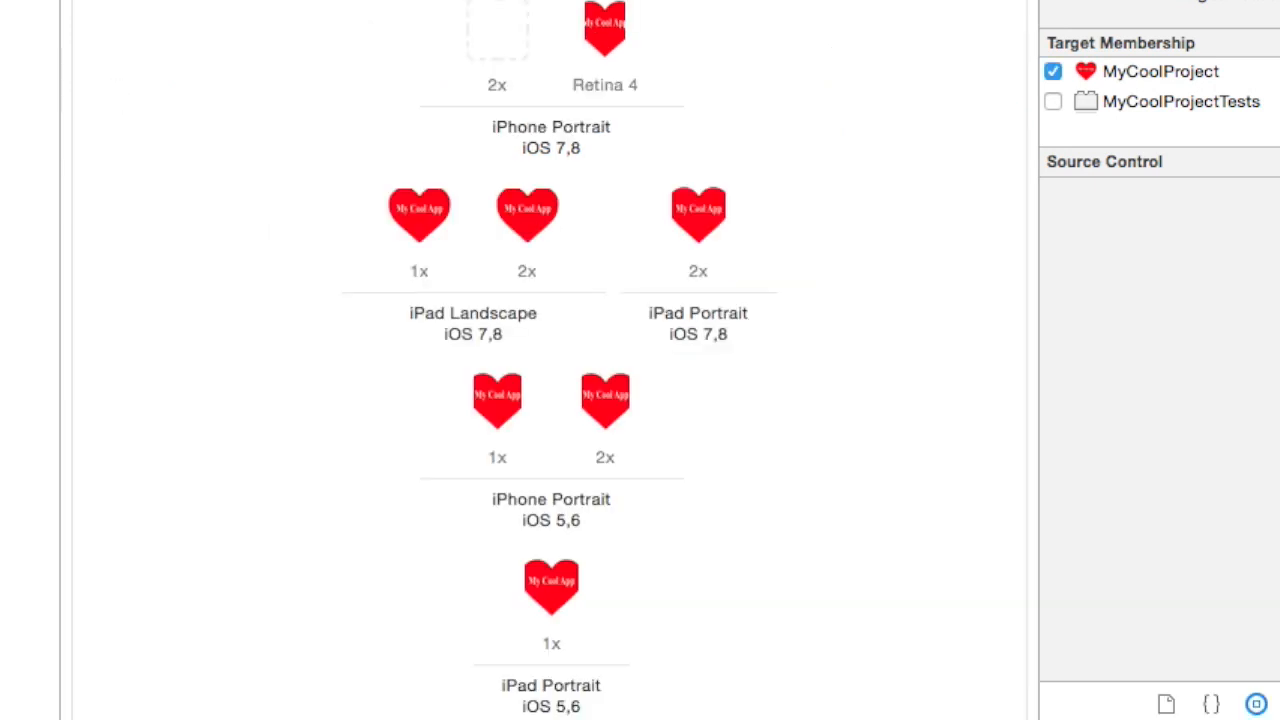
key("super+Tab")
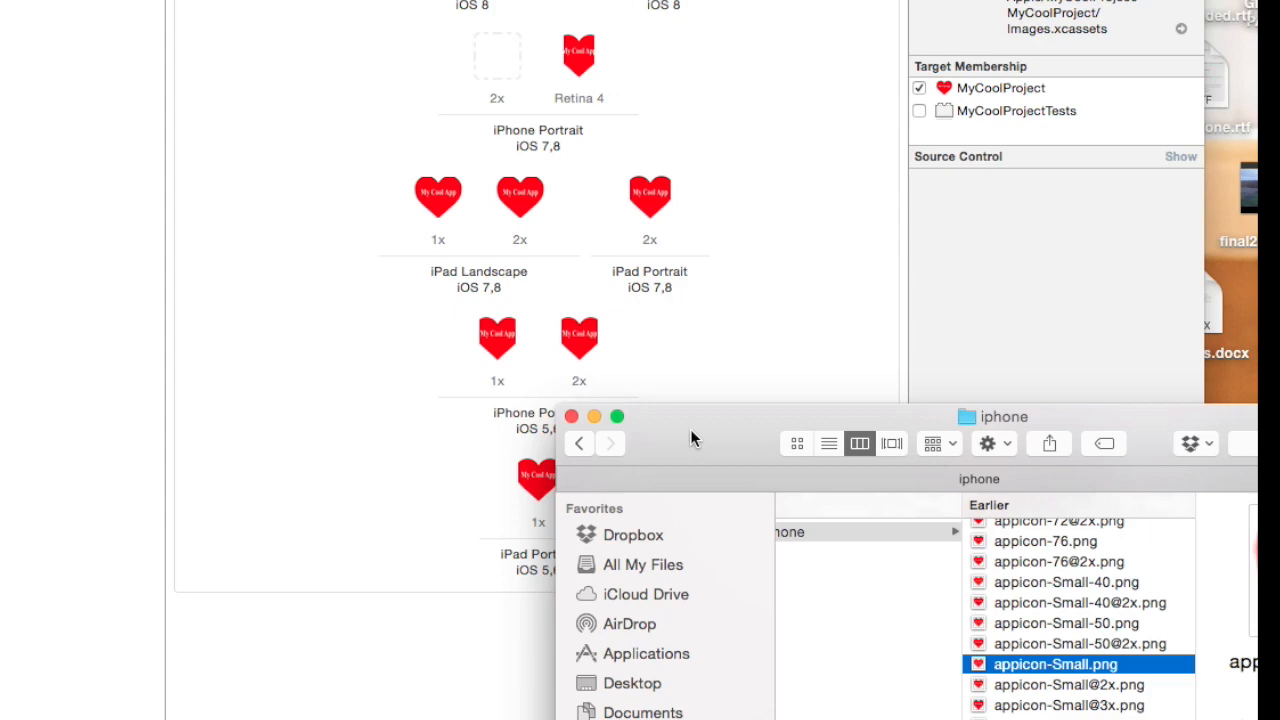
left_click_drag(693, 438, 714, 249)
scroll(1054, 443, "up", 3)
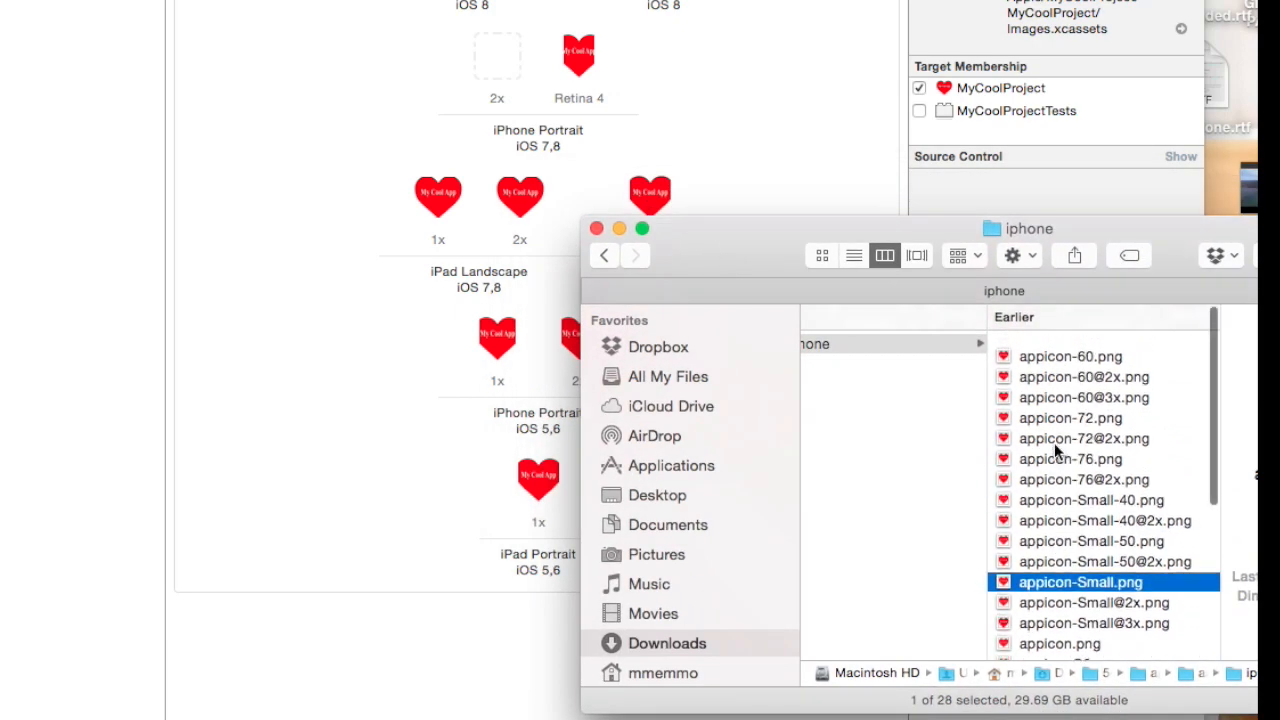
scroll(1127, 503, "down", 5)
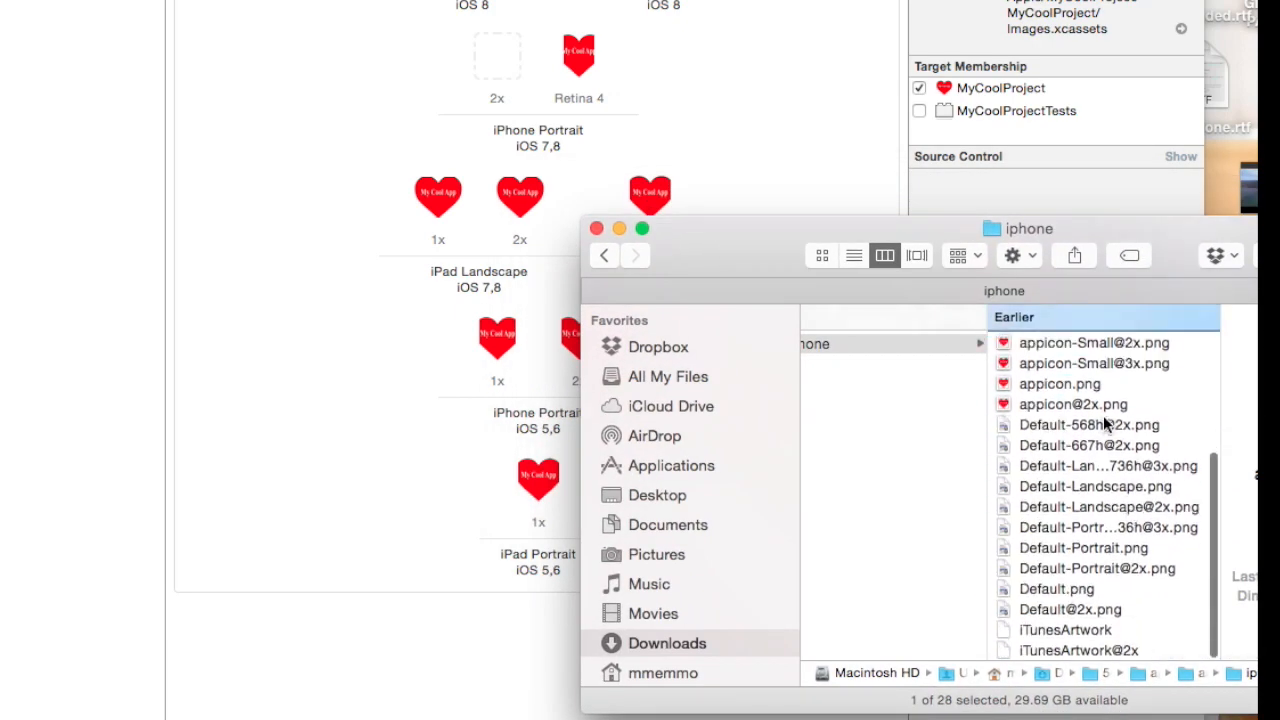
left_click_drag(1047, 444, 497, 58)
left_click_drag(738, 257, 638, 232)
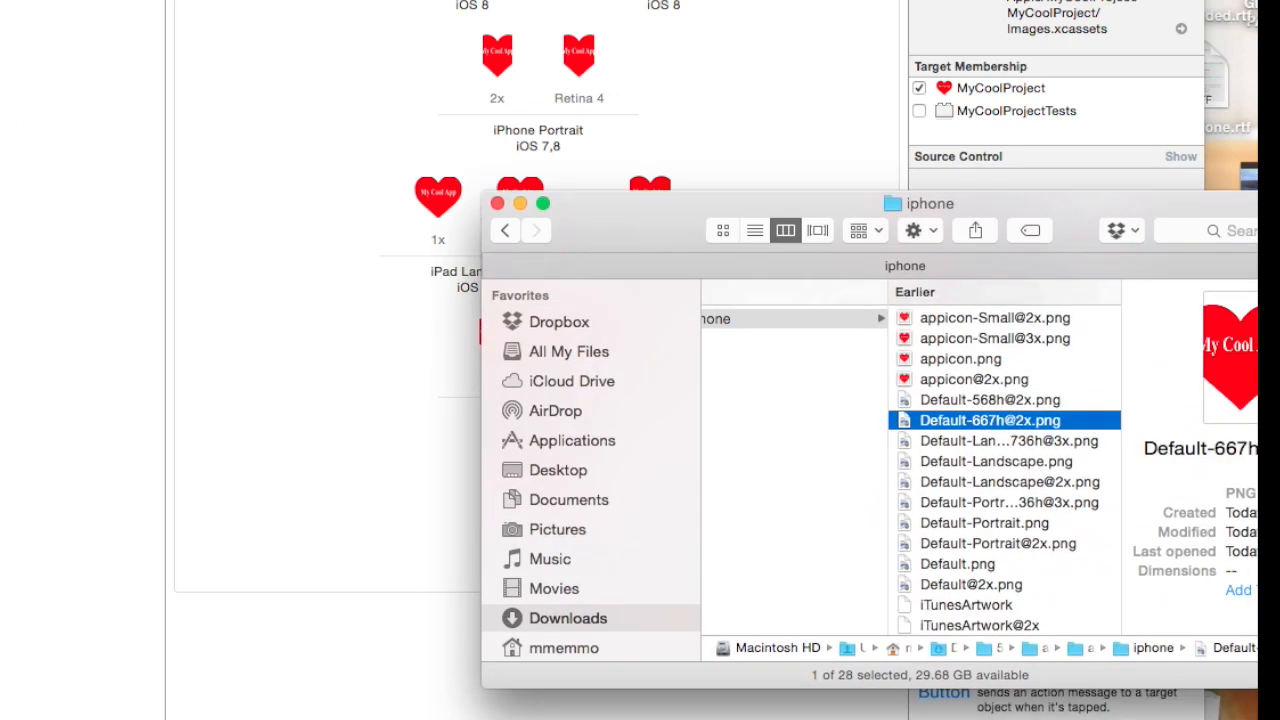
Run and stop MyCoolProject on the iPhone 6 simulator, and switch to iOS Simulator to check its icon on the home screen.
left_click(366, 23)
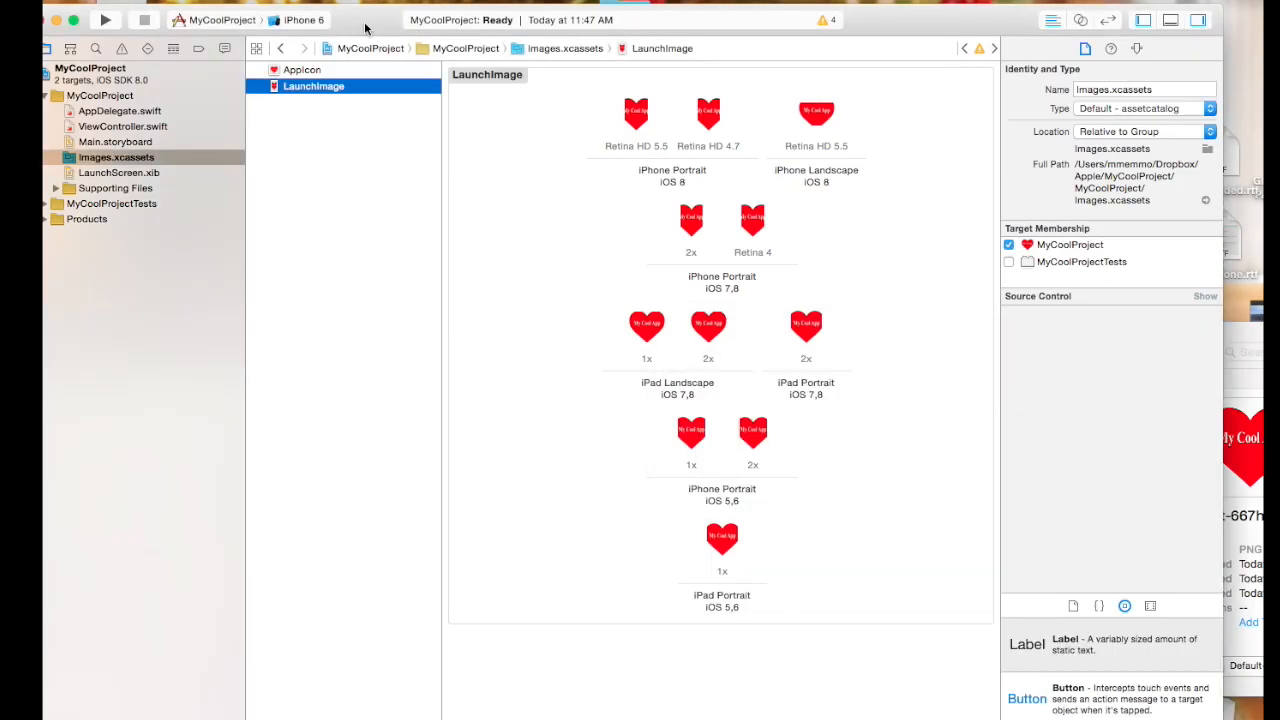
left_click(105, 20)
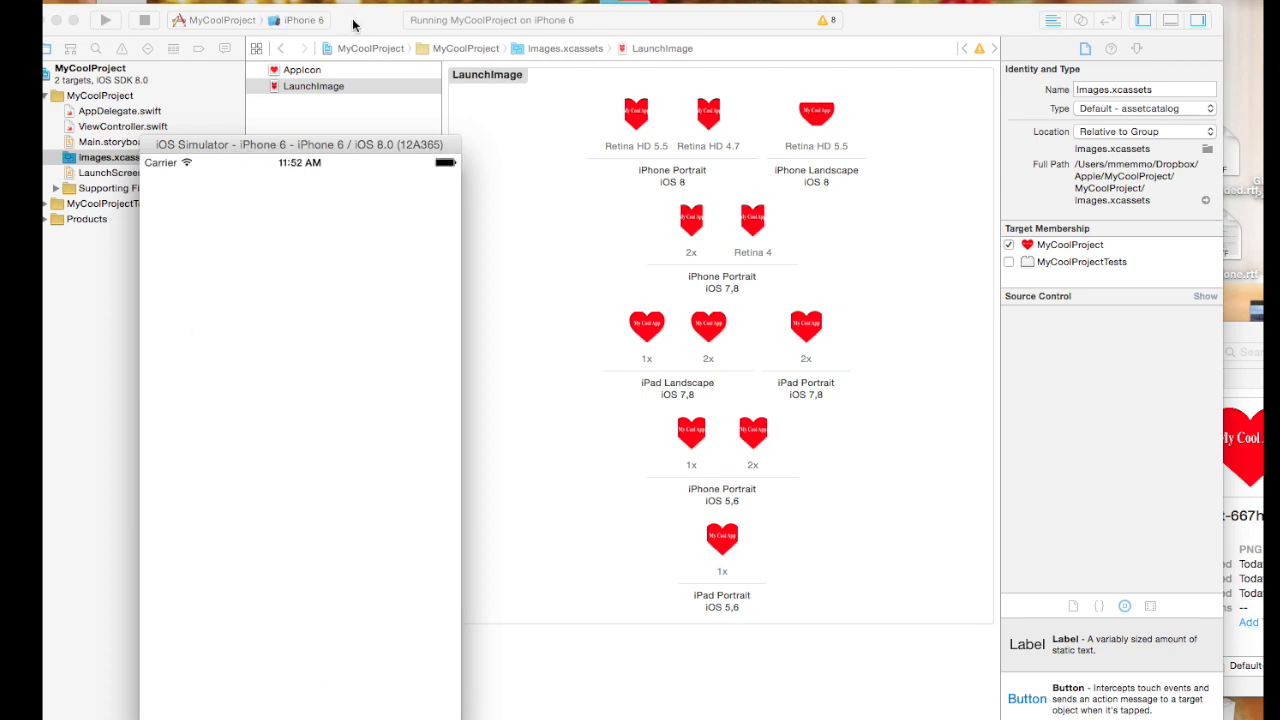
left_click(144, 20)
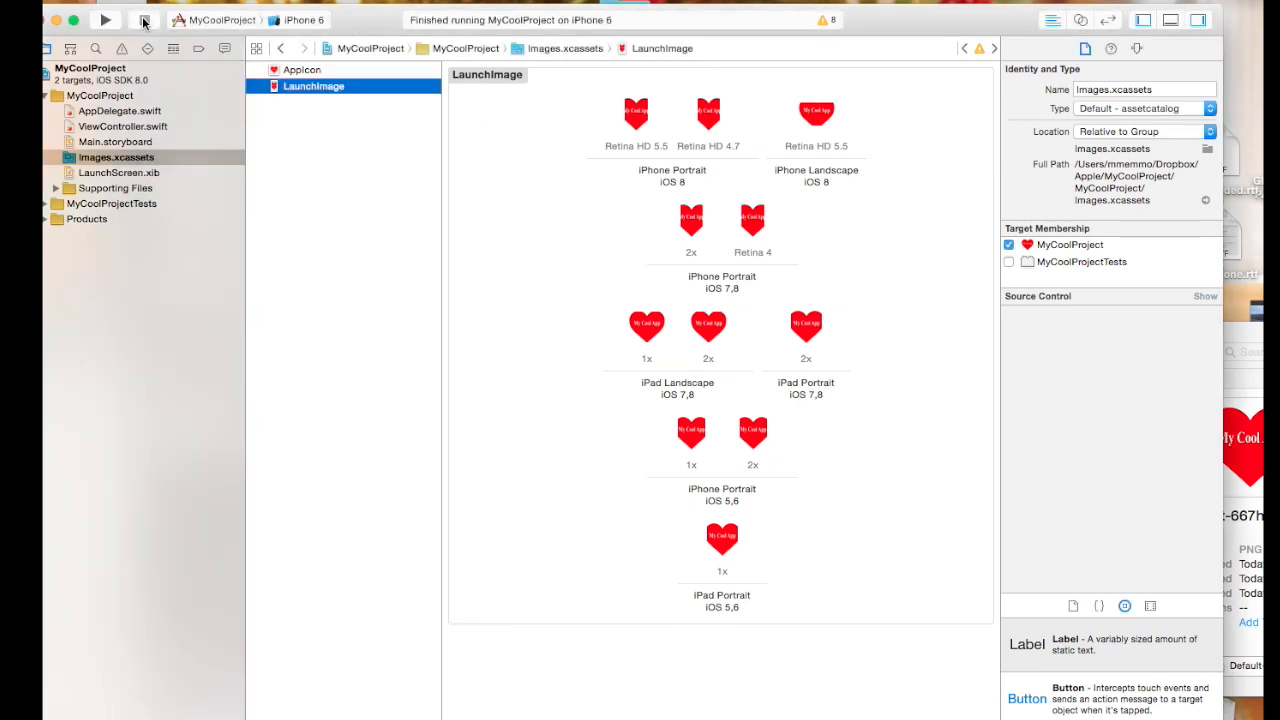
key("super+Tab")
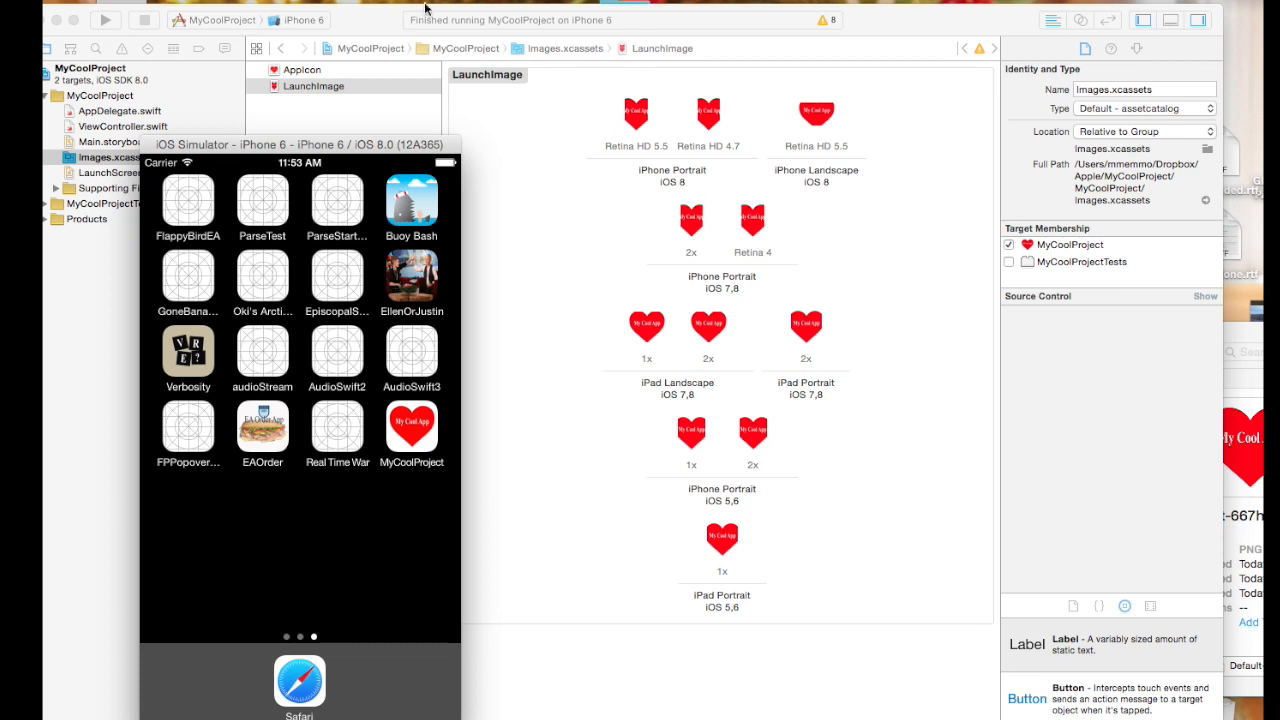
left_click_drag(310, 147, 137, 170)
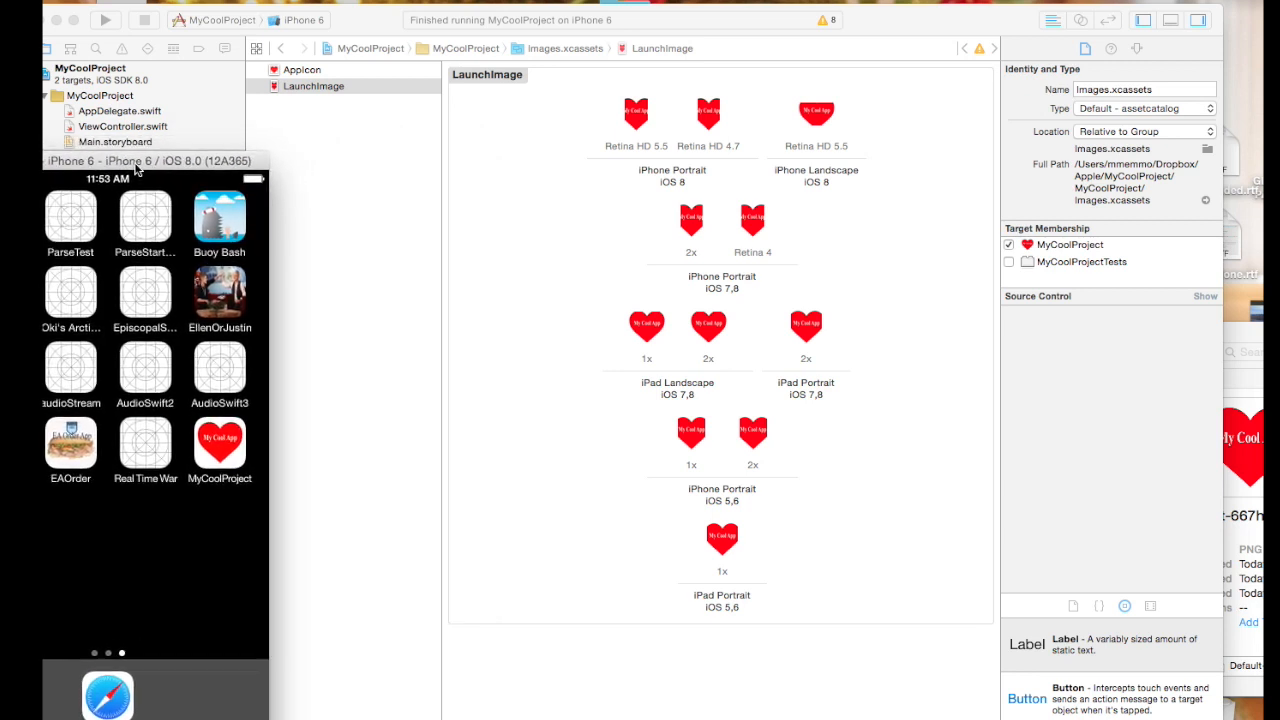